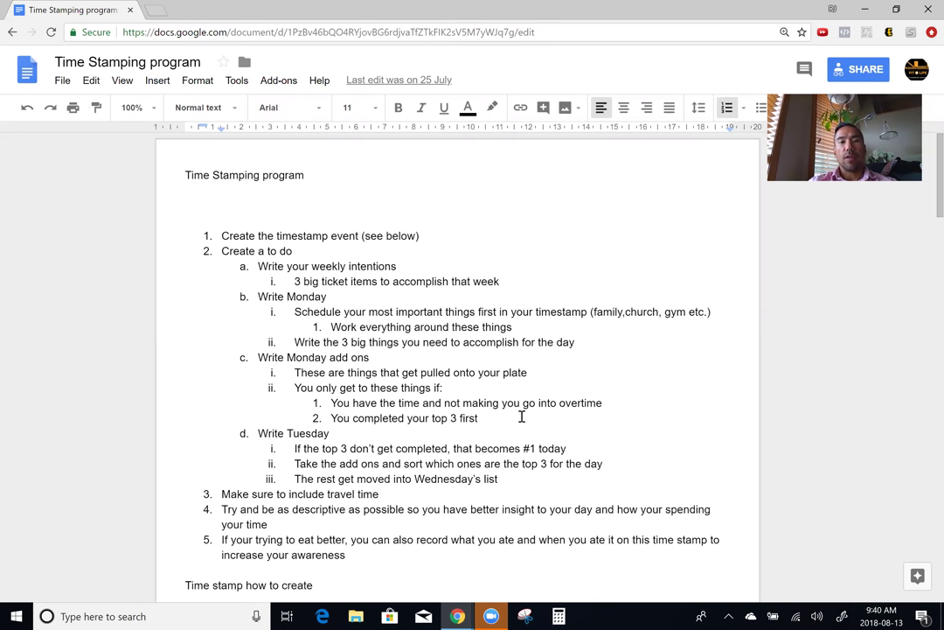
# - Copy the whole list of 15-minute time slots, from the first 5 to the final 45, below the creation instructions
pyautogui.scroll(-6, 522, 417)
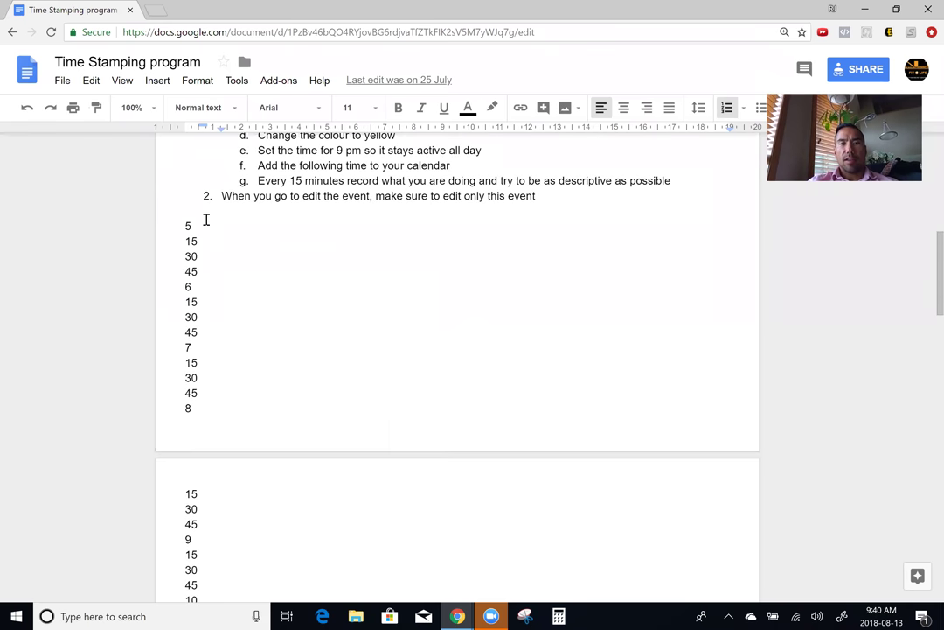
pyautogui.moveTo(186, 223); pyautogui.dragTo(201, 548)
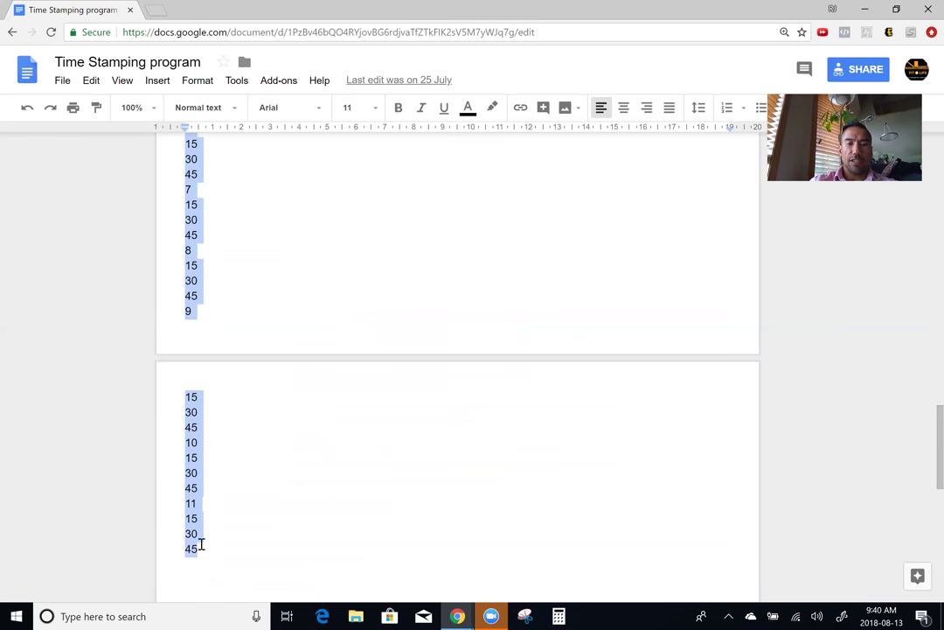
pyautogui.click(213, 547)
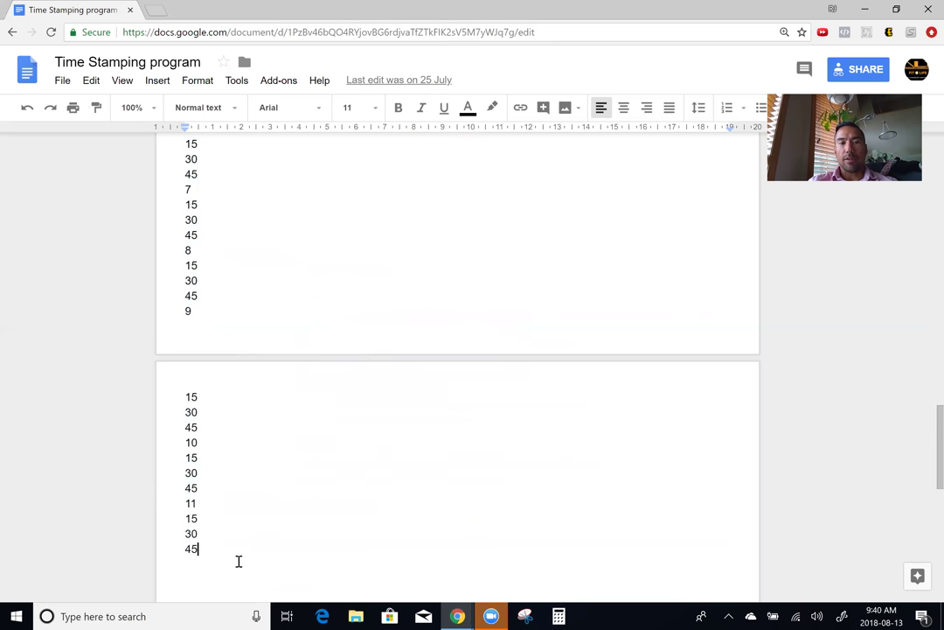
pyautogui.scroll(5, 237, 560)
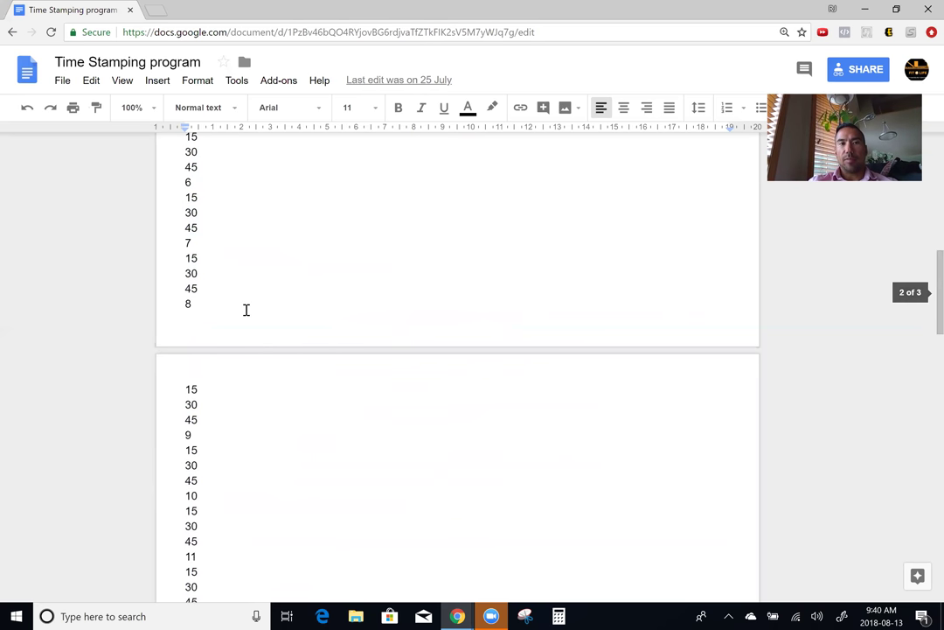
pyautogui.scroll(2, 246, 309)
pyautogui.scroll(-3, 210, 565)
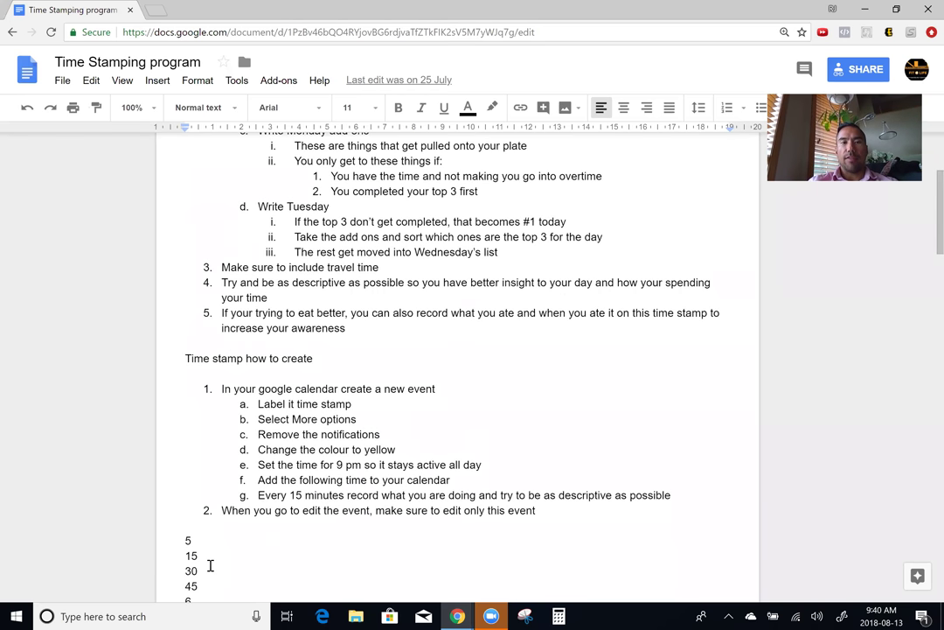
# - Open Google Calendar in three new browser tabs and return to the first calendar
pyautogui.click(154, 12)
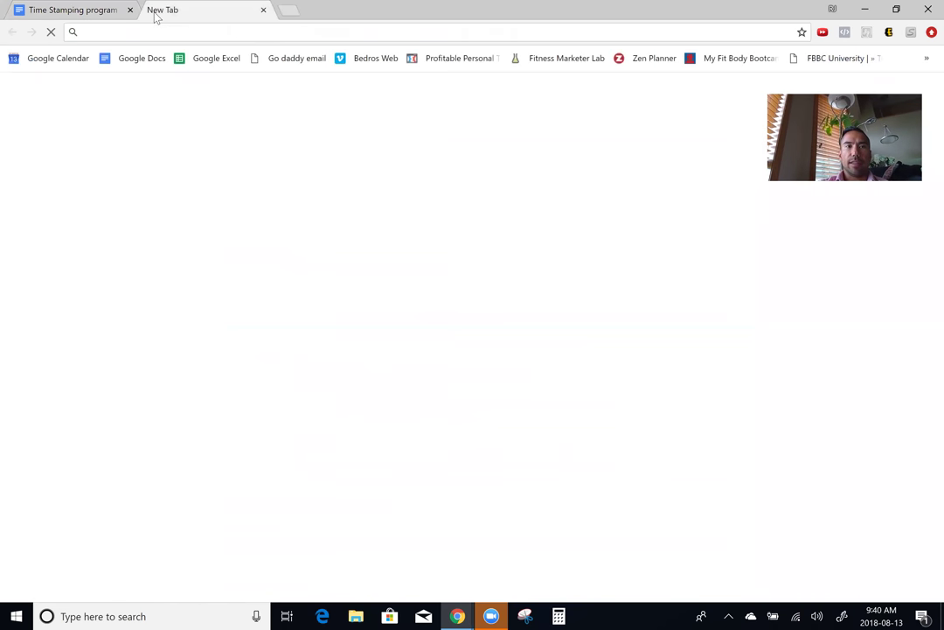
pyautogui.click(75, 63)
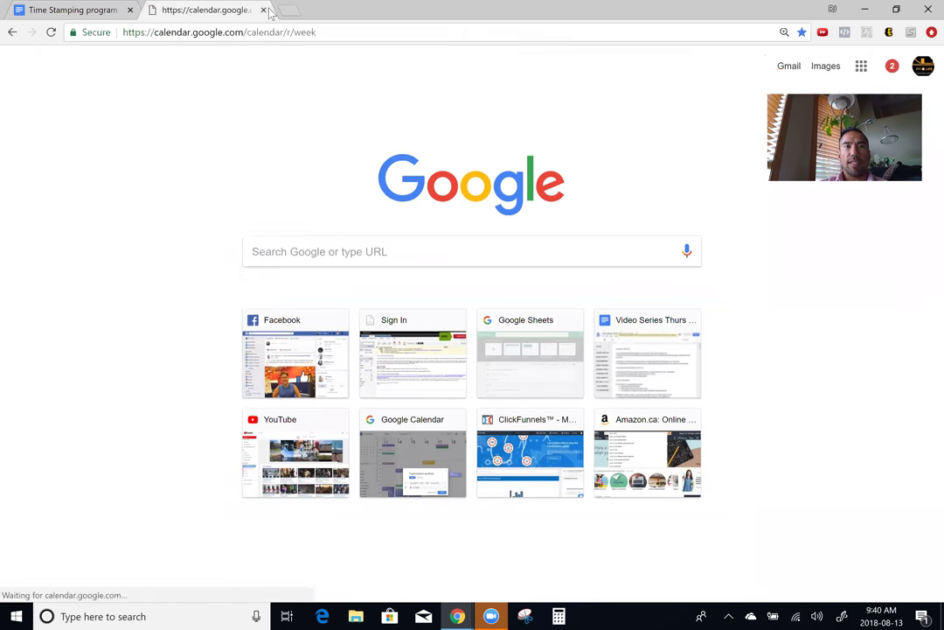
pyautogui.click(294, 14)
pyautogui.click(65, 57)
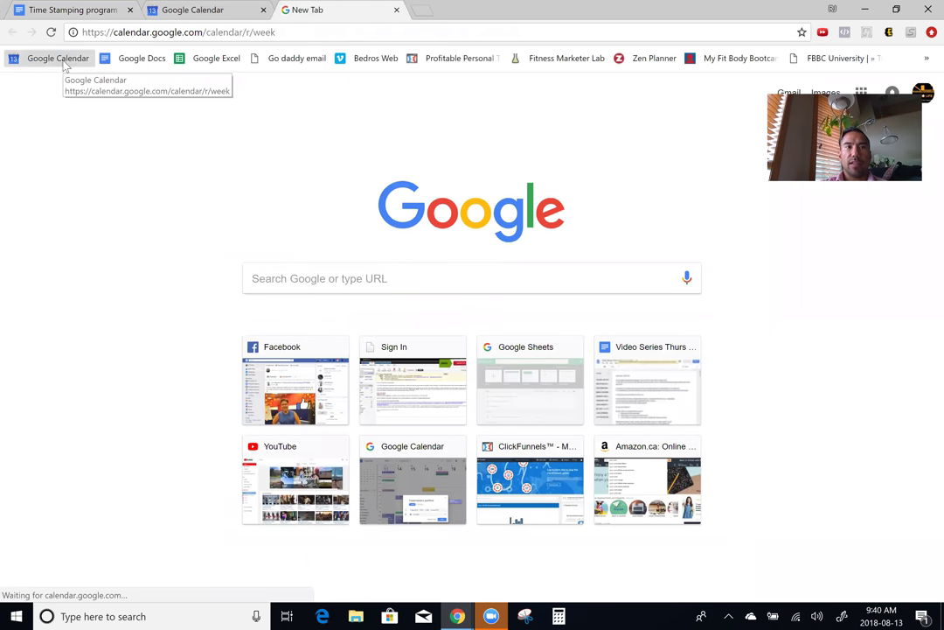
pyautogui.click(428, 13)
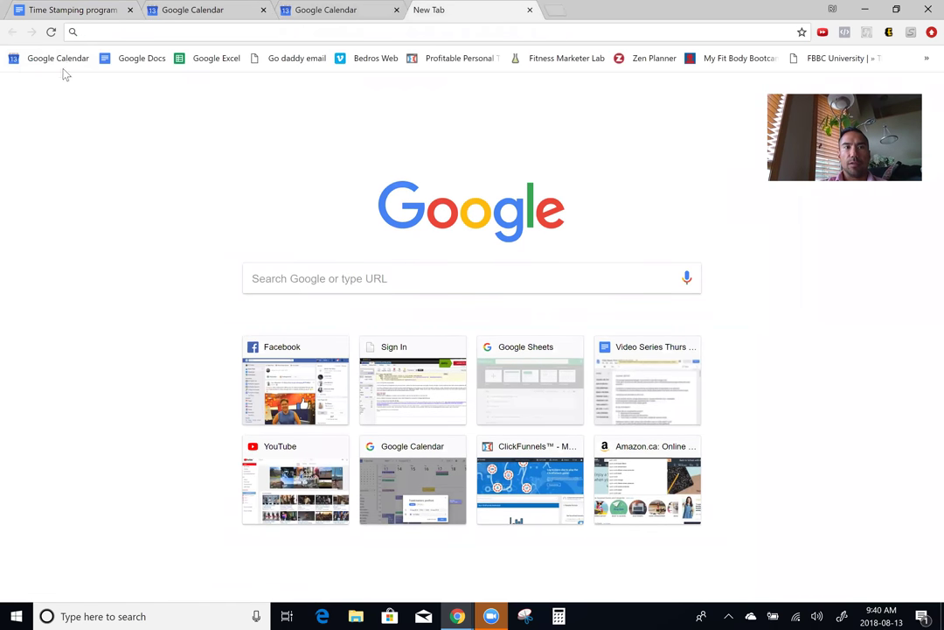
pyautogui.click(65, 58)
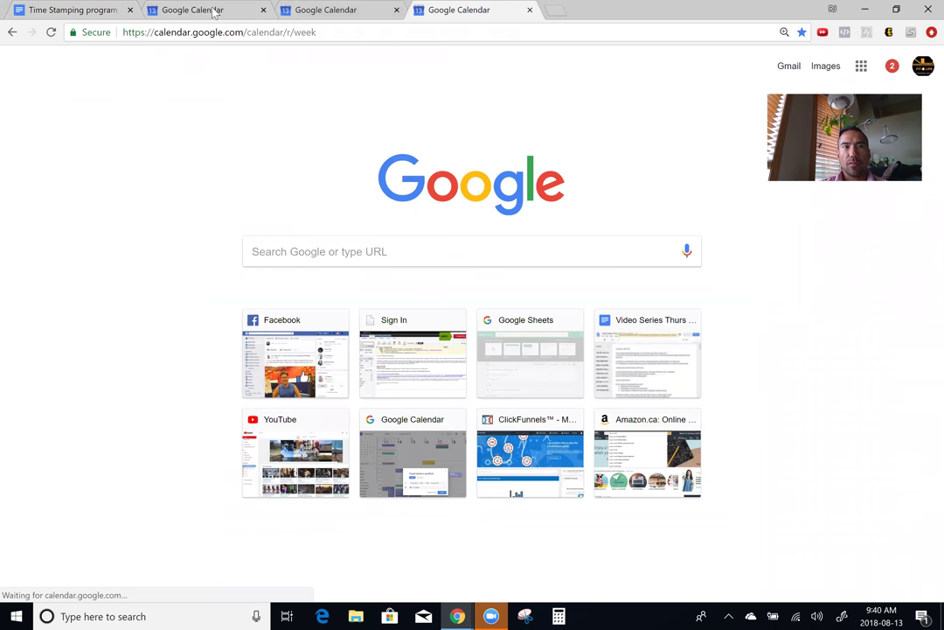
pyautogui.click(216, 11)
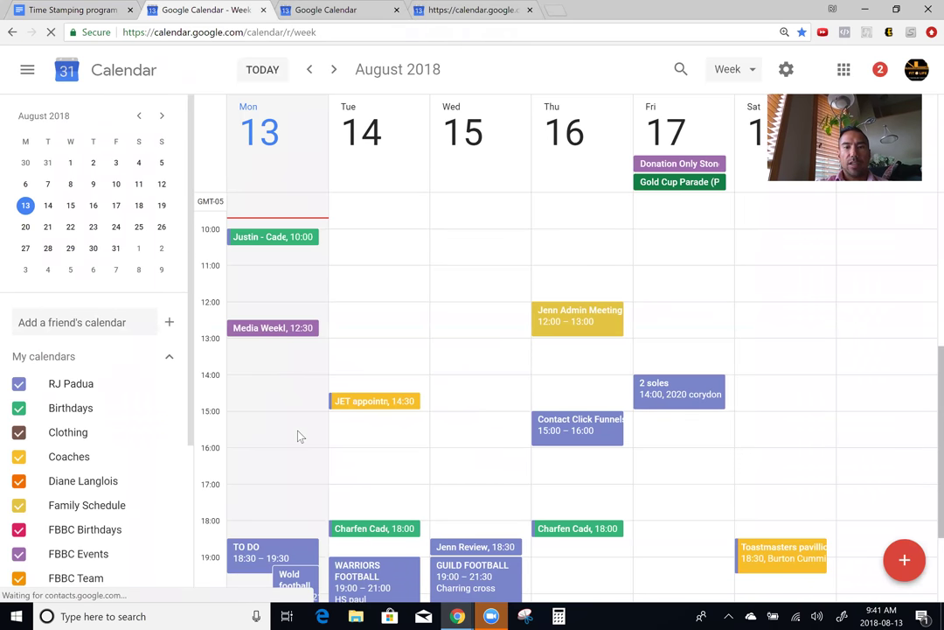
# - Create an event on Monday 13 August at 16:00 with its full options open and title it "Time Stamp"
pyautogui.scroll(-2, 299, 435)
pyautogui.scroll(-1, 298, 436)
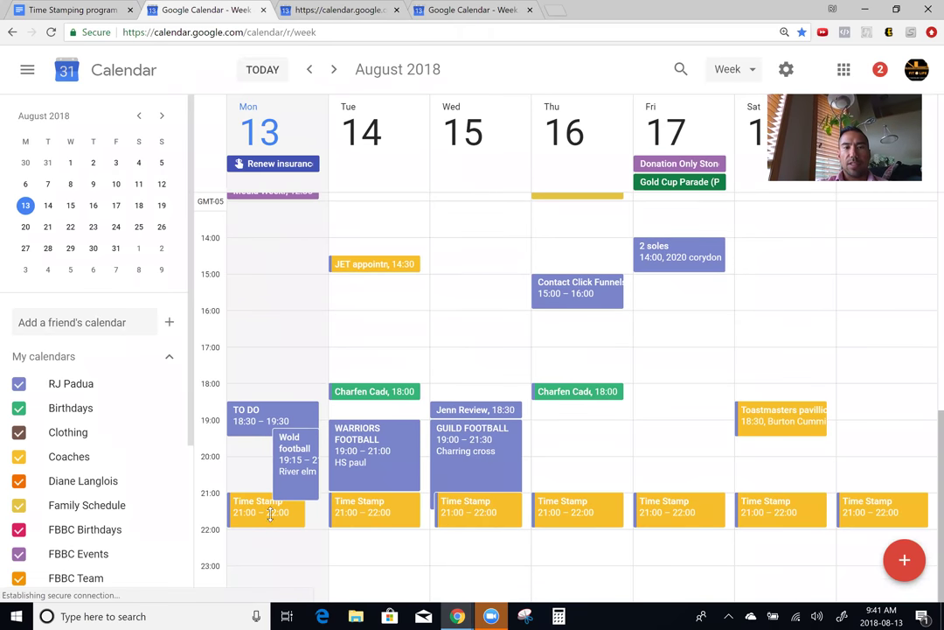
pyautogui.click(284, 326)
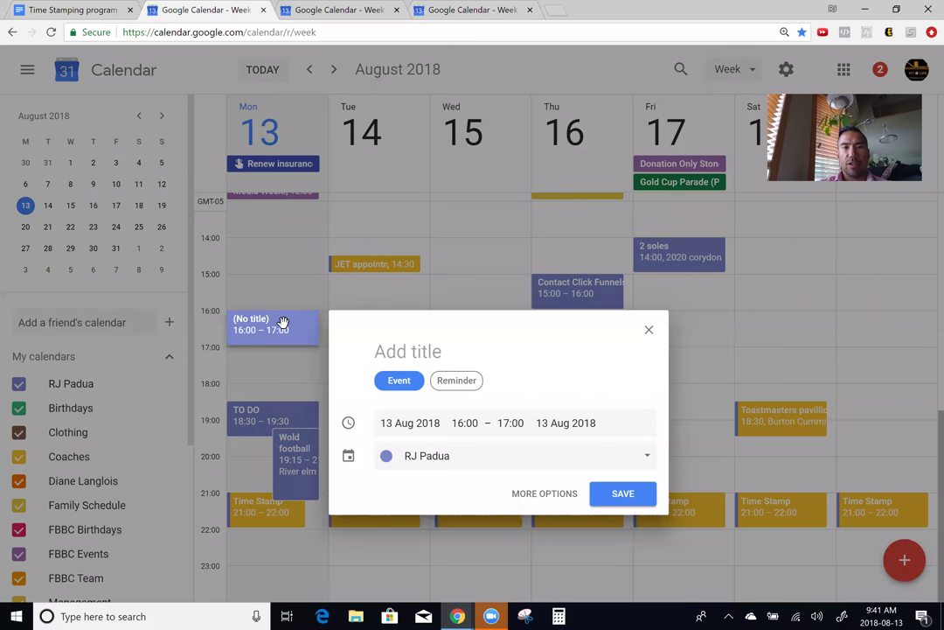
pyautogui.click(556, 496)
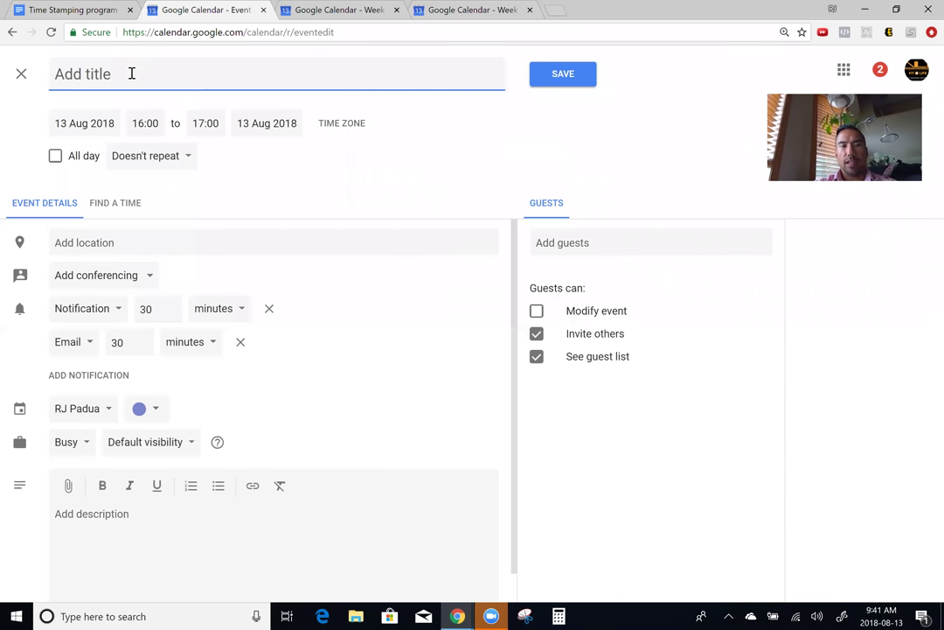
pyautogui.write('Time Stamp')
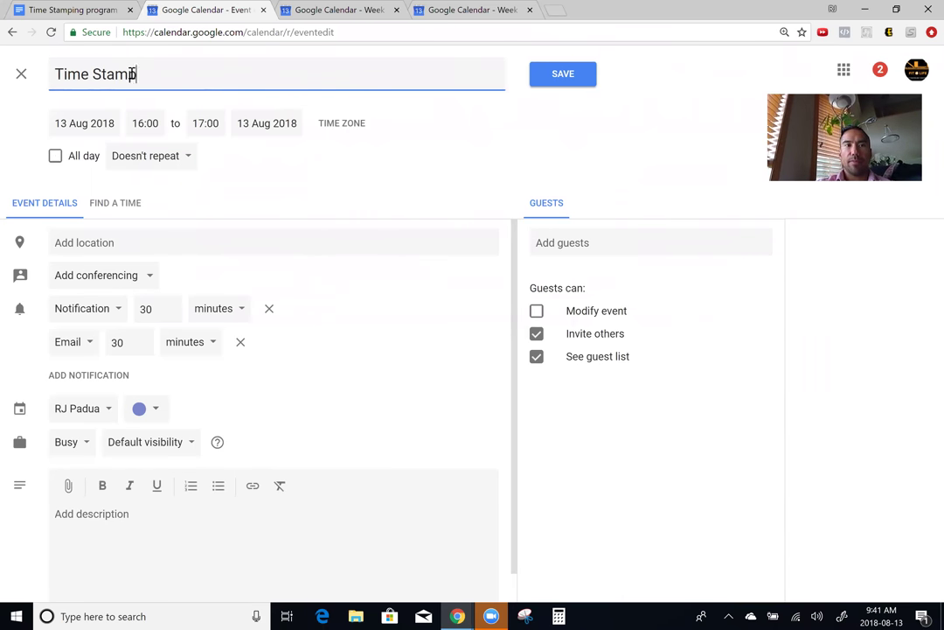
# - Make the Time Stamp event repeat daily and set its start time to 21:00
pyautogui.click(188, 157)
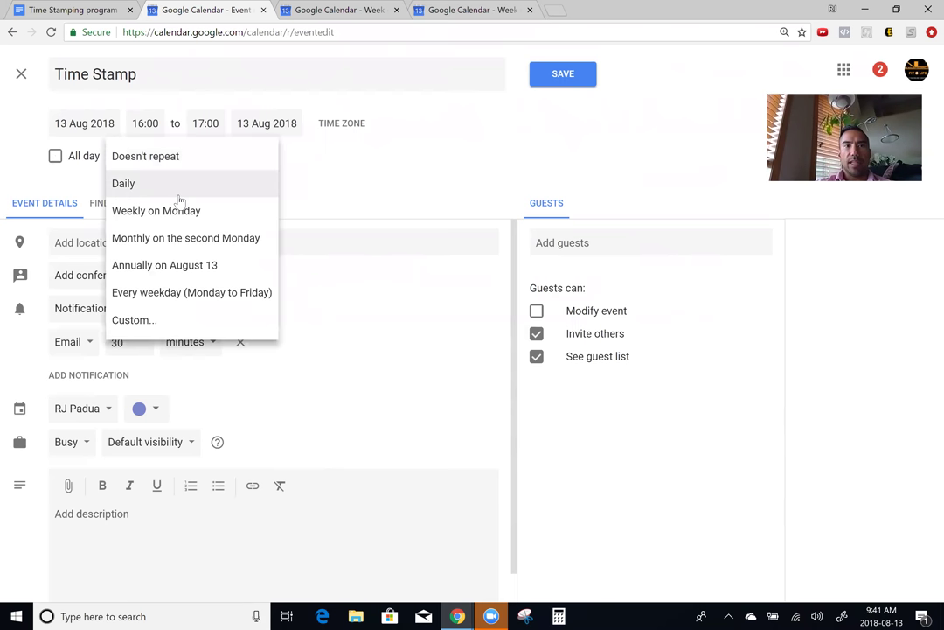
pyautogui.click(178, 196)
pyautogui.click(140, 123)
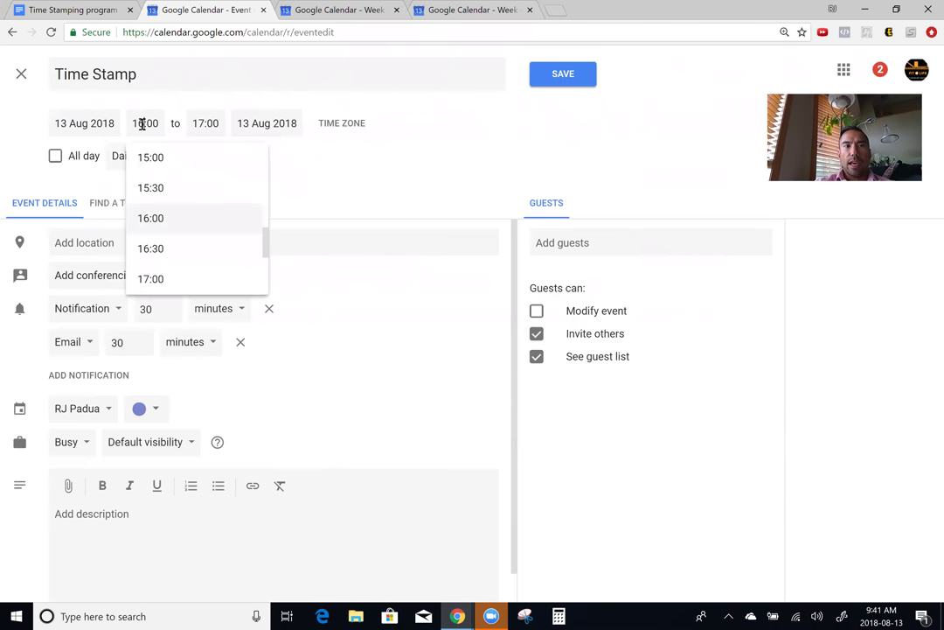
pyautogui.scroll(-3, 173, 226)
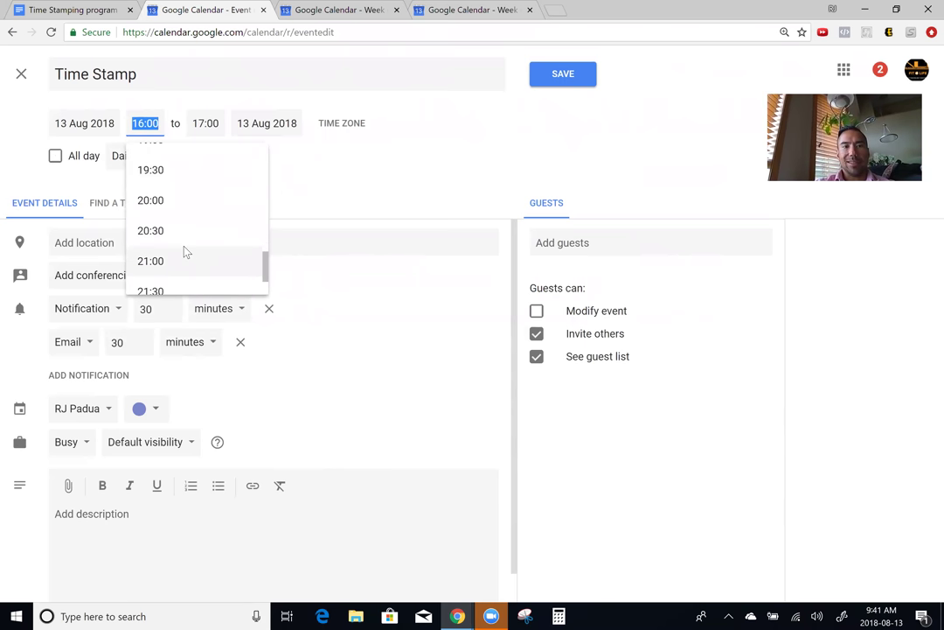
pyautogui.click(175, 259)
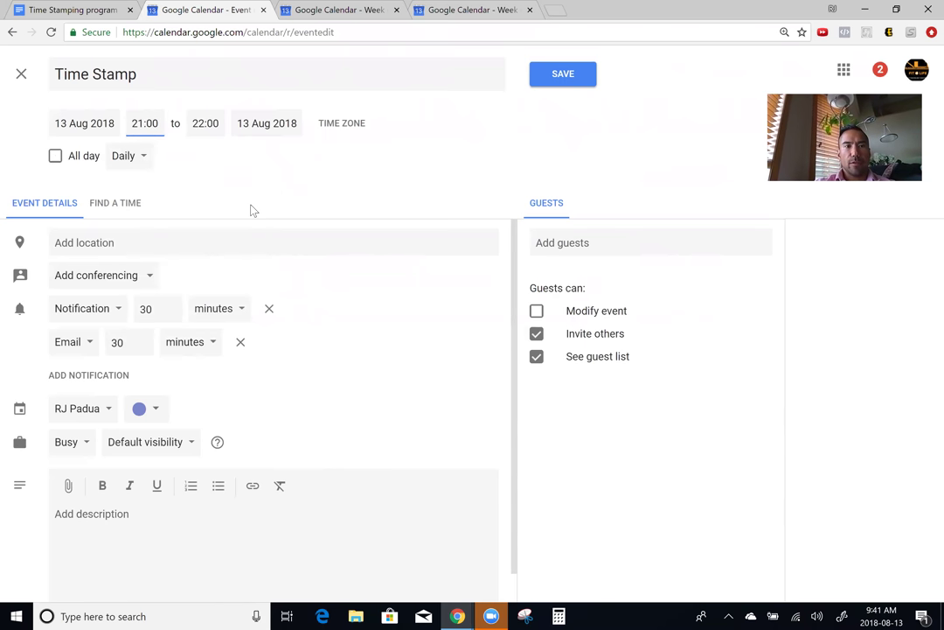
# - Remove both the notification and email reminders from the Time Stamp event and set its colour to red
pyautogui.click(268, 307)
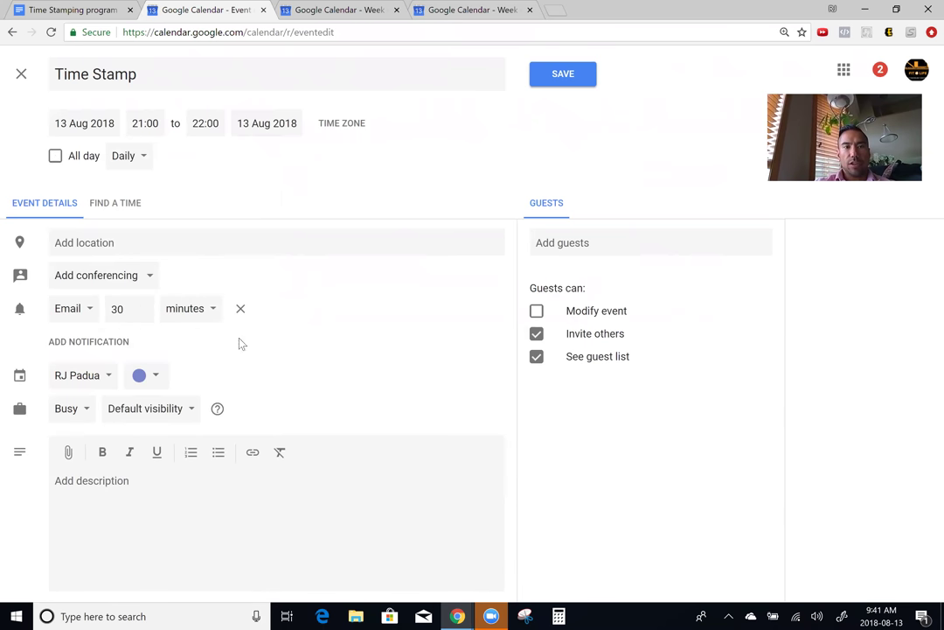
pyautogui.click(244, 308)
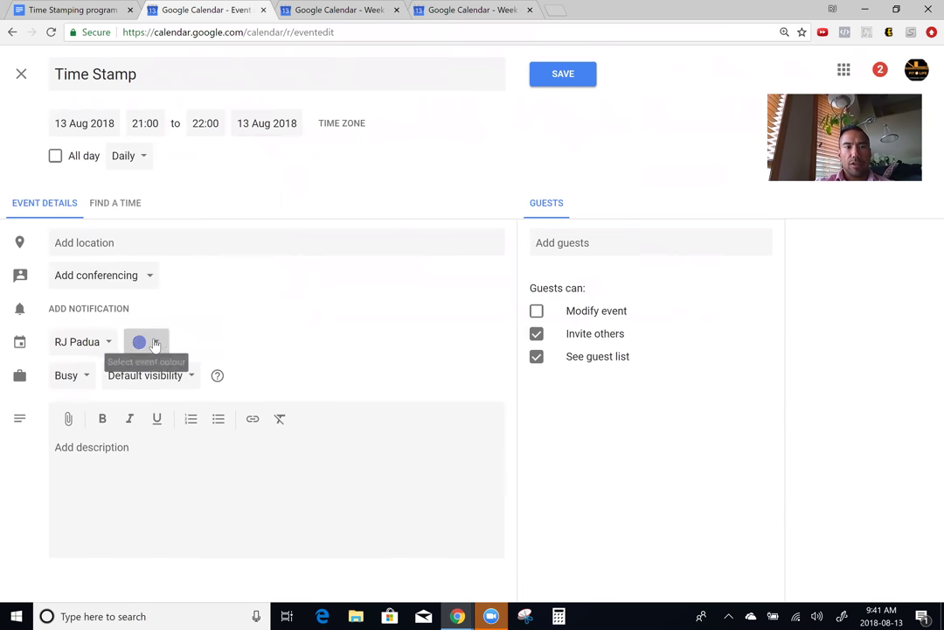
pyautogui.click(156, 342)
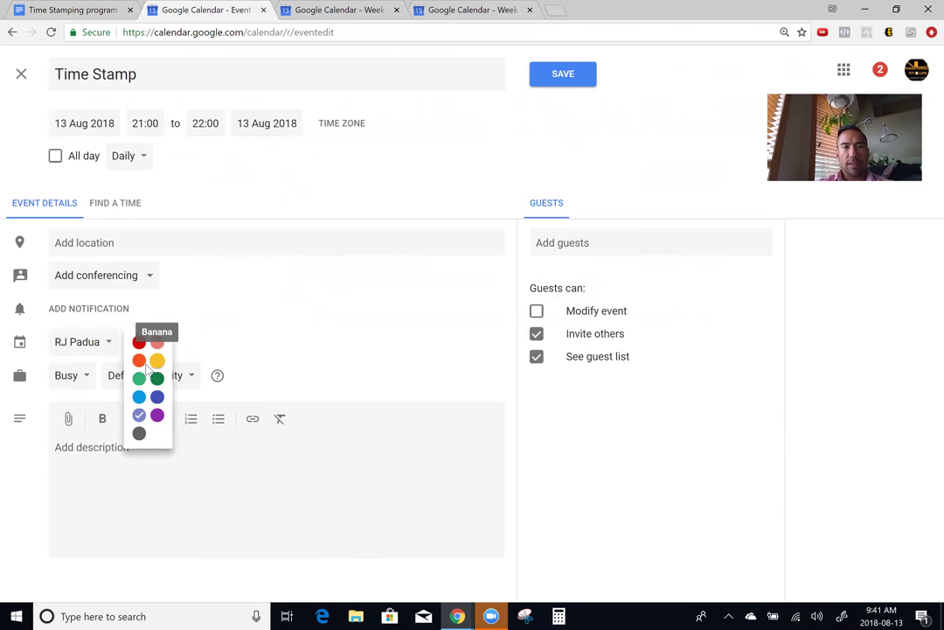
pyautogui.click(139, 346)
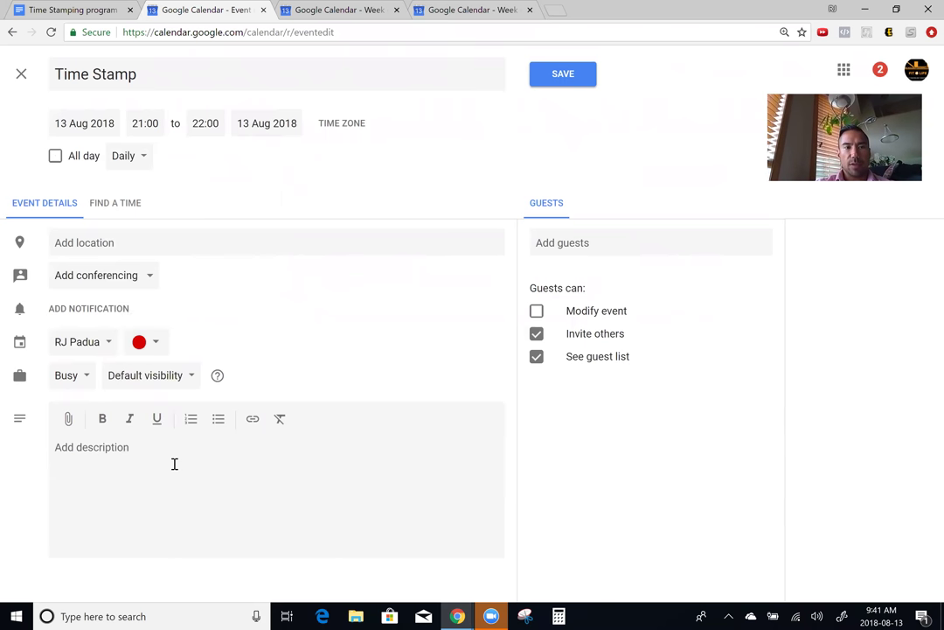
pyautogui.click(83, 342)
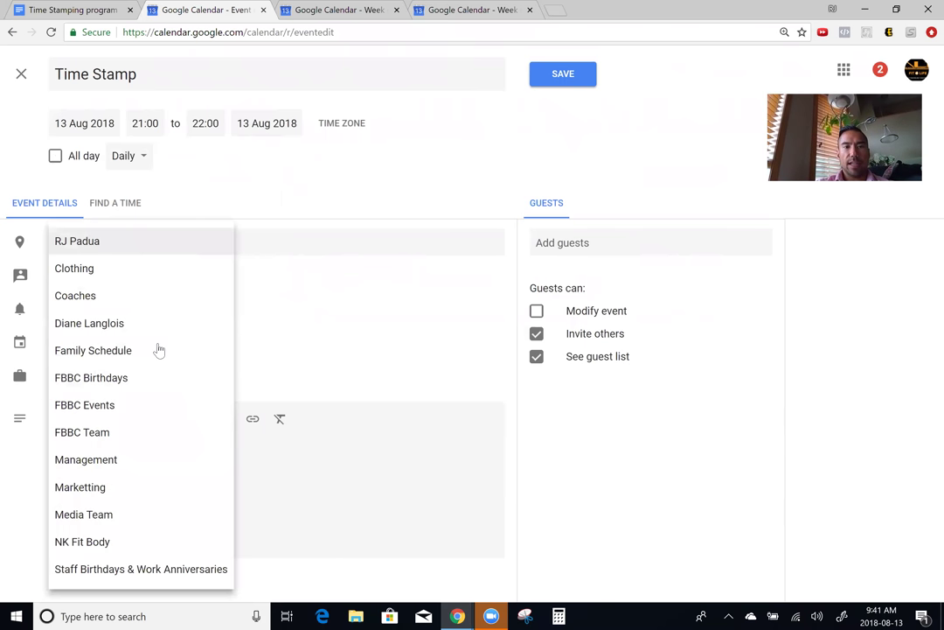
pyautogui.click(377, 354)
# - Paste the copied list of time slots into the event's description and check it through to the end
pyautogui.click(231, 460)
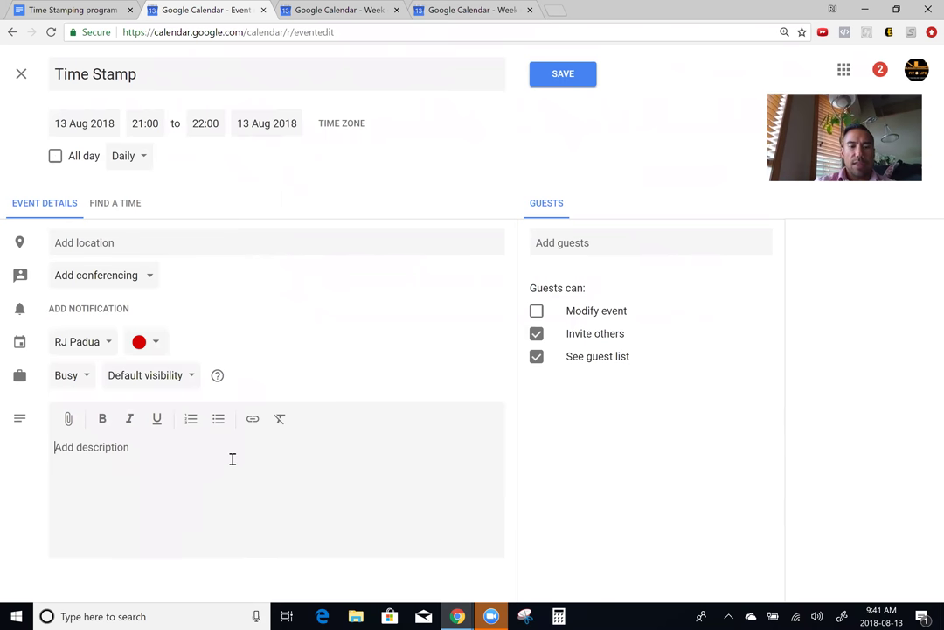
pyautogui.hotkey('ctrl', 'v')
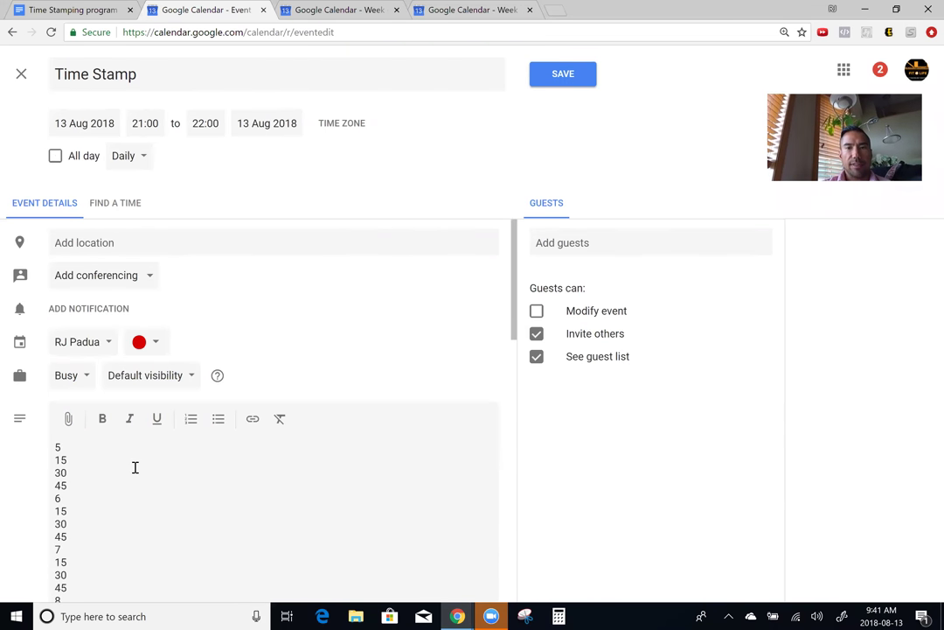
pyautogui.scroll(-10, 134, 466)
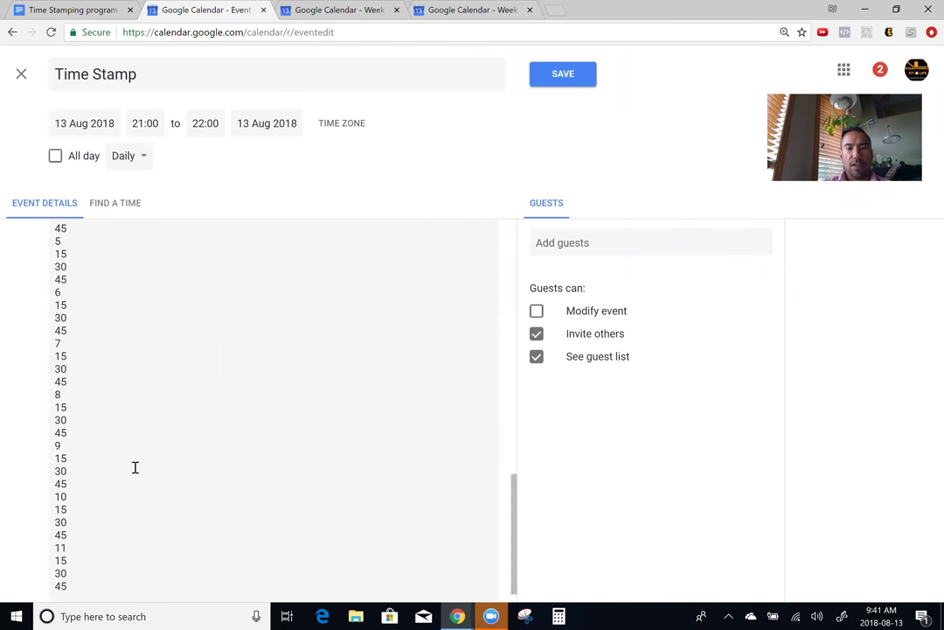
pyautogui.scroll(10, 135, 467)
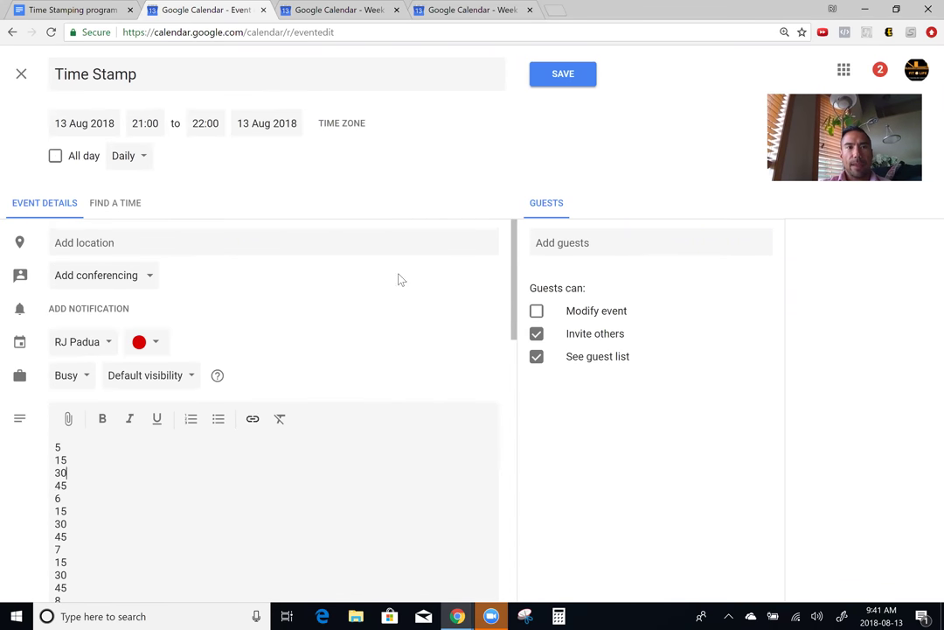
# - Set the Time Stamp event's start time to 21:30 and save the event
pyautogui.click(142, 122)
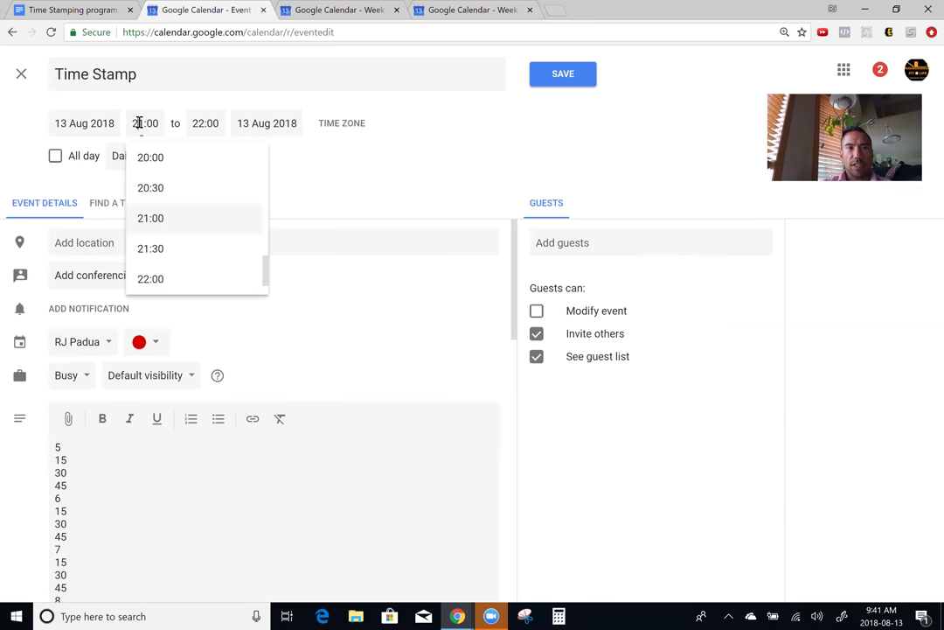
pyautogui.click(156, 247)
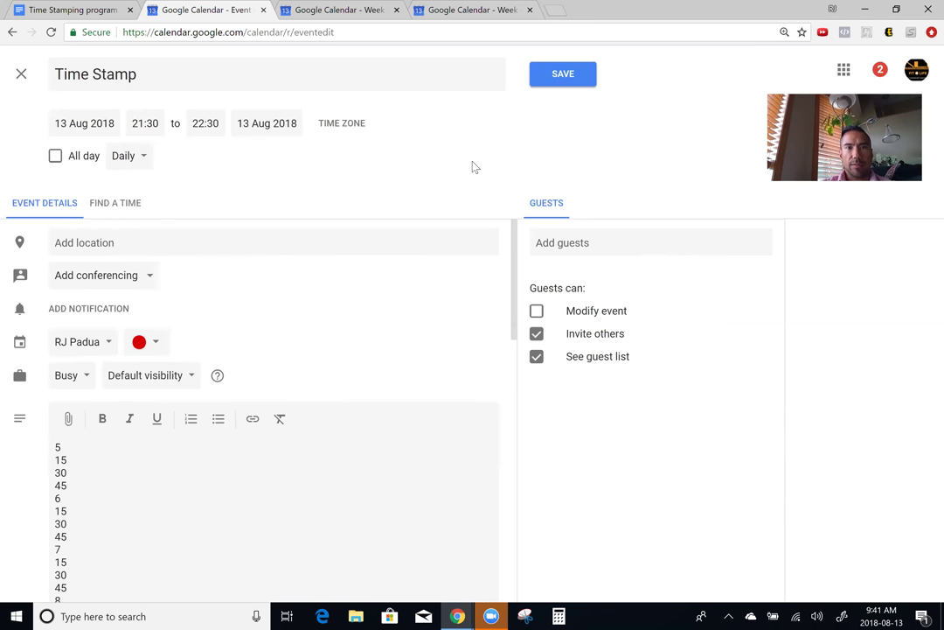
pyautogui.click(576, 88)
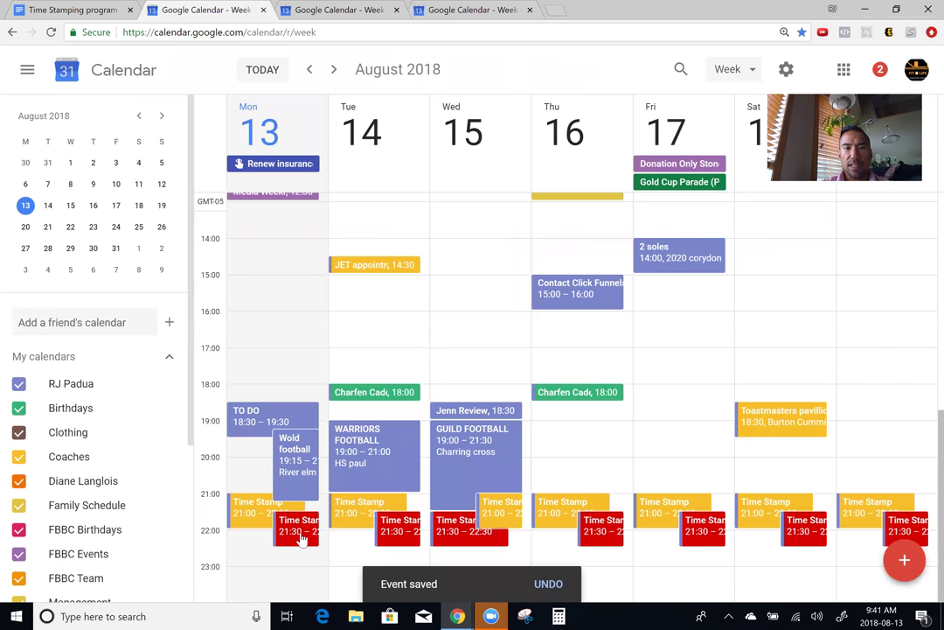
# - Create an event titled "To Do" on Monday 13 August with a start time of 22:00
pyautogui.click(295, 360)
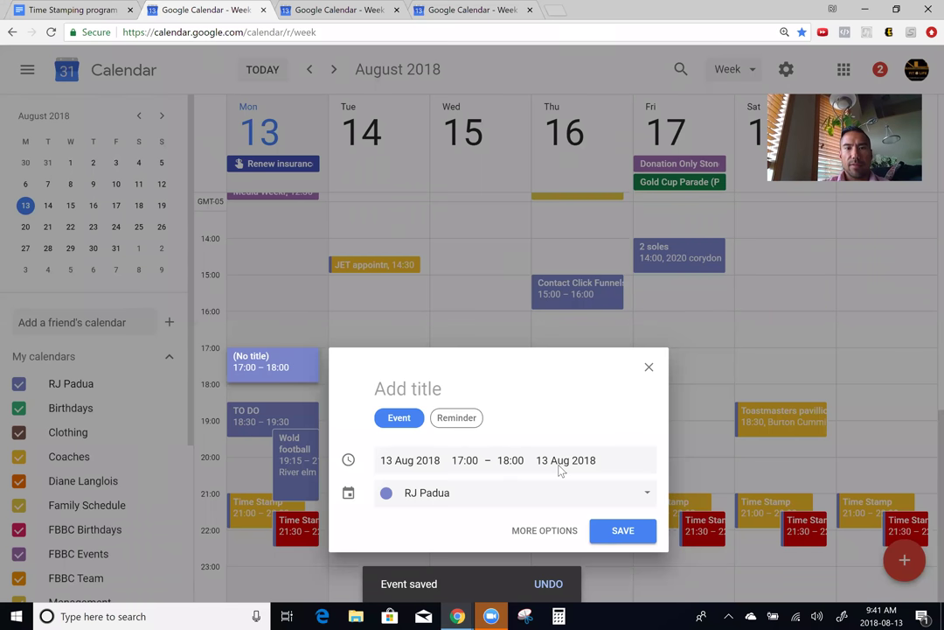
pyautogui.click(545, 530)
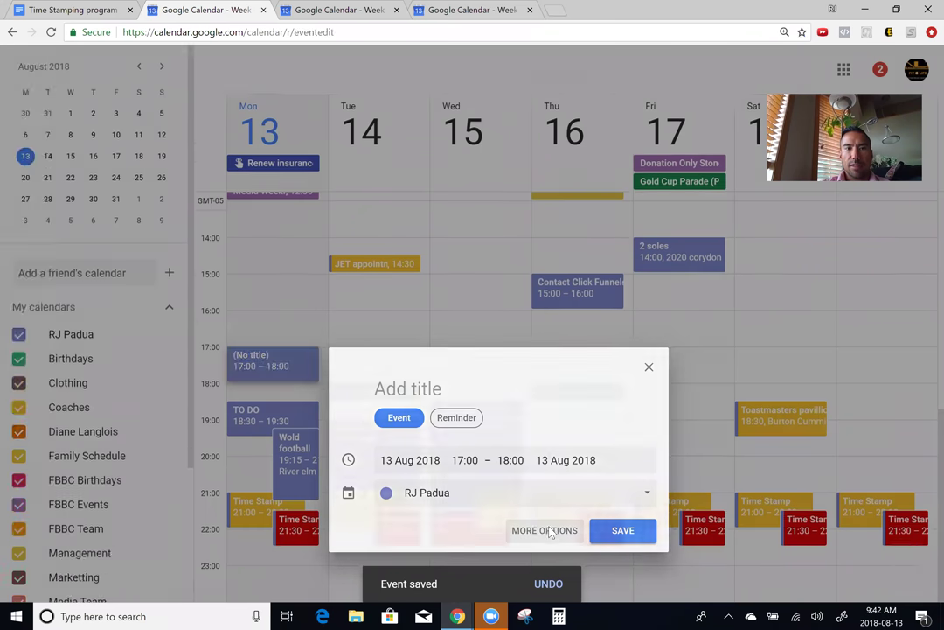
pyautogui.write('To DO')
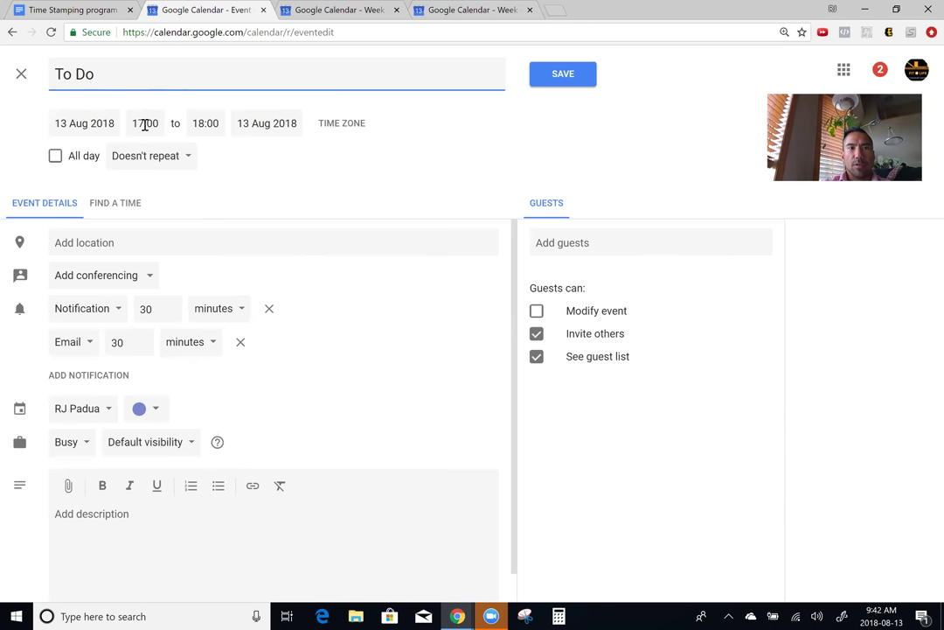
pyautogui.click(145, 124)
pyautogui.scroll(-3, 171, 263)
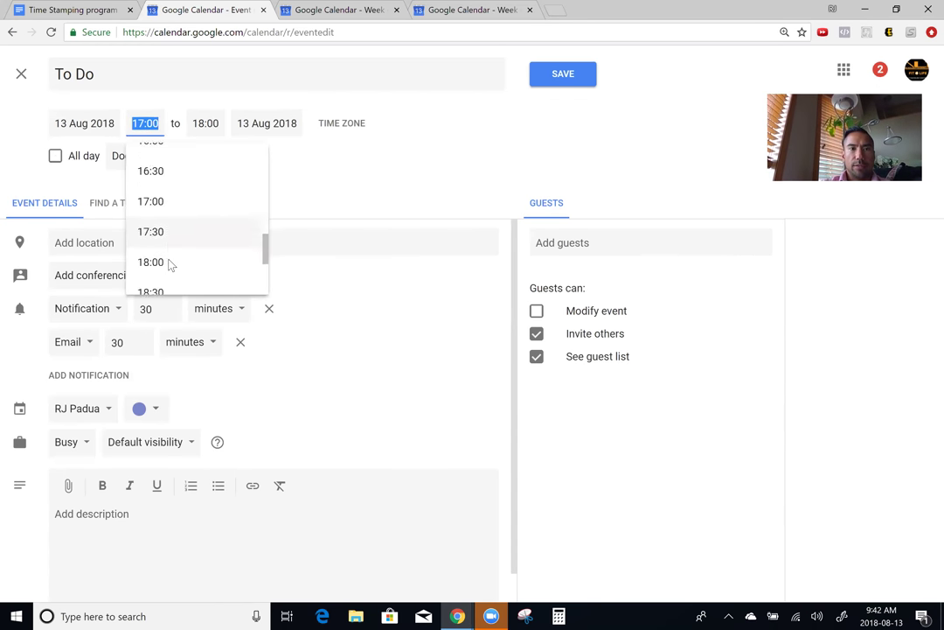
pyautogui.scroll(-2, 204, 258)
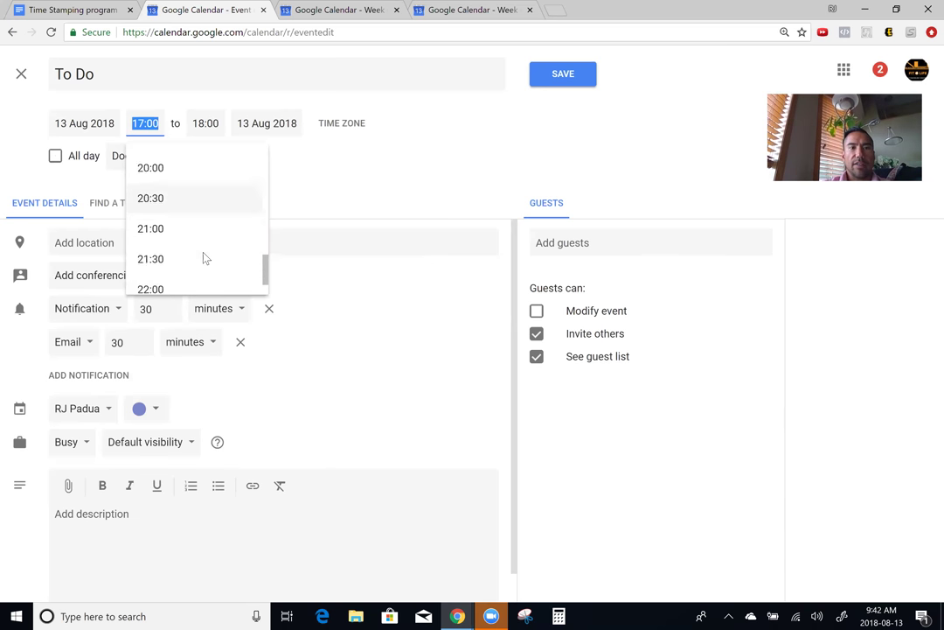
pyautogui.click(177, 262)
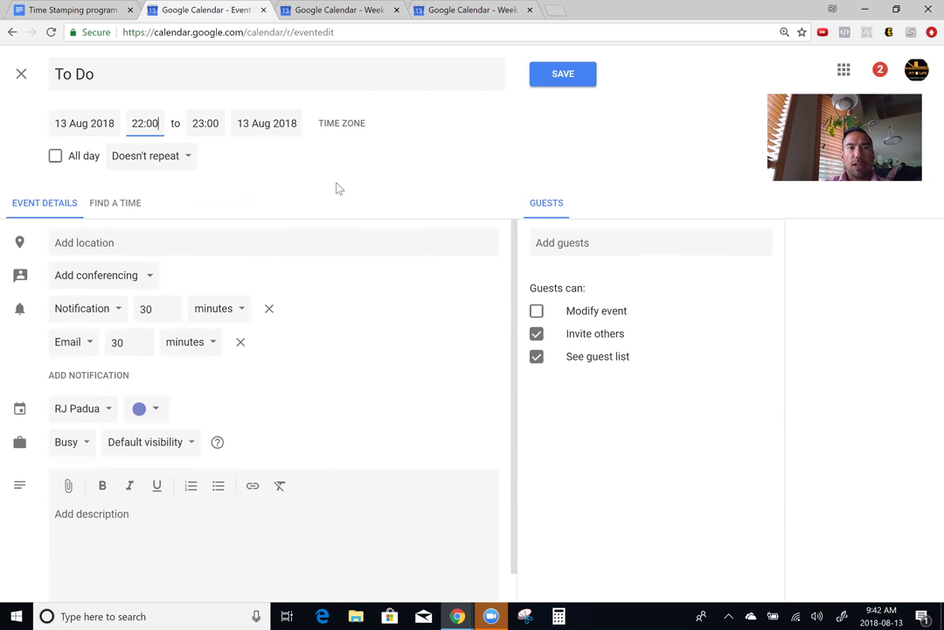
# - Remove the notification and email reminders from the To Do event, set its colour to light green and save it
pyautogui.click(271, 308)
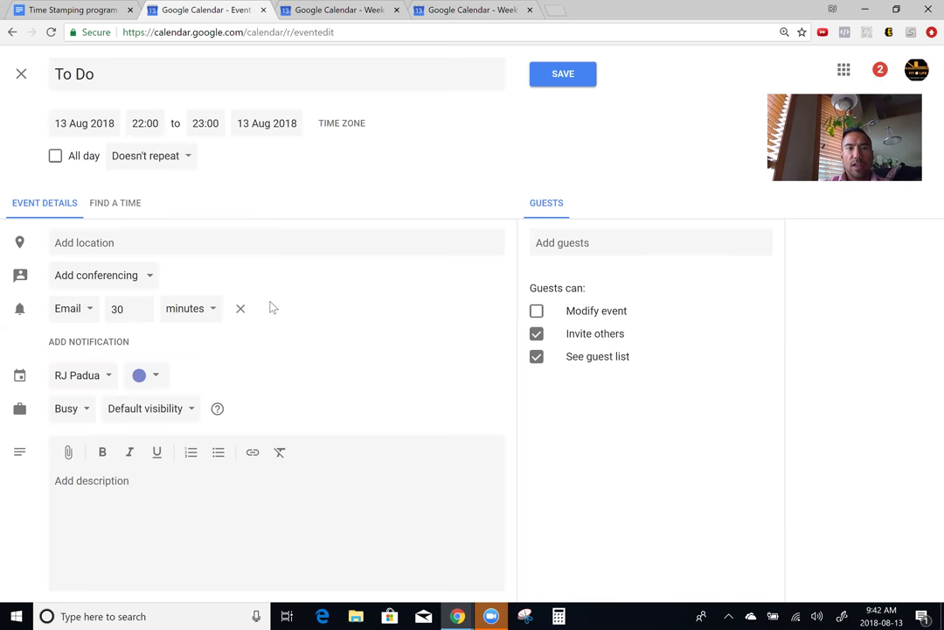
pyautogui.click(242, 309)
pyautogui.click(150, 348)
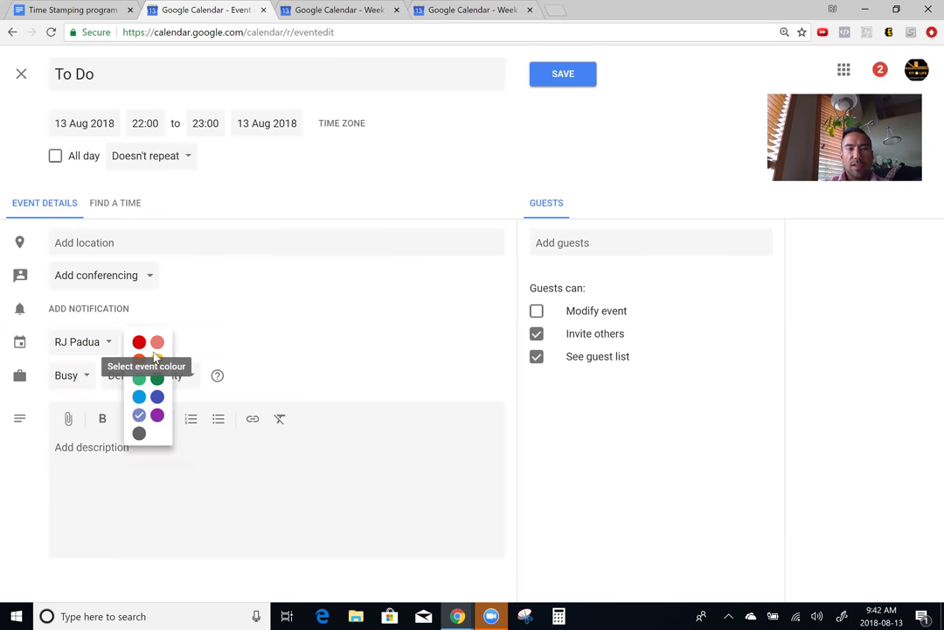
pyautogui.click(139, 381)
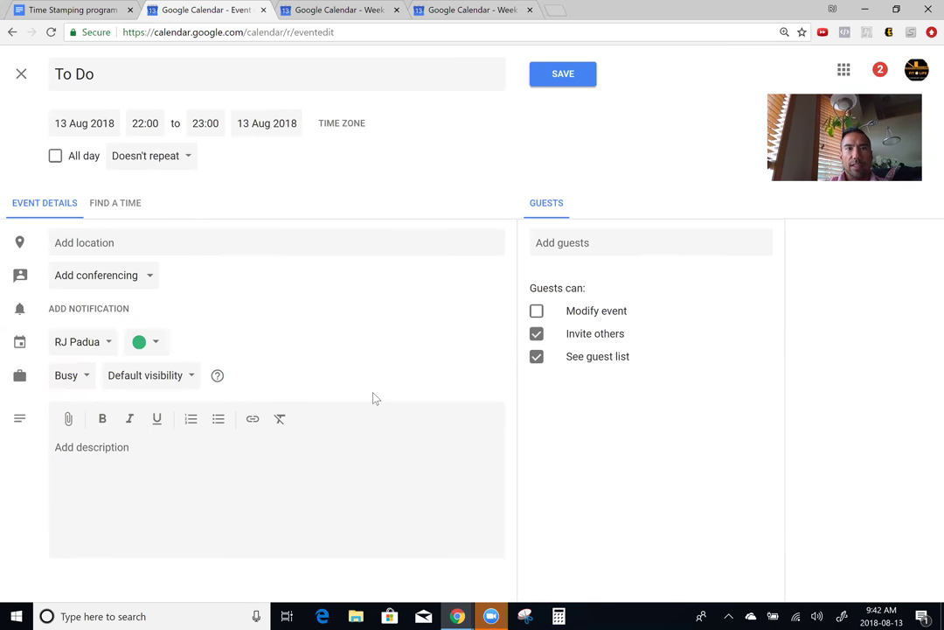
pyautogui.click(564, 91)
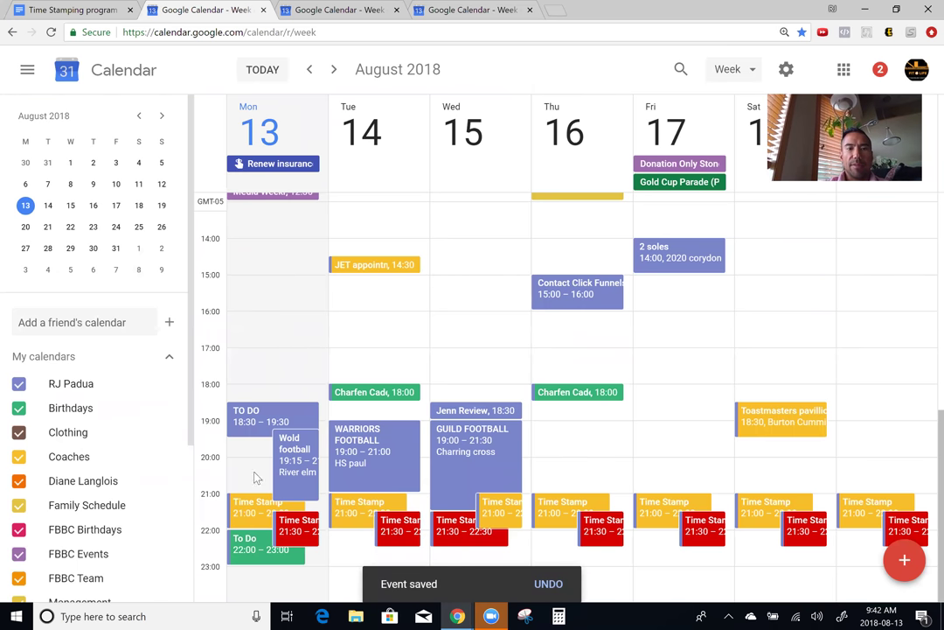
# - Open Monday's red Time Stamp event for editing and reload the week view in the second calendar tab
pyautogui.click(302, 537)
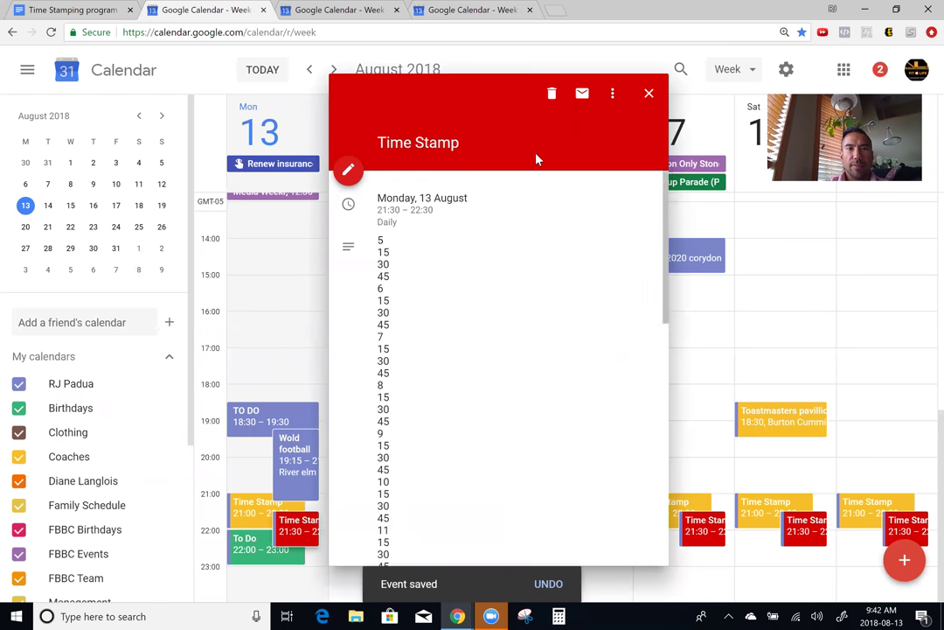
pyautogui.click(347, 168)
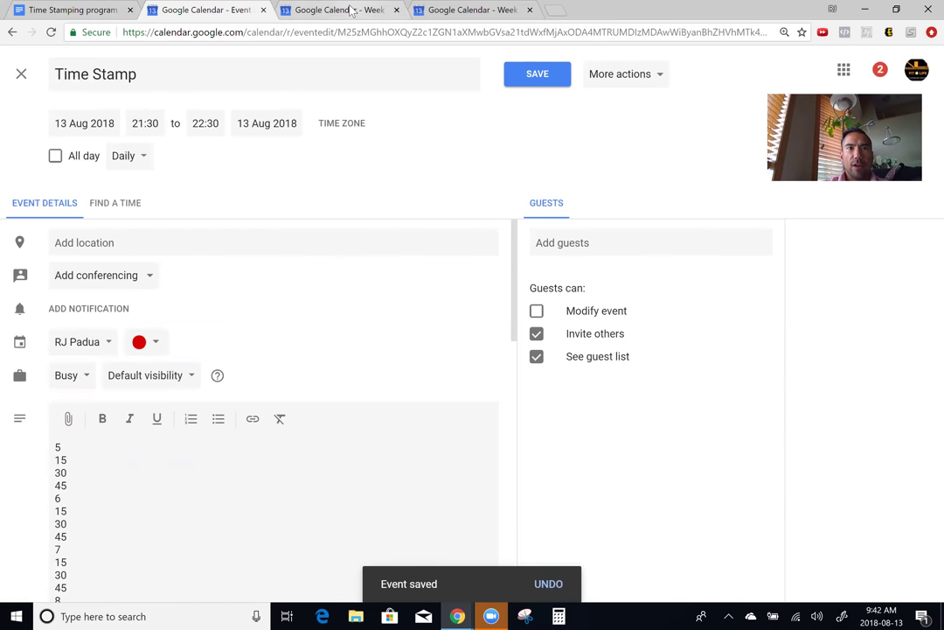
pyautogui.click(302, 11)
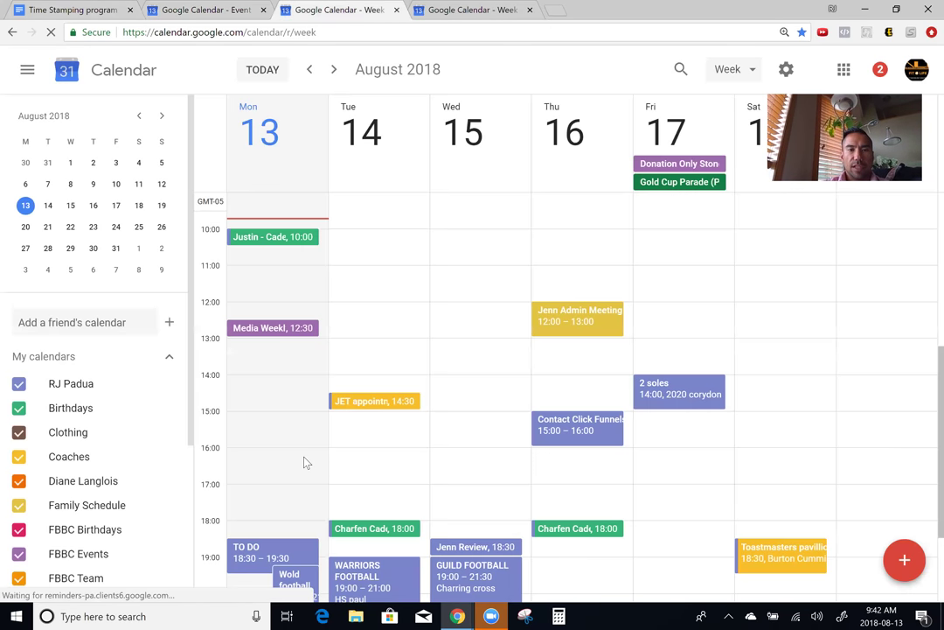
pyautogui.scroll(-3, 344, 471)
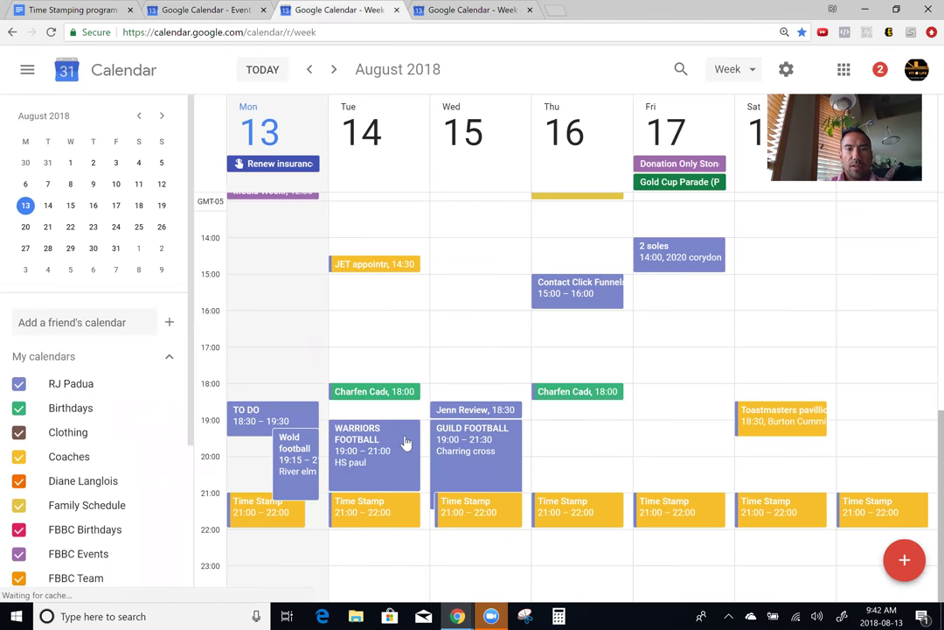
pyautogui.click(50, 32)
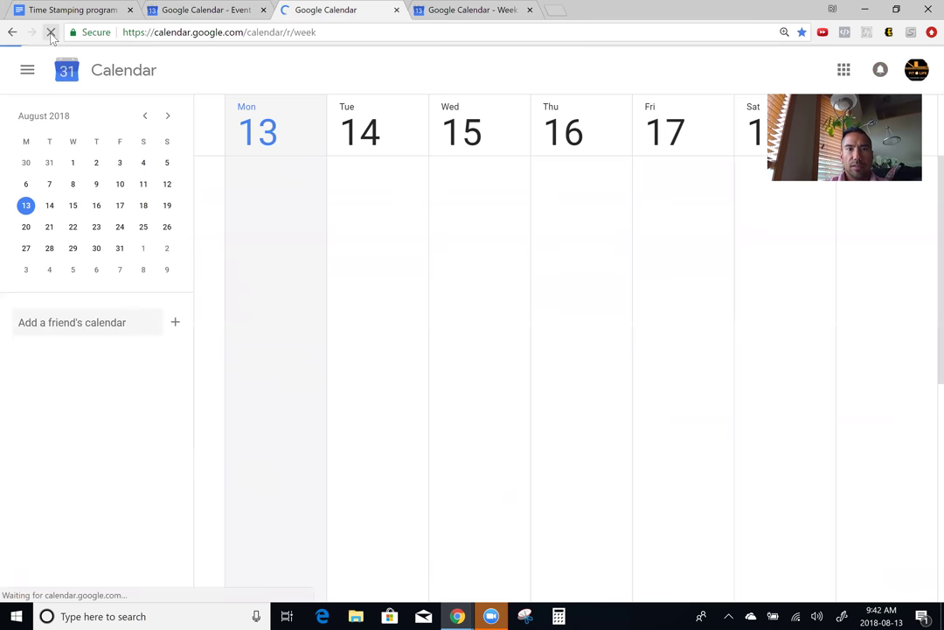
pyautogui.scroll(-3, 306, 381)
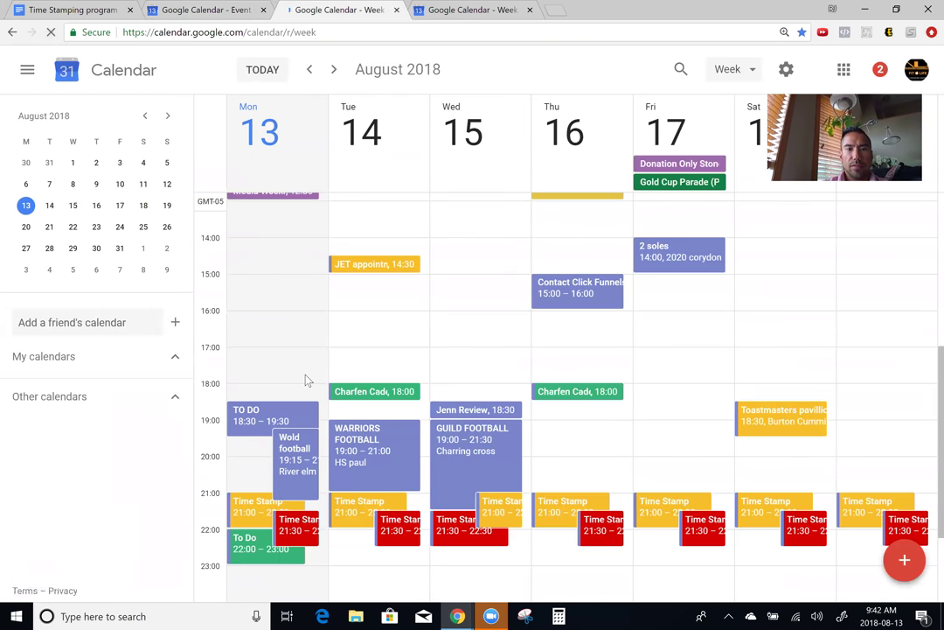
# - Open Monday's green To Do event for editing and move its browser tab ahead of the Time Stamp event's tab
pyautogui.click(261, 551)
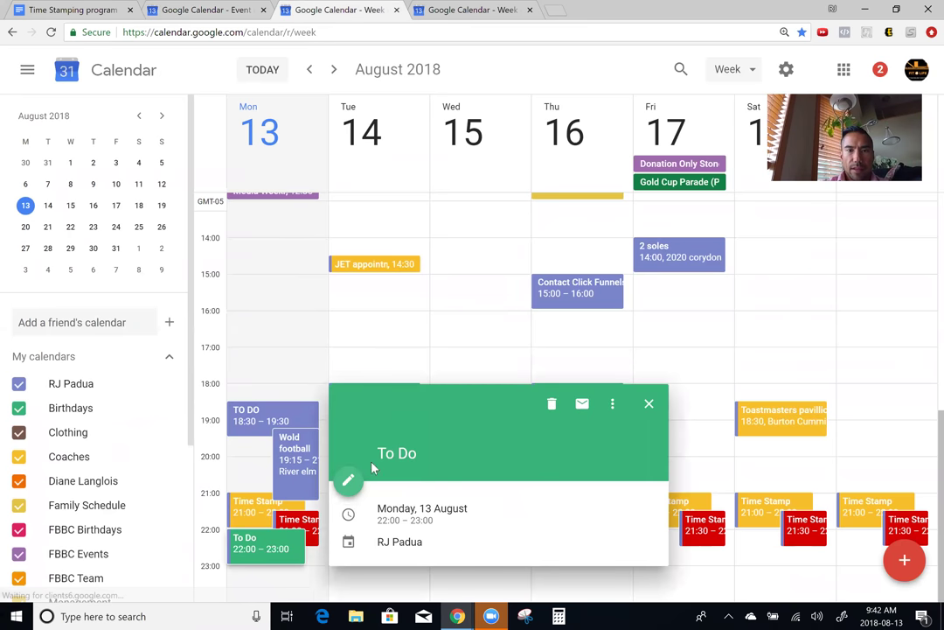
pyautogui.click(354, 483)
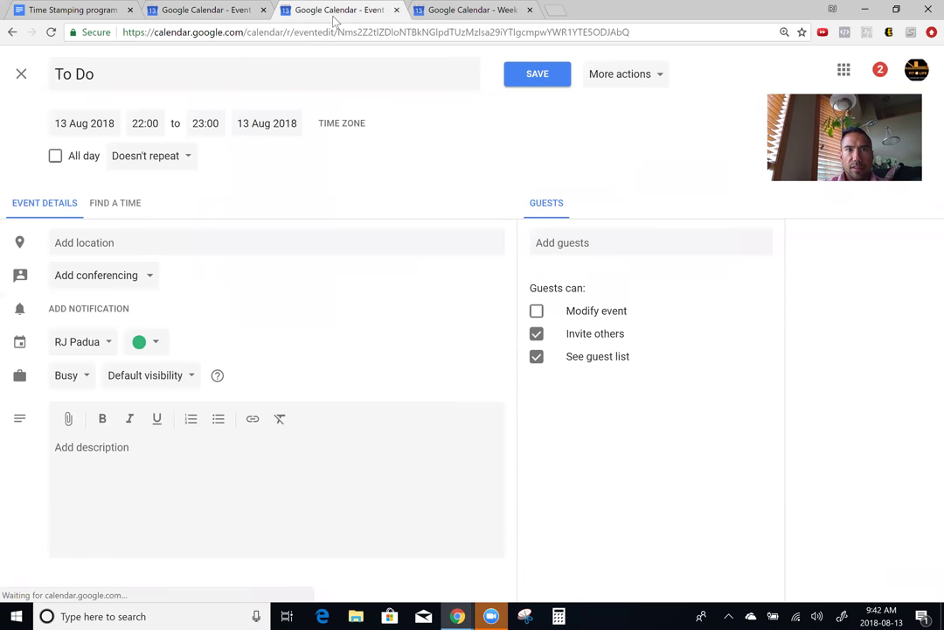
pyautogui.moveTo(335, 22); pyautogui.dragTo(184, 12)
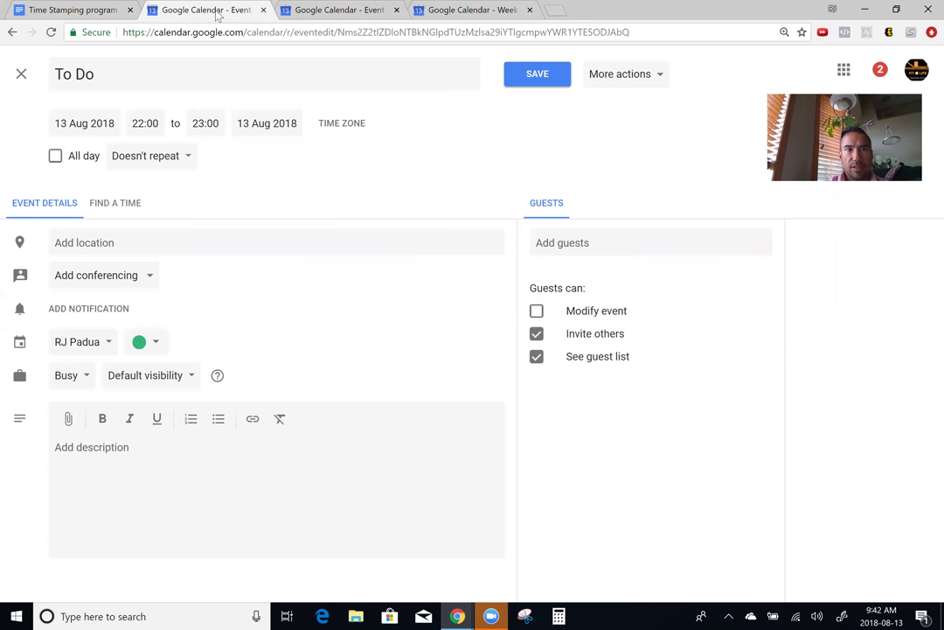
# - List the child's daycare appointment and "3 month giveaways - make the draws" in the To Do event's description
pyautogui.click(246, 450)
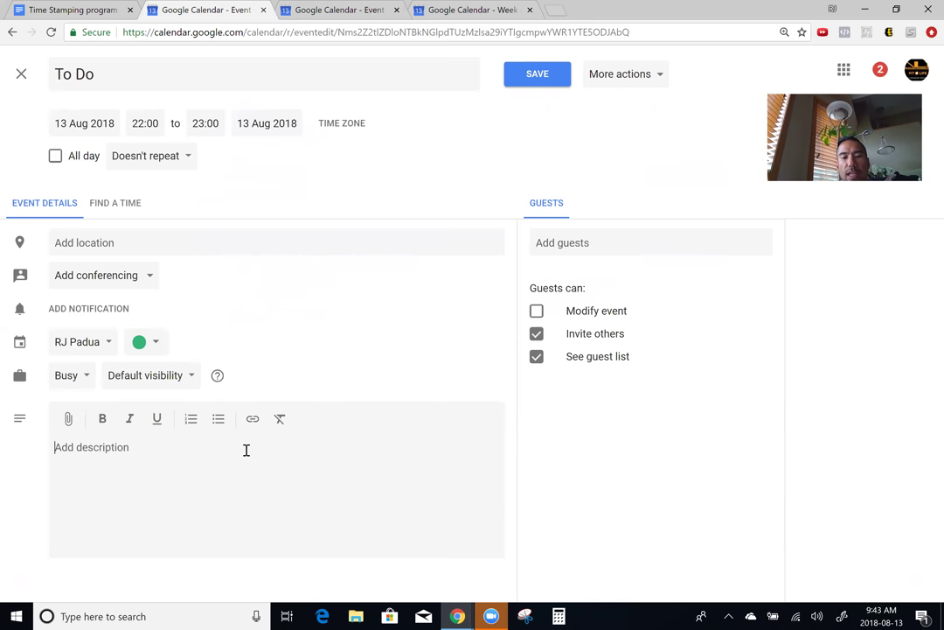
pyautogui.write("Jet's")
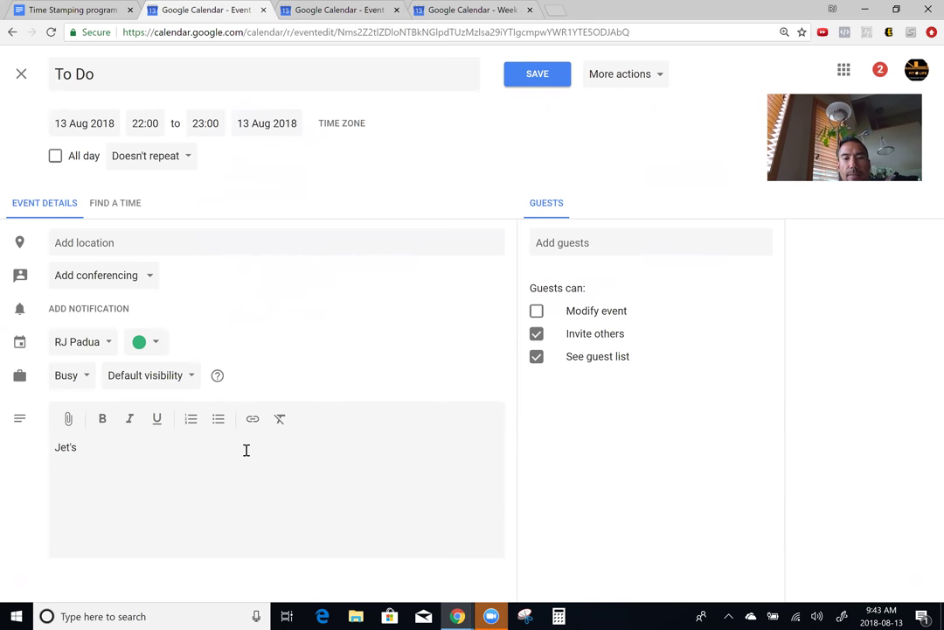
pyautogui.write(' Daycare app')
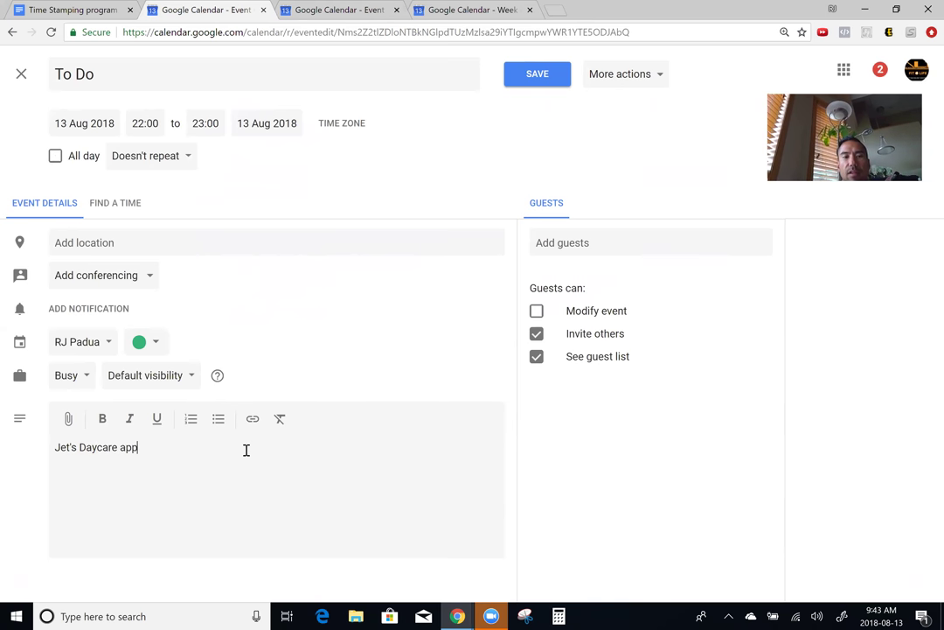
pyautogui.write('ointment ')
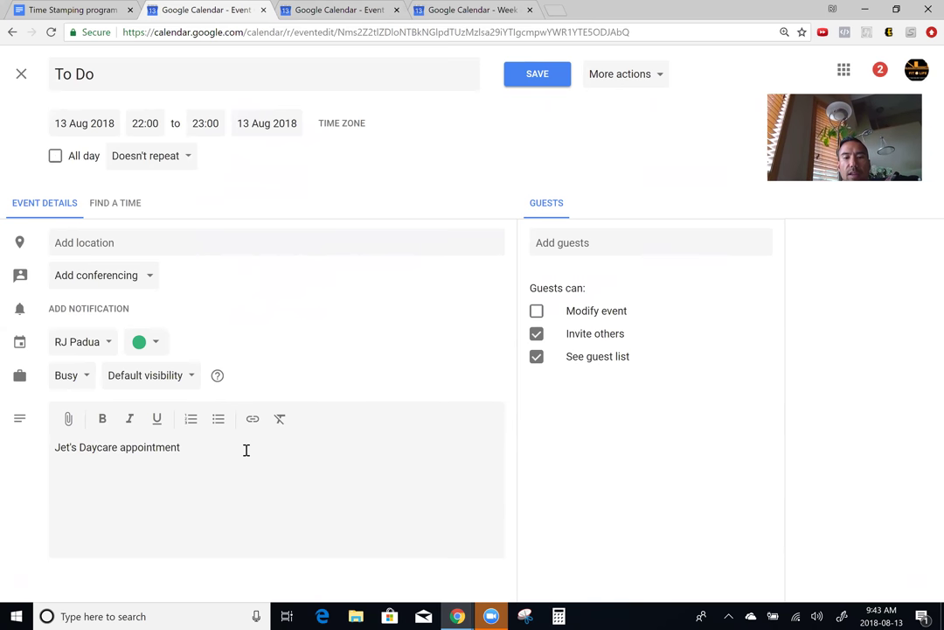
pyautogui.write('3 month giveaways')
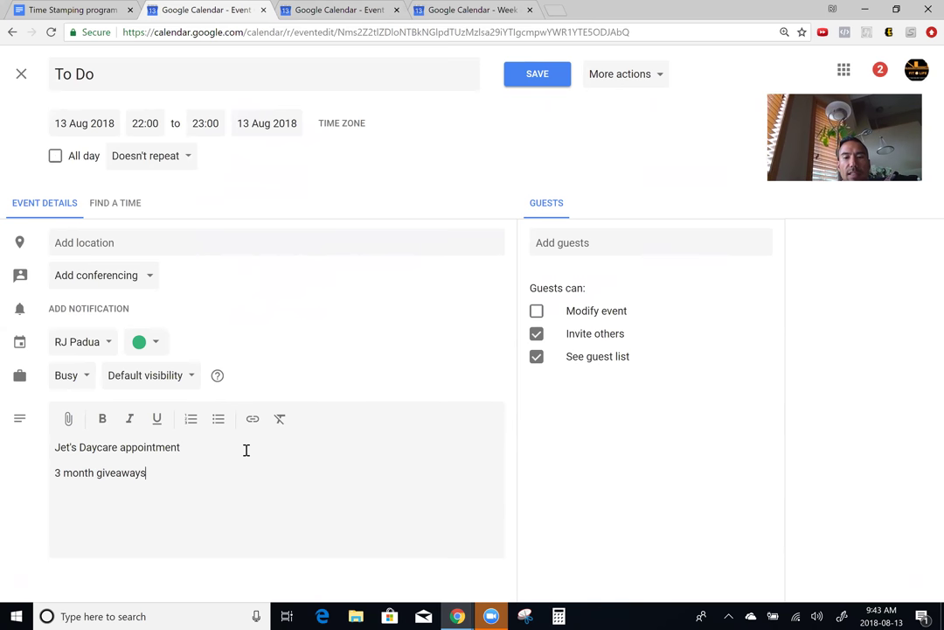
pyautogui.write('- make the ')
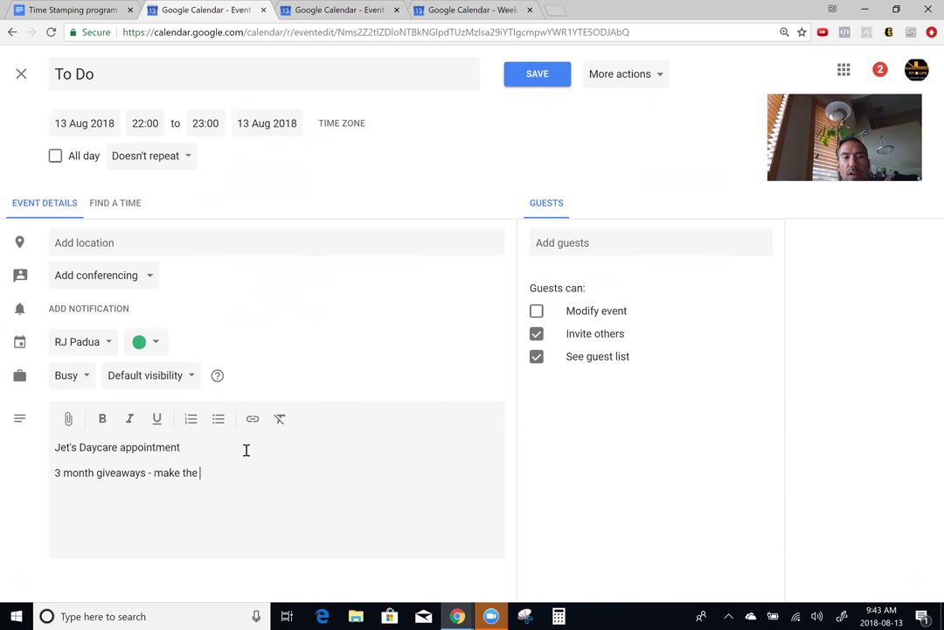
pyautogui.write('draws')
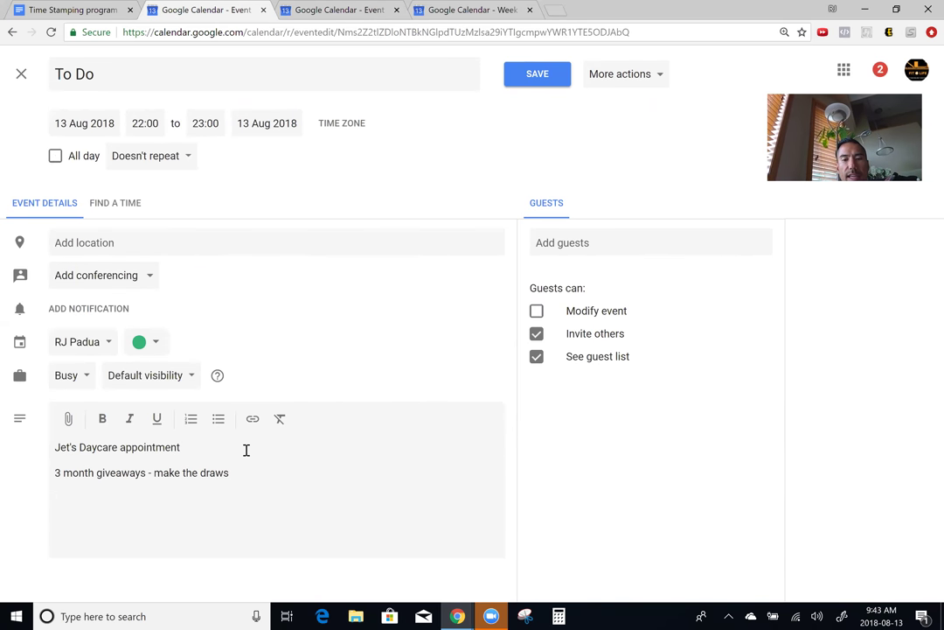
# - Add the tasks "Renew clickfunnels" and "Order 300 milestones" to the To Do description
pyautogui.write('Renew ')
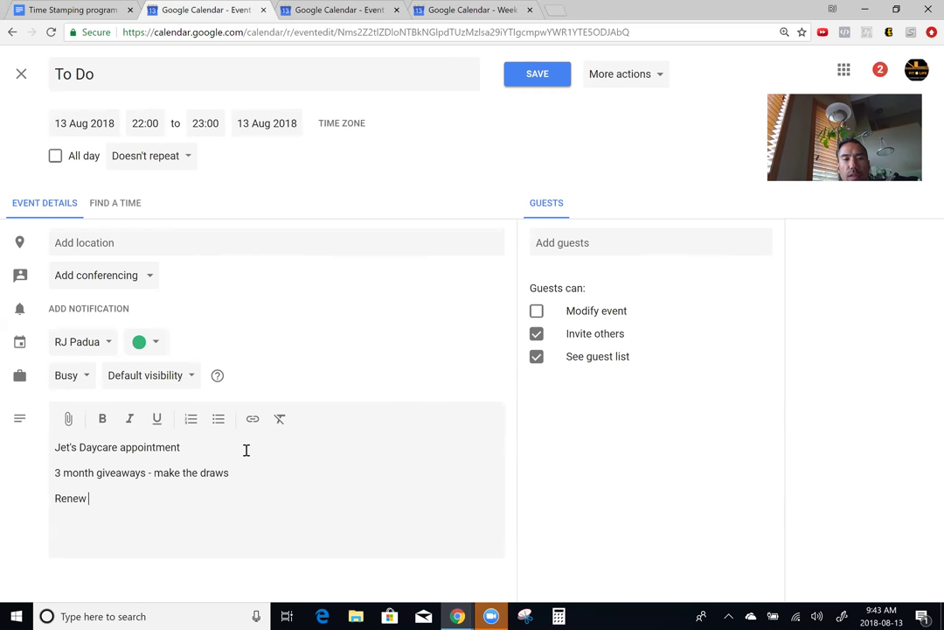
pyautogui.write('clickfunnes')
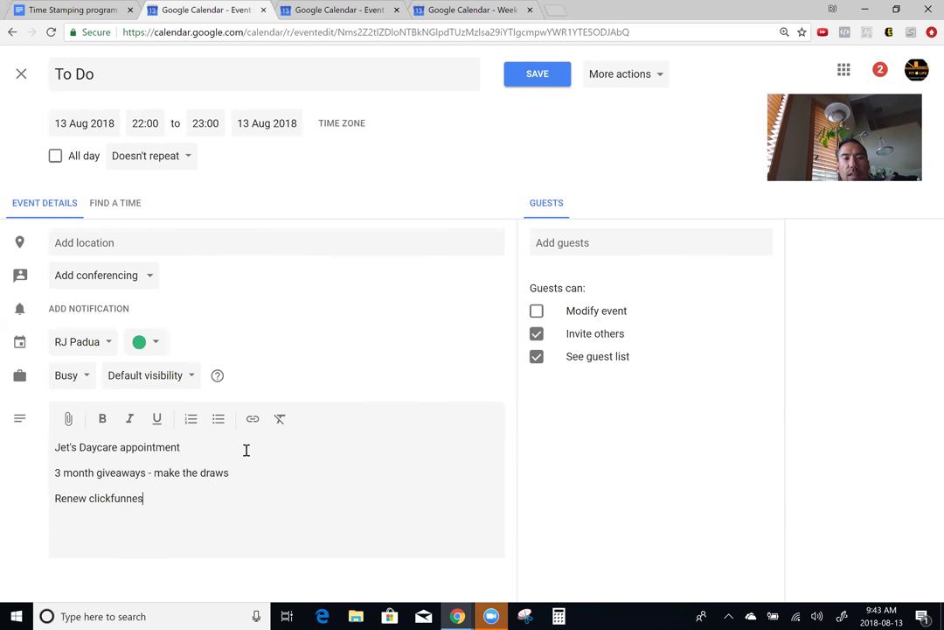
pyautogui.press('BackSpace')
pyautogui.write('ls')
pyautogui.press('Return')
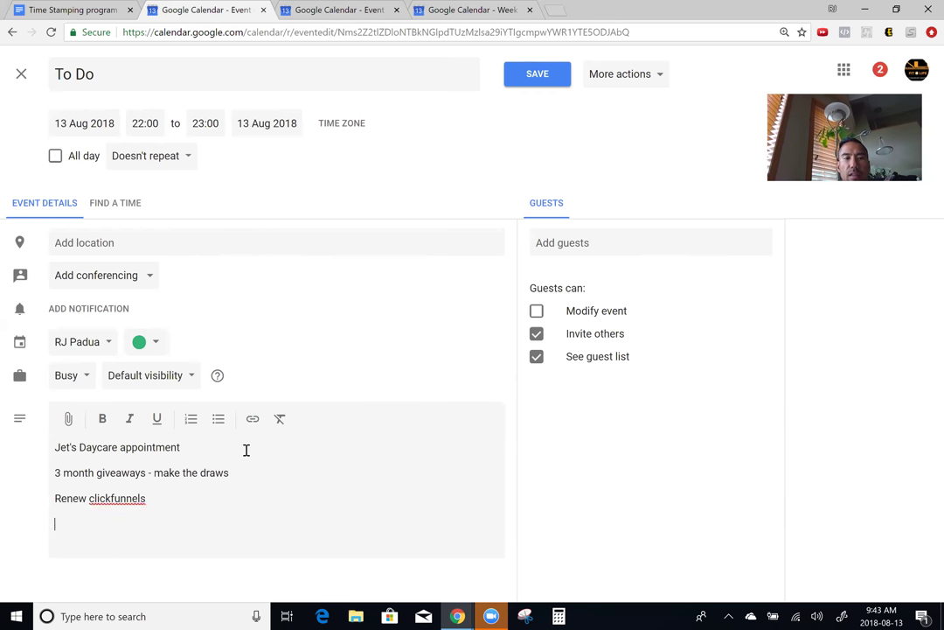
pyautogui.write('Order ')
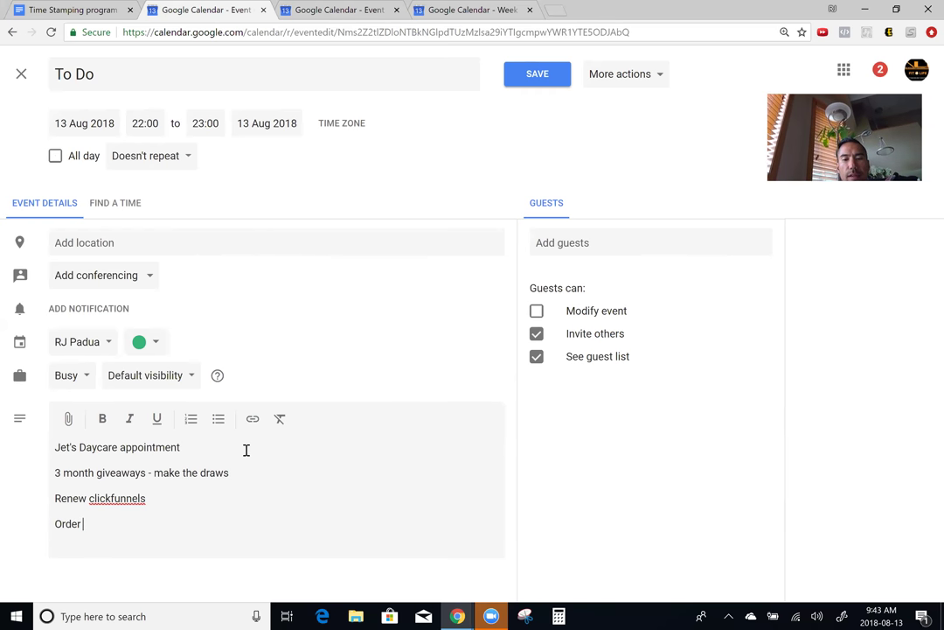
pyautogui.write('300 mile')
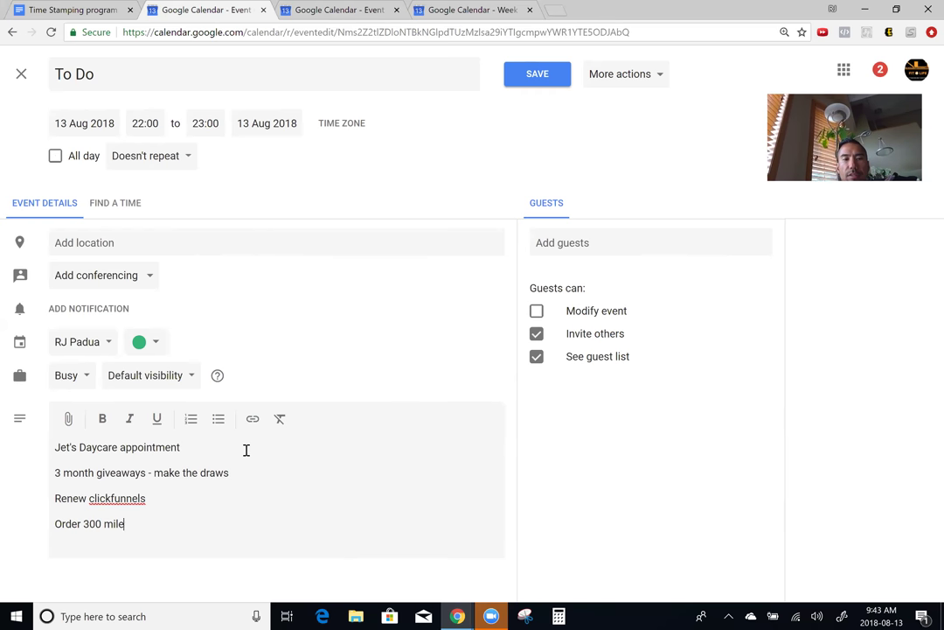
pyautogui.write('stones')
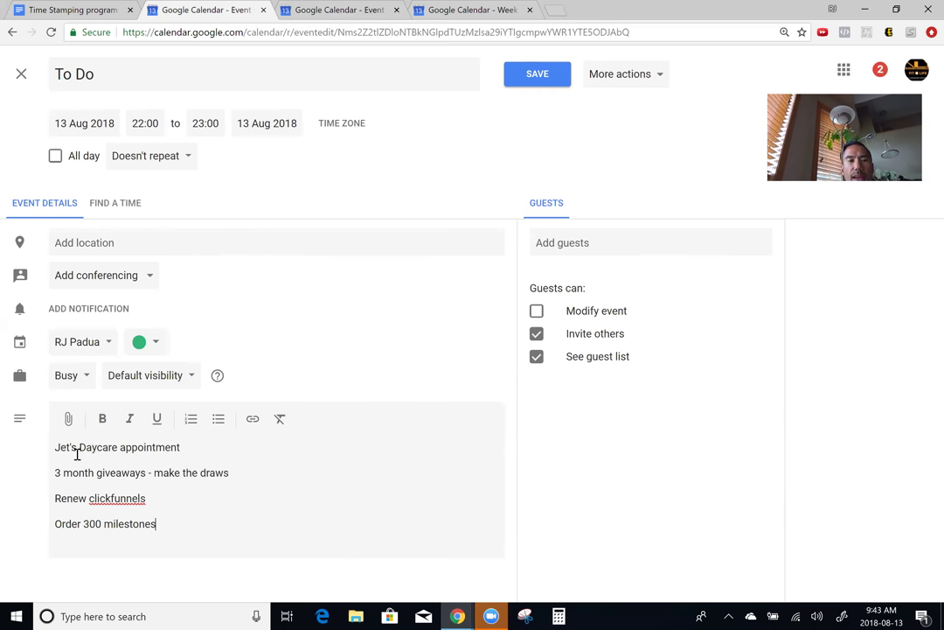
# - Add the headings "Monday", "Monday Add" and "Tuesday" on separate lines below the task list in the To Do description
pyautogui.press('Return')
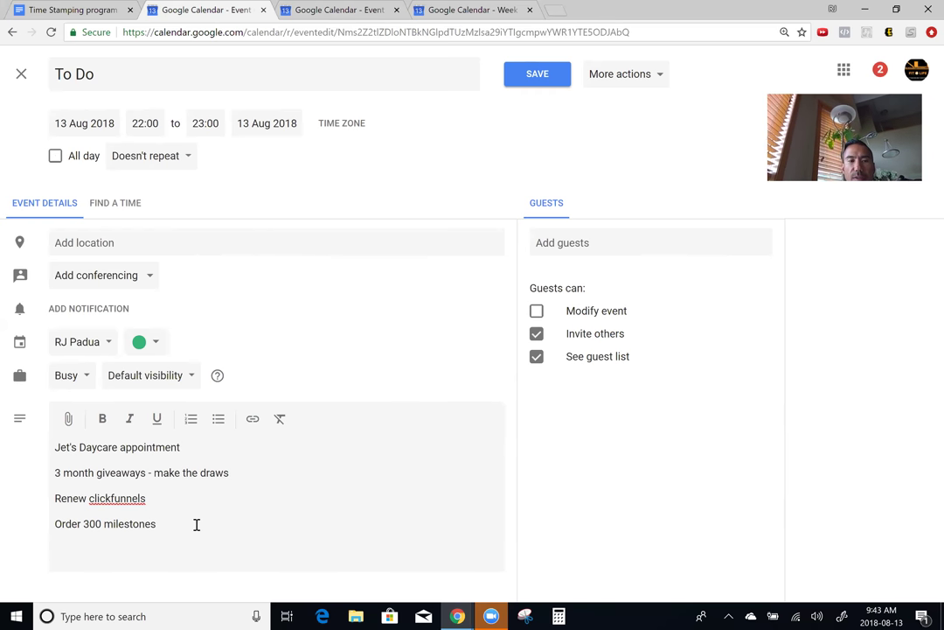
pyautogui.write('Monday')
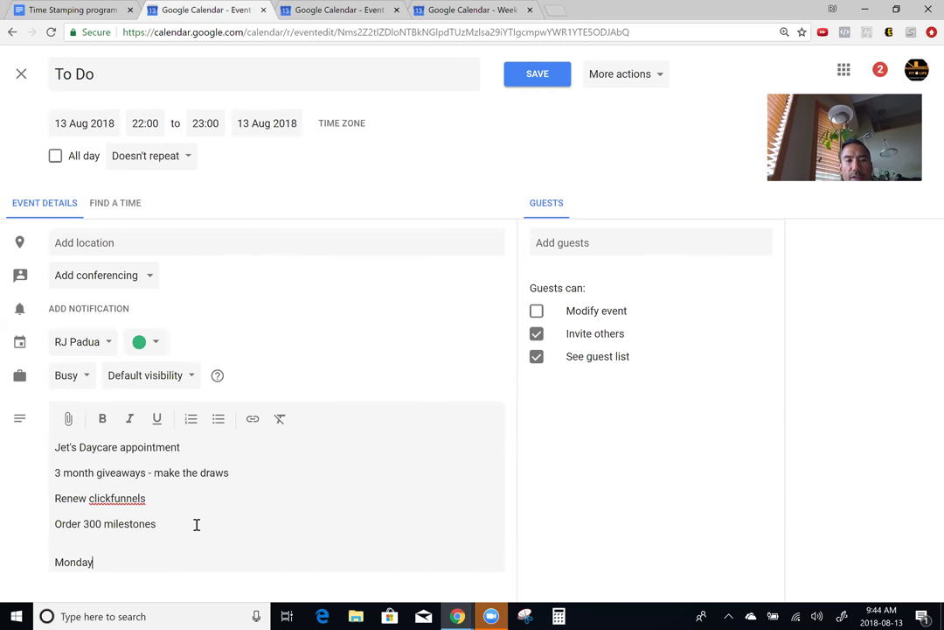
pyautogui.press('Return')
pyautogui.write('Monday Ad')
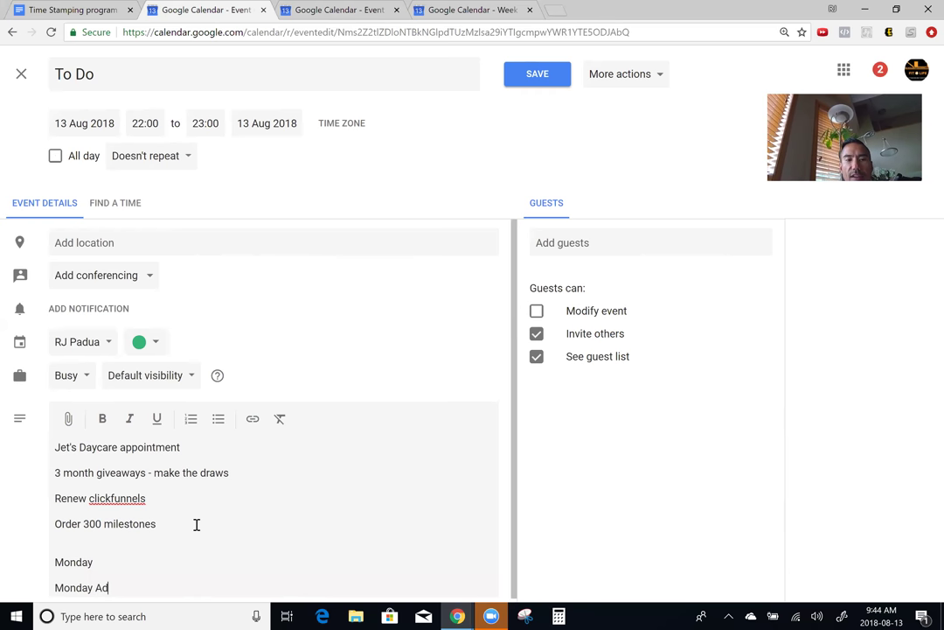
pyautogui.write('d')
pyautogui.press('Return')
pyautogui.write('Tue')
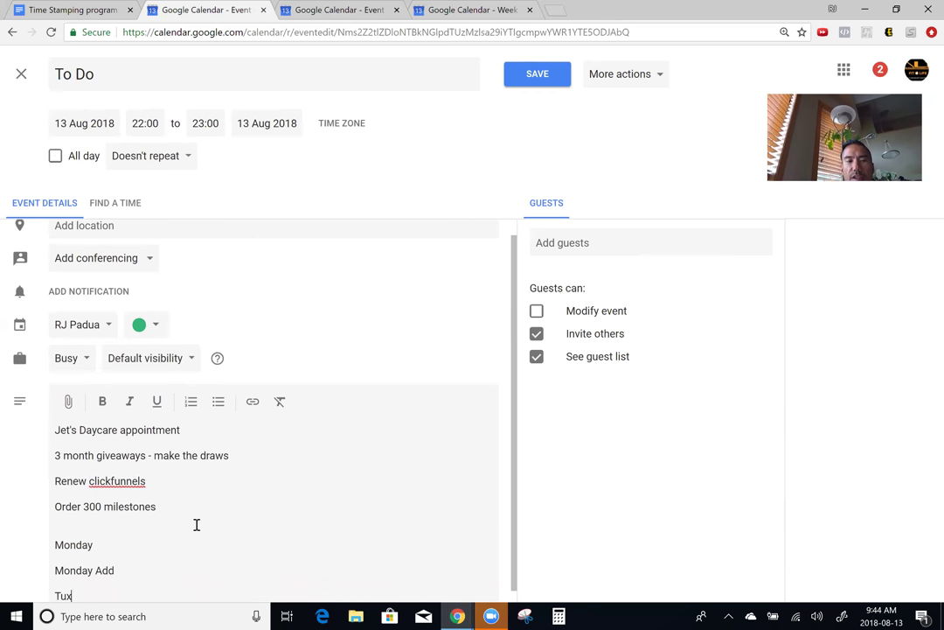
pyautogui.press('BackSpace')
pyautogui.write('esday')
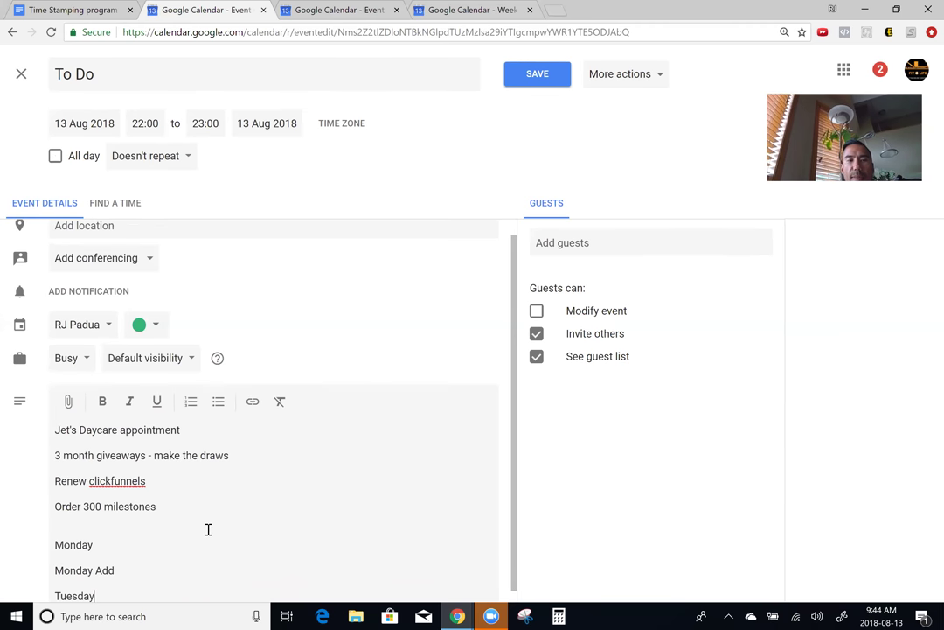
# - Insert an empty line under both the "Monday" and "Monday Add" headings in the To Do description
pyautogui.scroll(-1, 209, 529)
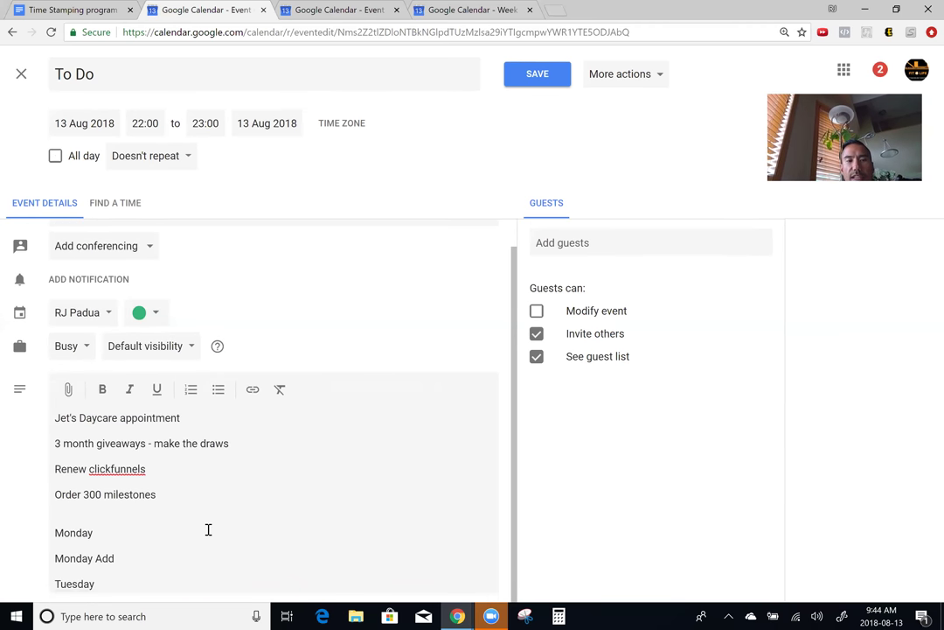
pyautogui.click(157, 540)
pyautogui.press('Return')
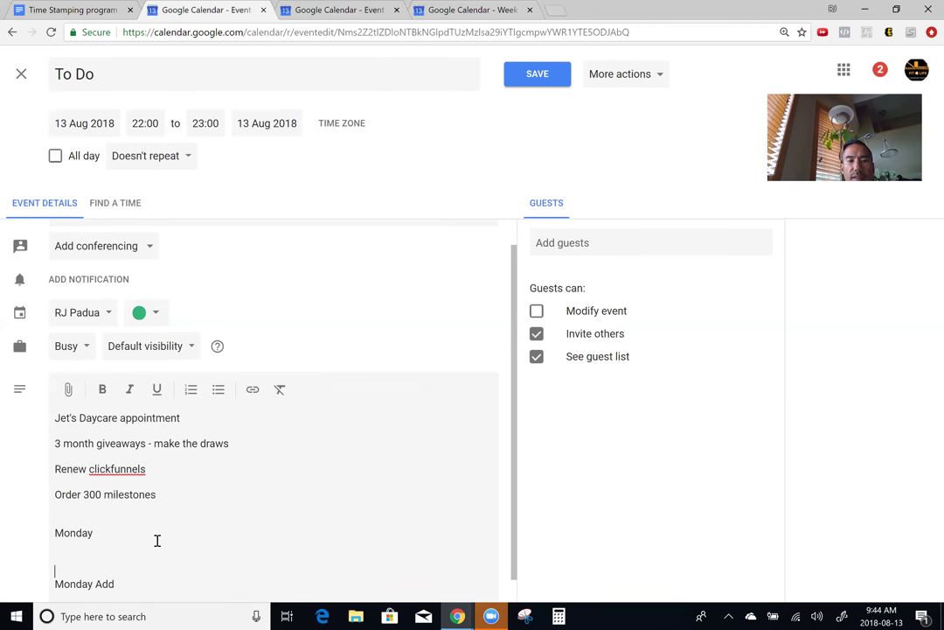
pyautogui.scroll(-1, 144, 549)
pyautogui.click(131, 559)
pyautogui.press('Return')
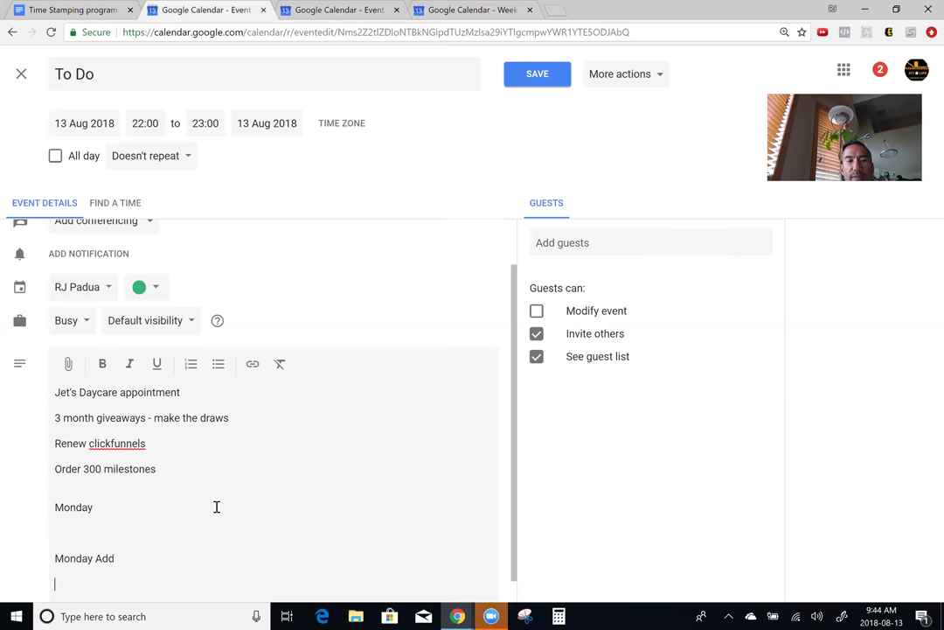
pyautogui.scroll(-1, 175, 507)
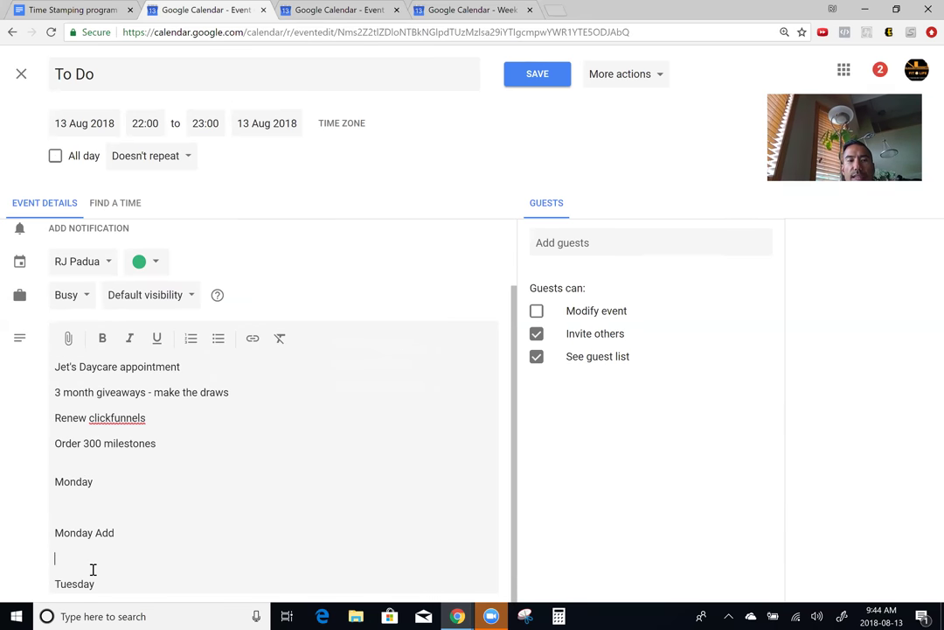
pyautogui.scroll(1, 128, 556)
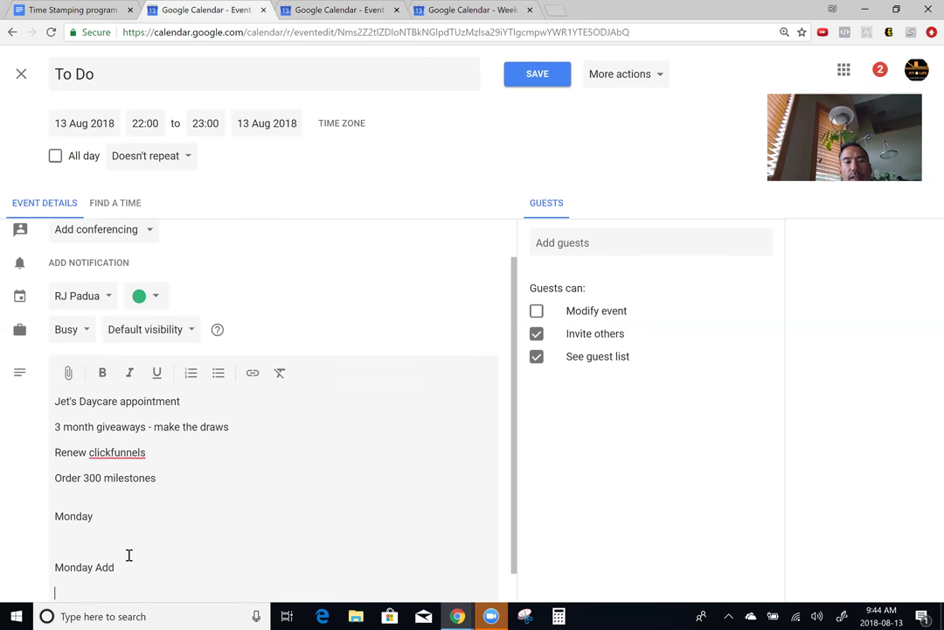
pyautogui.scroll(-1, 129, 555)
pyautogui.scroll(1, 129, 555)
pyautogui.scroll(-1, 128, 554)
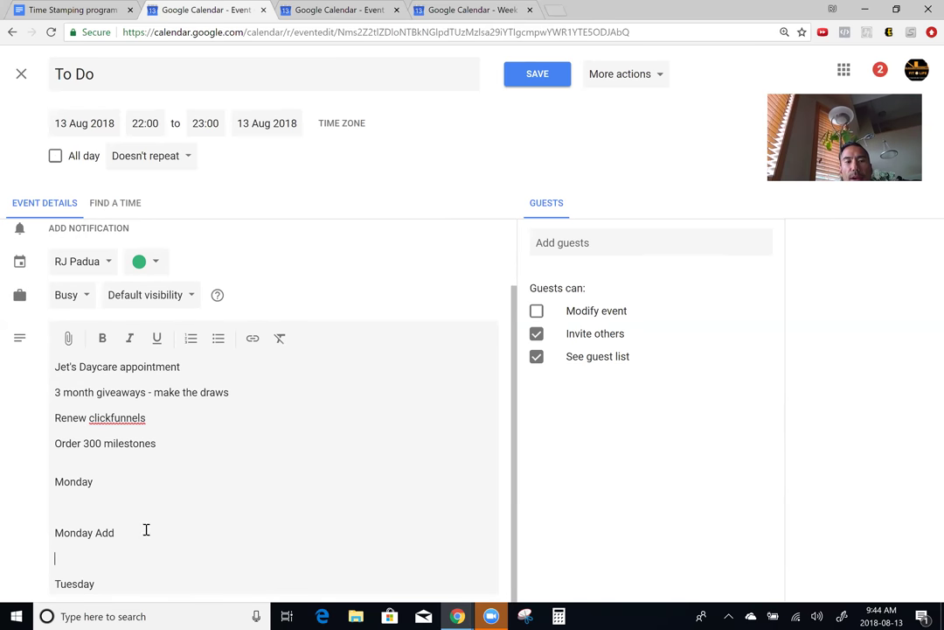
# - Move the task "3 month giveaways - make the draws" under the "Monday" heading and start a new line after it
pyautogui.click(175, 417)
pyautogui.click(249, 394)
pyautogui.keyDown('shift'); pyautogui.click(52, 391); pyautogui.keyUp('shift')
pyautogui.hotkey('ctrl', 'c')
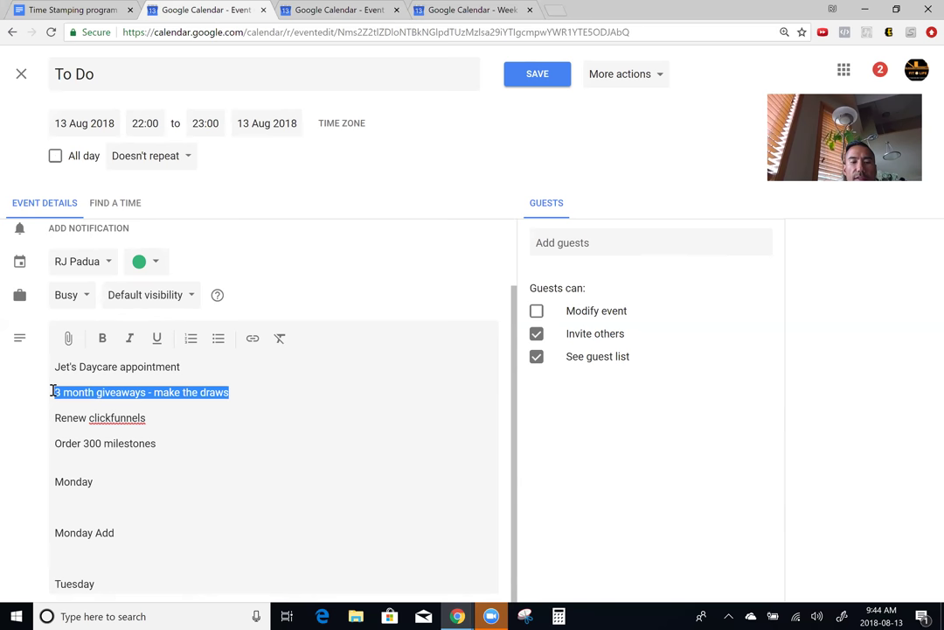
pyautogui.press('BackSpace')
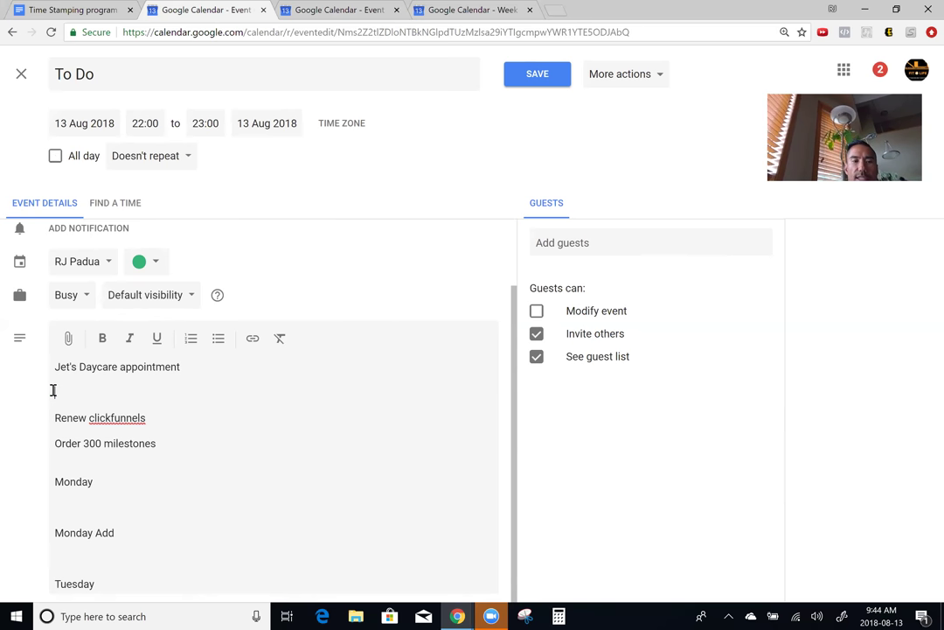
pyautogui.click(95, 501)
pyautogui.hotkey('ctrl', 'v')
pyautogui.press('Return')
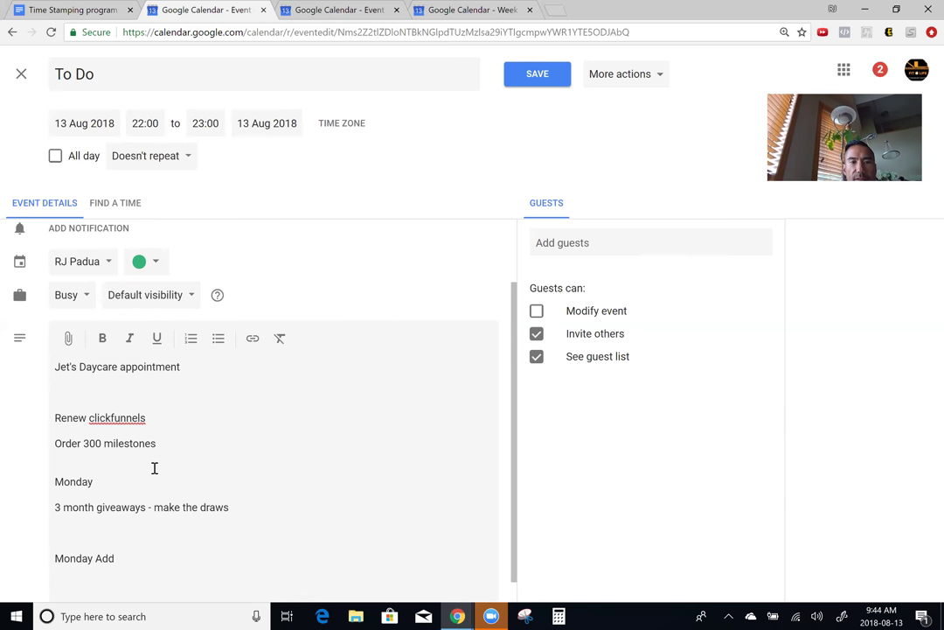
# - Move the task "Renew clickfunnels" to the line below the giveaways task under the "Monday" heading
pyautogui.scroll(1, 154, 467)
pyautogui.scroll(-2, 226, 489)
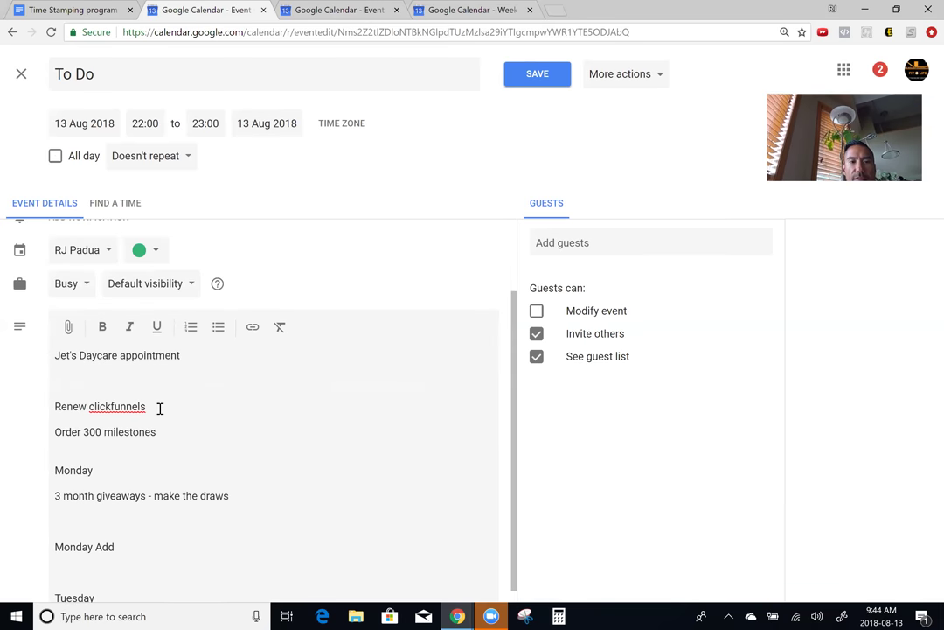
pyautogui.moveTo(160, 407); pyautogui.dragTo(51, 409)
pyautogui.hotkey('ctrl', 'c')
pyautogui.press('BackSpace')
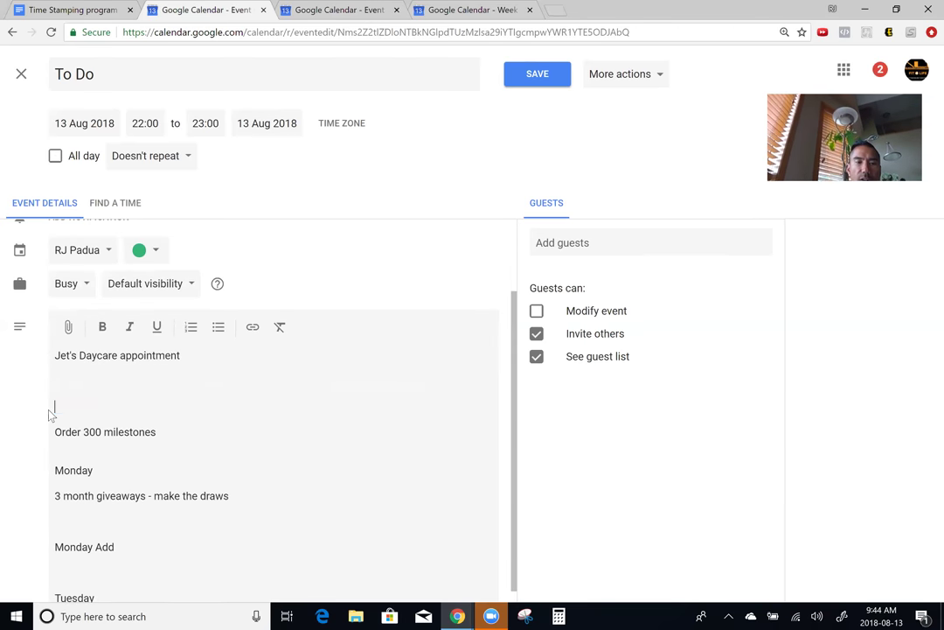
pyautogui.click(69, 520)
pyautogui.hotkey('ctrl', 'v')
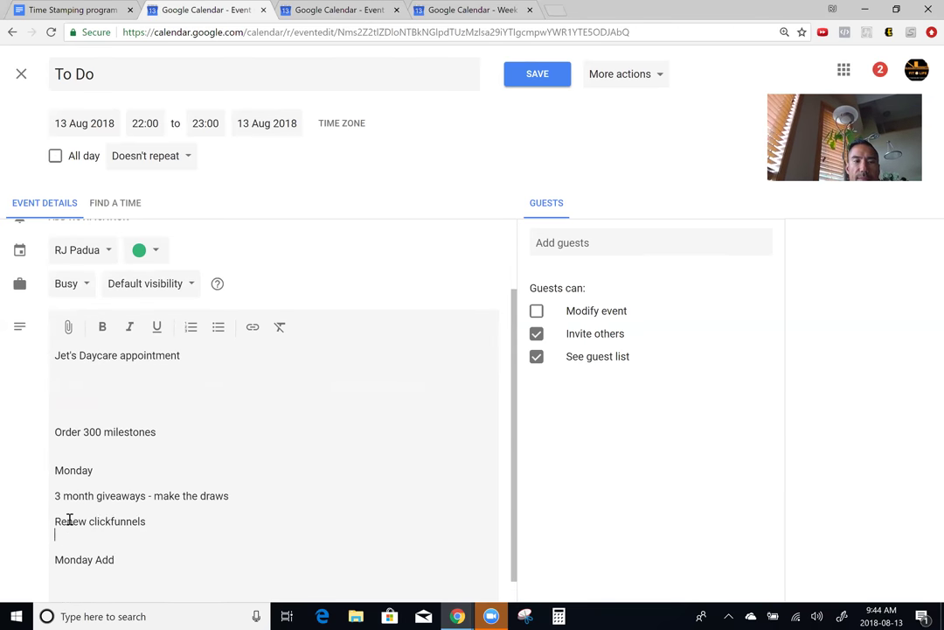
# - Move the child's daycare appointment below "Renew clickfunnels" under "Monday" and add a line break after it
pyautogui.click(182, 356)
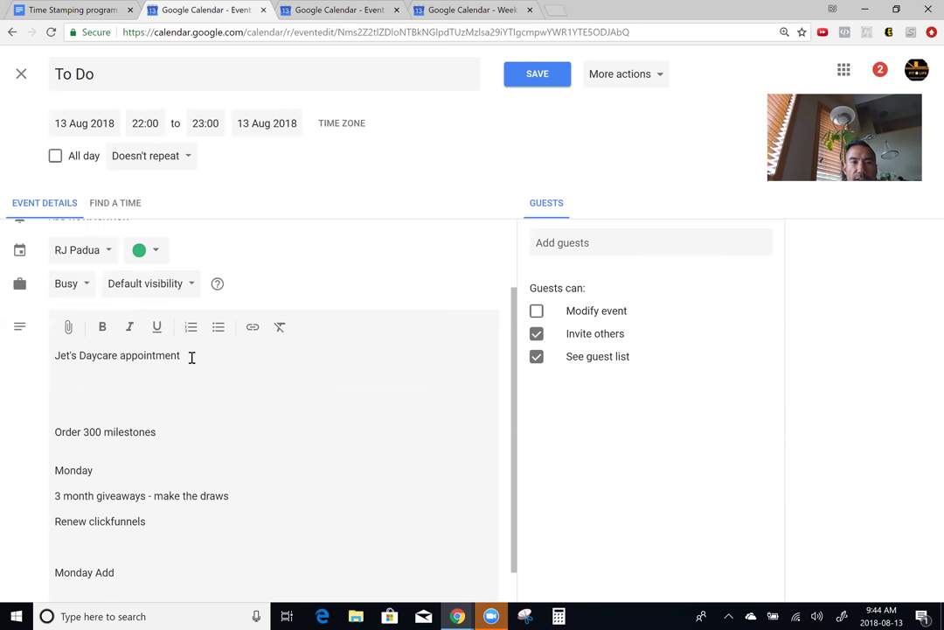
pyautogui.moveTo(191, 355); pyautogui.dragTo(32, 360)
pyautogui.hotkey('ctrl', 'c')
pyautogui.press('BackSpace')
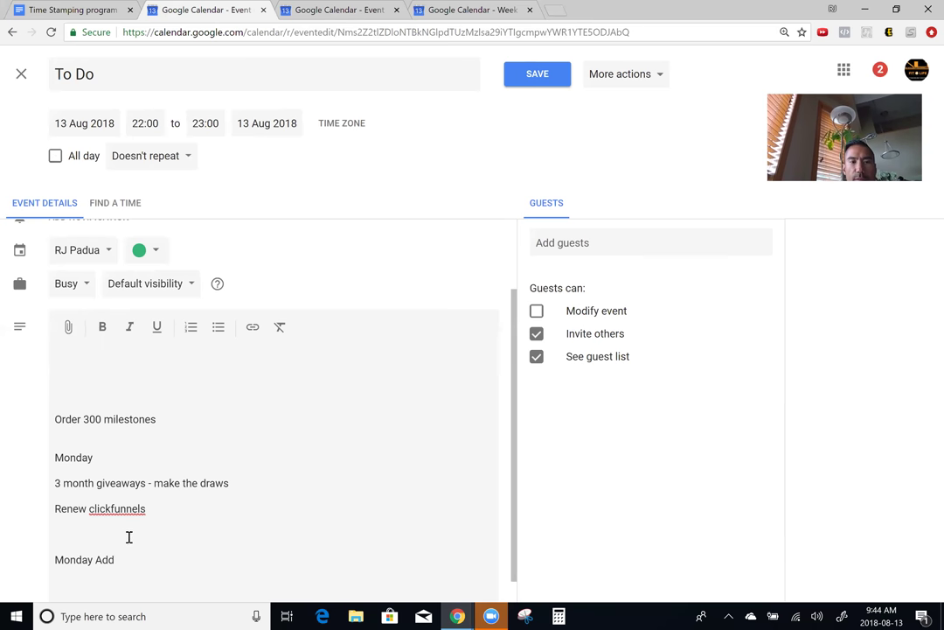
pyautogui.click(93, 534)
pyautogui.hotkey('ctrl', 'v')
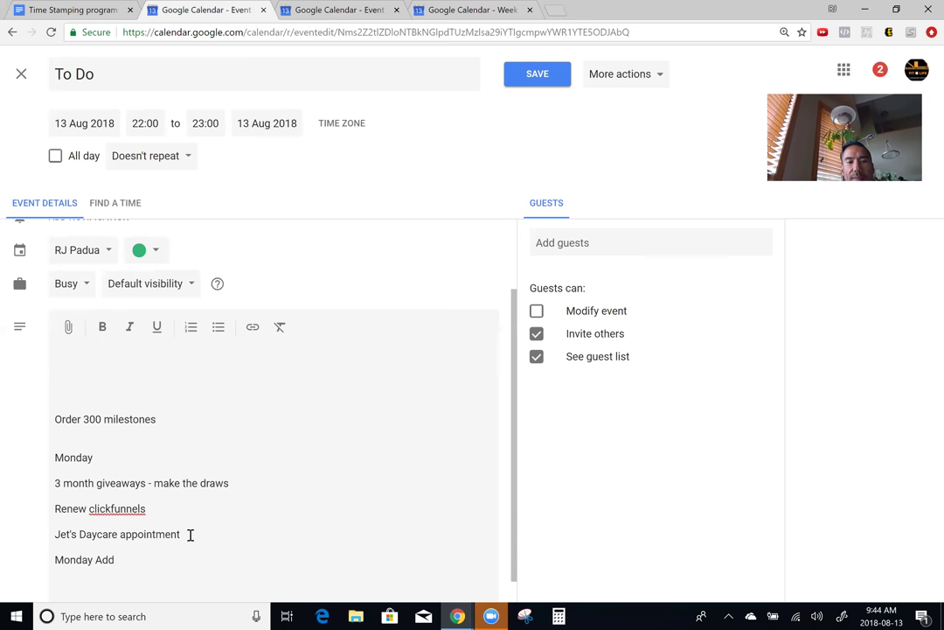
pyautogui.press('Return')
pyautogui.scroll(-1, 190, 534)
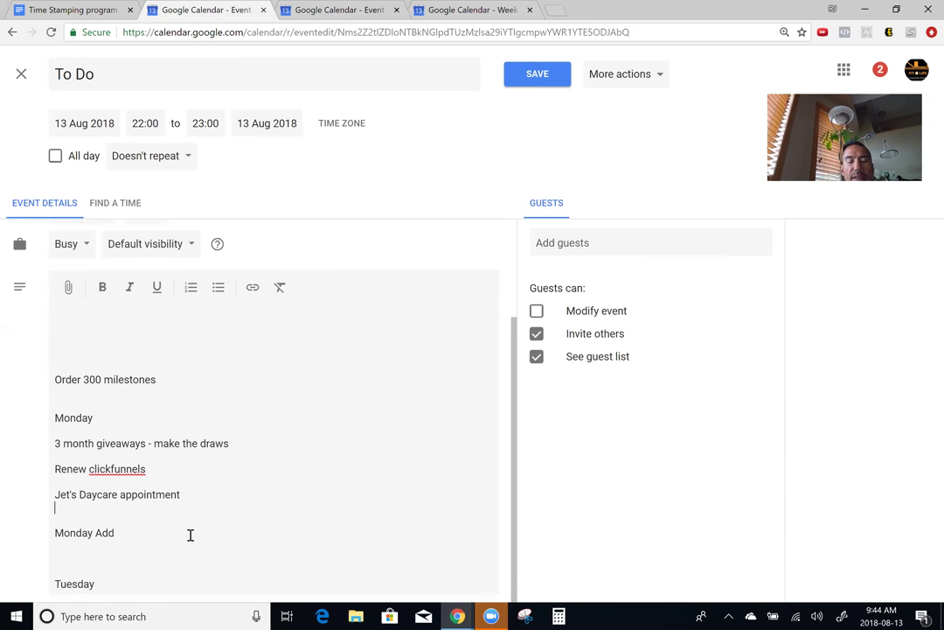
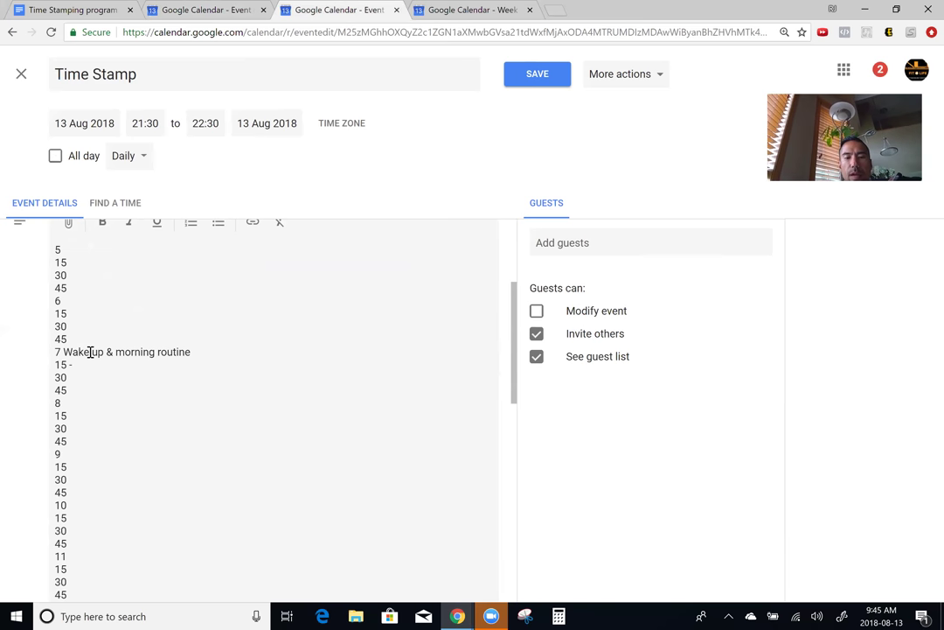
# - In the Time Stamp description, enter "Read 1 chapter of Tribe" for the 7:15 slot and getting the child ready for 7:30
pyautogui.write('Read 1')
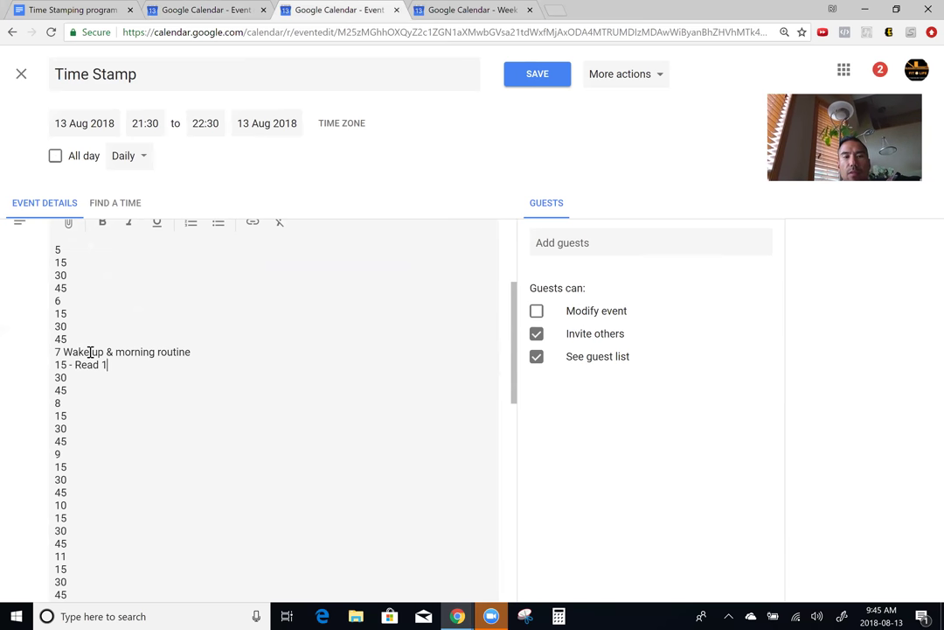
pyautogui.write(' chapter')
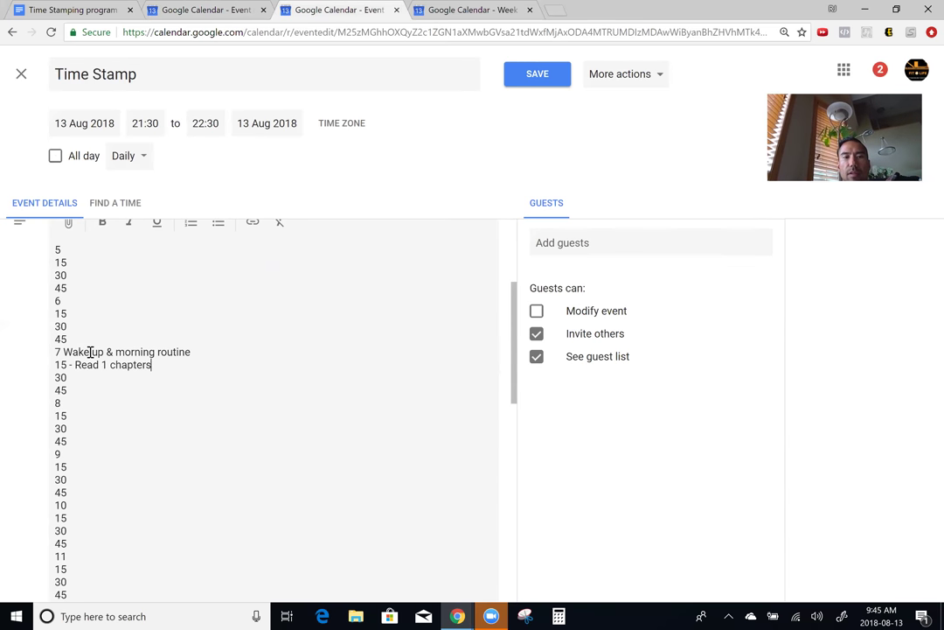
pyautogui.write(' of ')
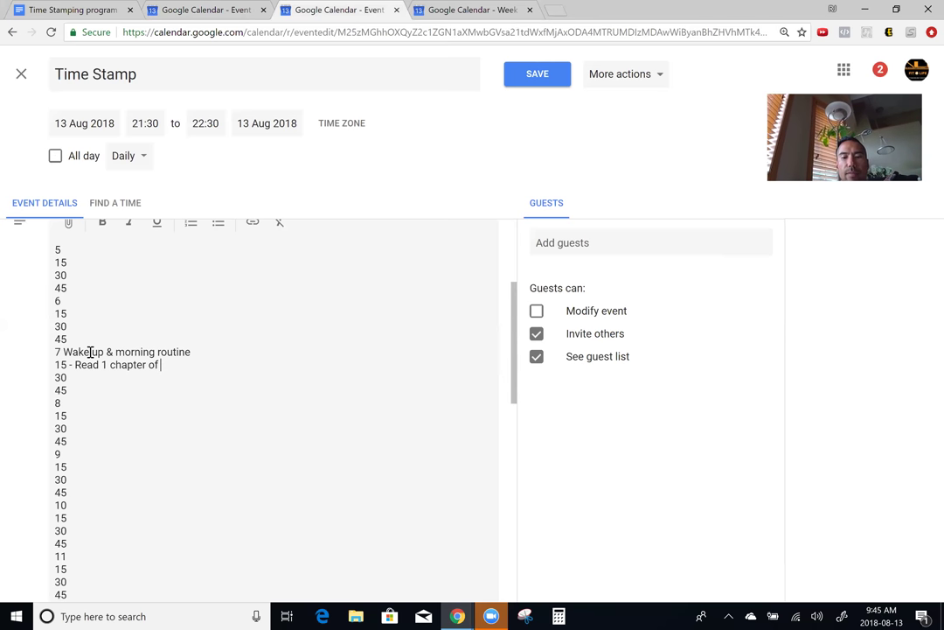
pyautogui.write('Tribe')
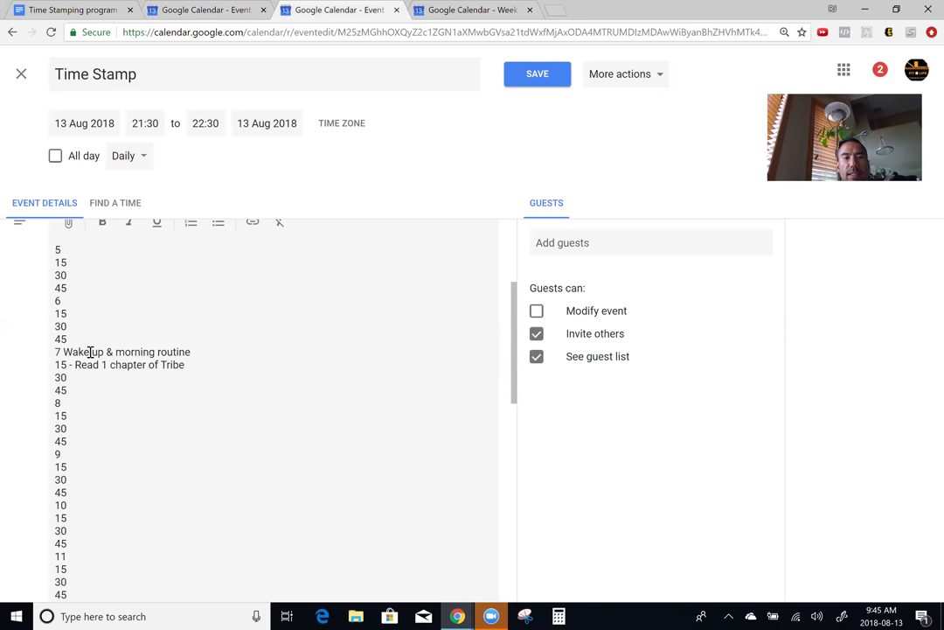
pyautogui.click(113, 379)
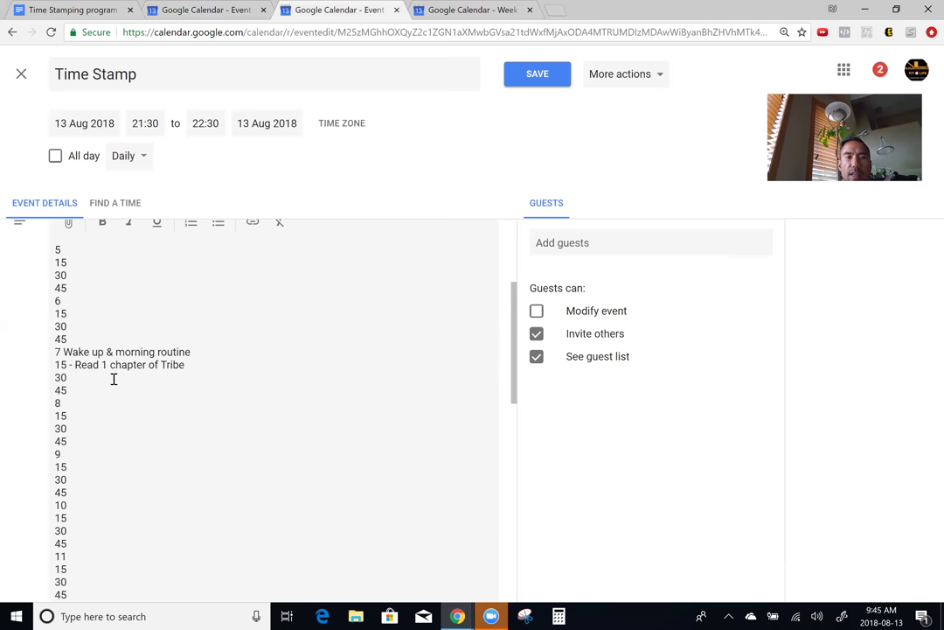
pyautogui.write('- get ')
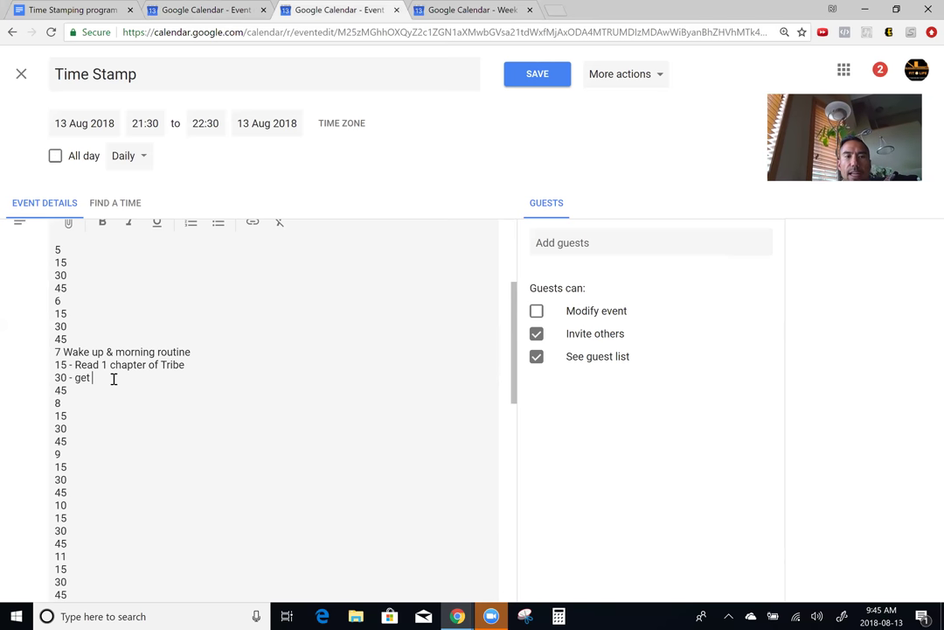
pyautogui.write('Jet Ready')
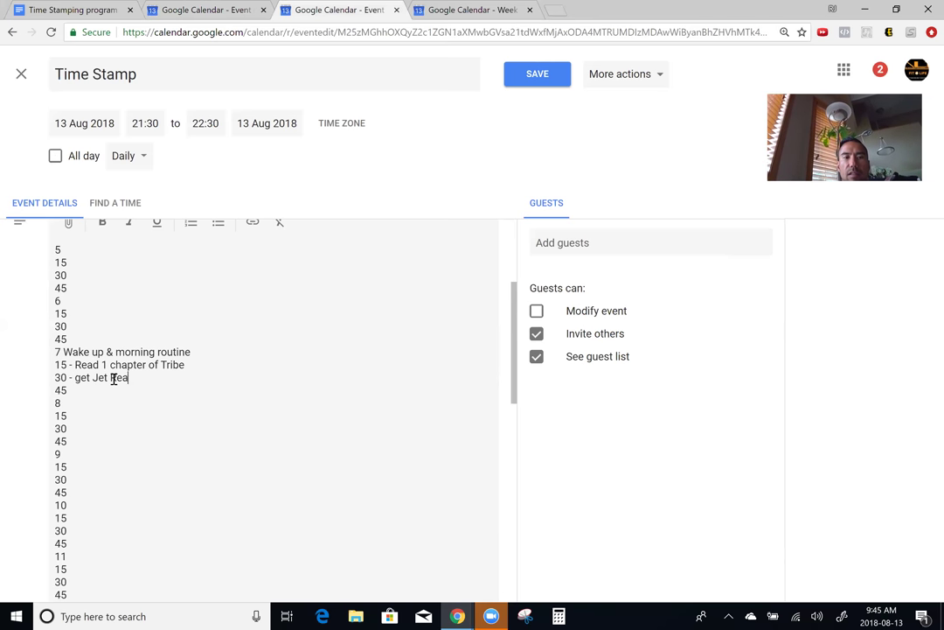
# - Enter "Review To do & time stamp" for the 7:45 slot in the Time Stamp description
pyautogui.click(124, 398)
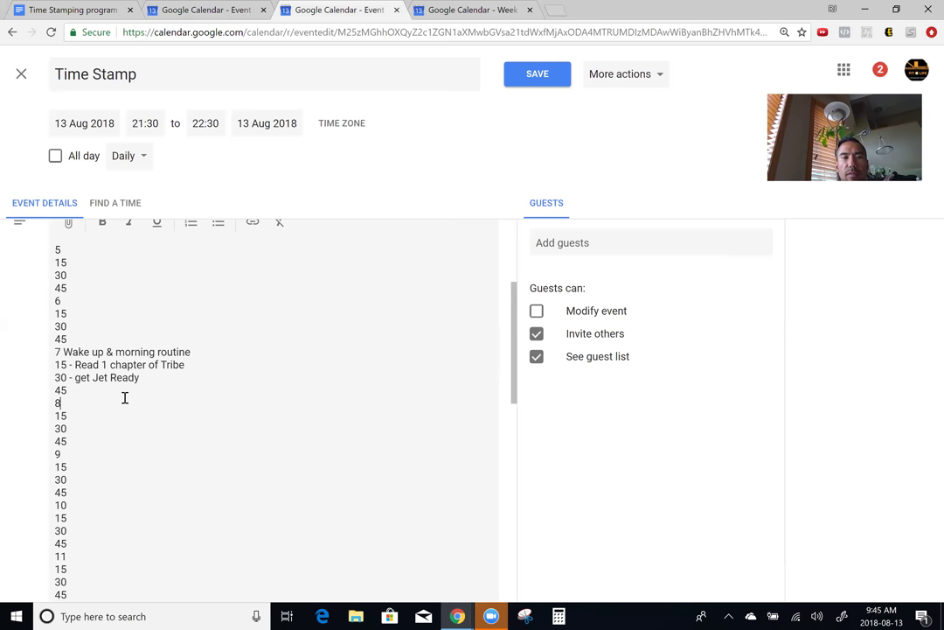
pyautogui.click(144, 390)
pyautogui.write('- Review TOd')
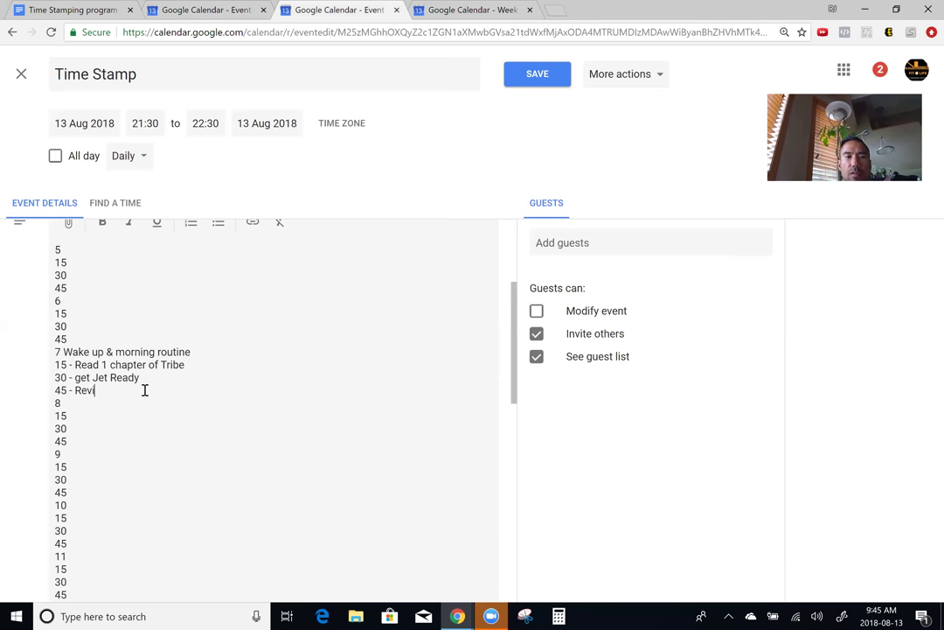
pyautogui.press('BackSpace')
pyautogui.press('BackSpace')
pyautogui.write('o do & time s')
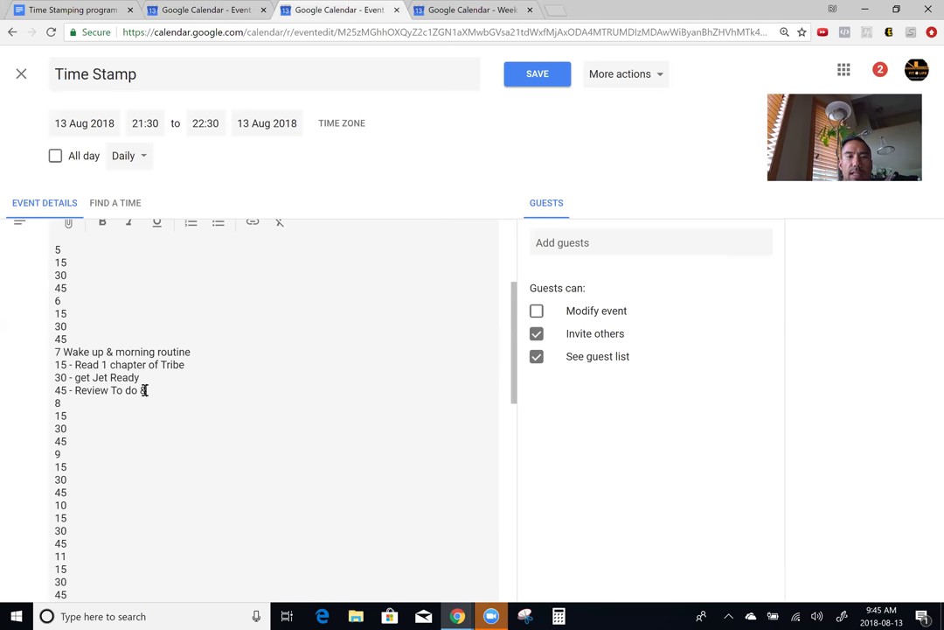
pyautogui.press('BackSpace')
pyautogui.write('stamp')
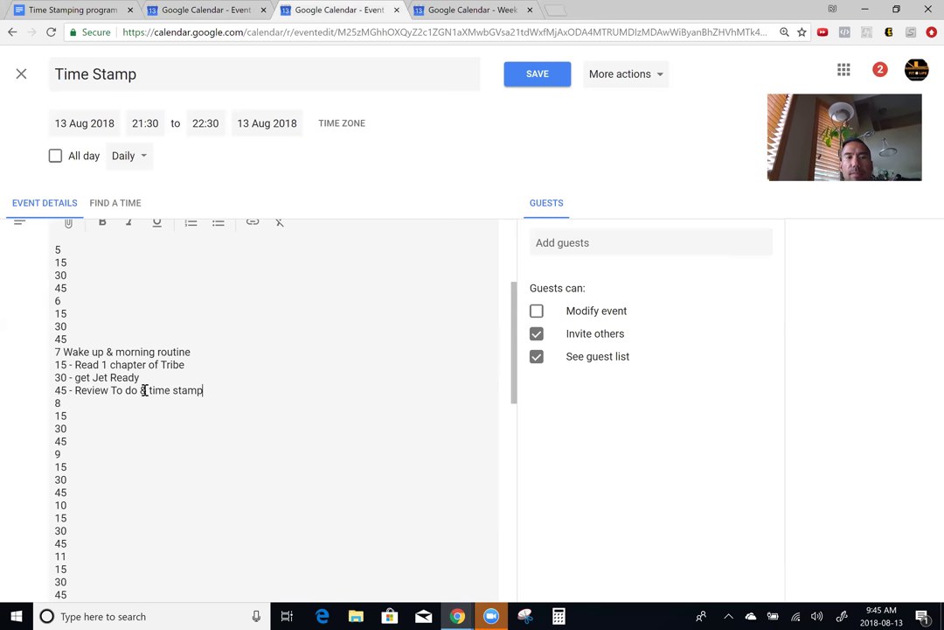
# - Enter "3 month giveaways" for the 8 o'clock slot in the Time Stamp description
pyautogui.click(141, 407)
pyautogui.write('- ')
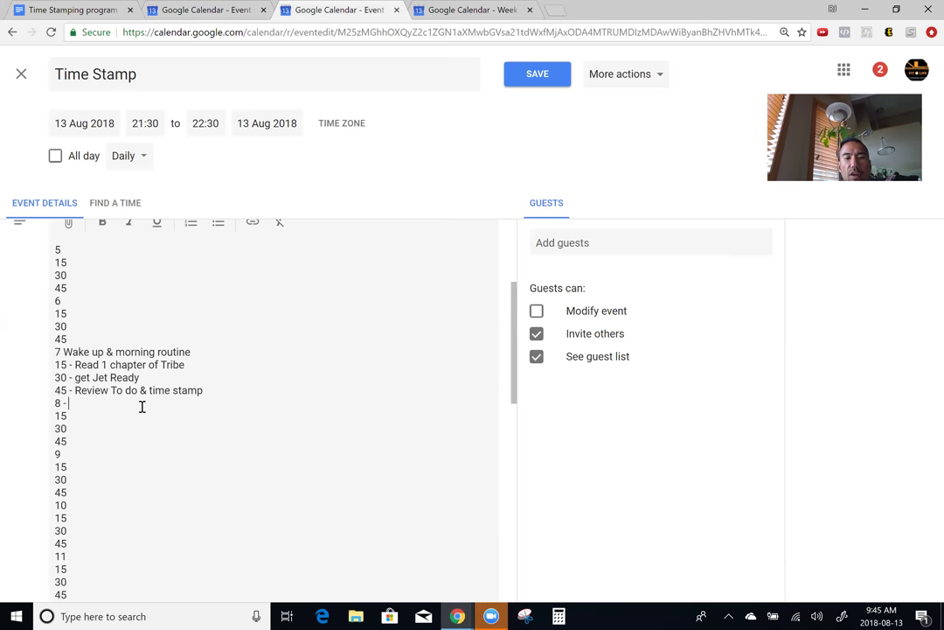
pyautogui.write('3 month giveaways')
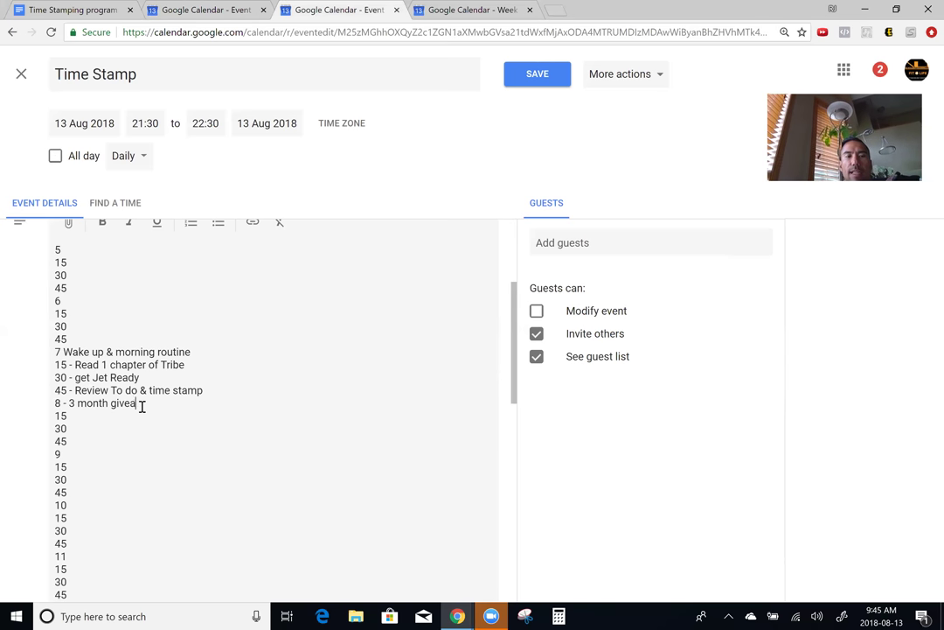
# - Add "(post in all 3 fit fams)" after the 3 month giveaways entry in the 8 o'clock morning slot
pyautogui.write(' (p')
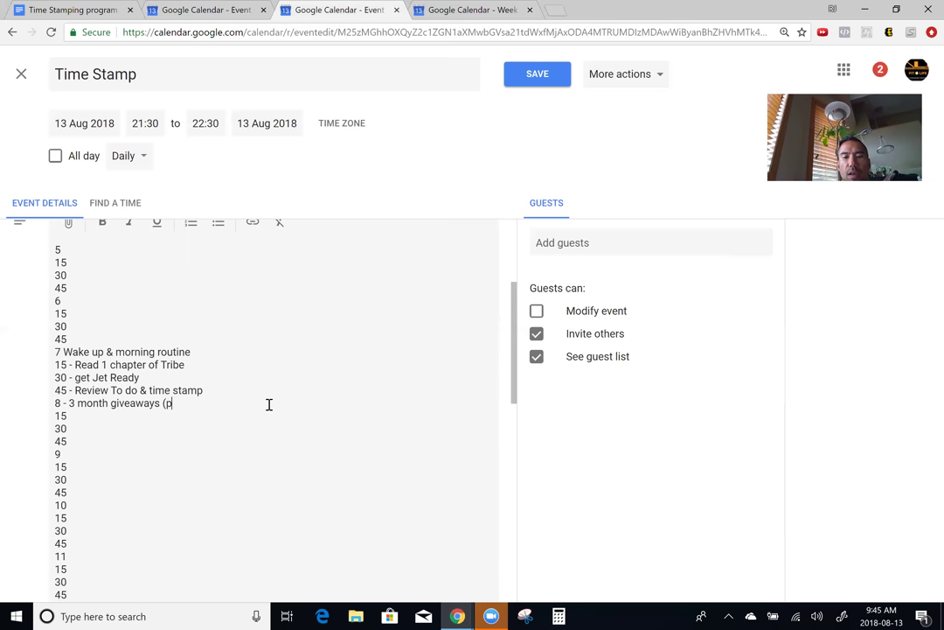
pyautogui.write('ost in all 3')
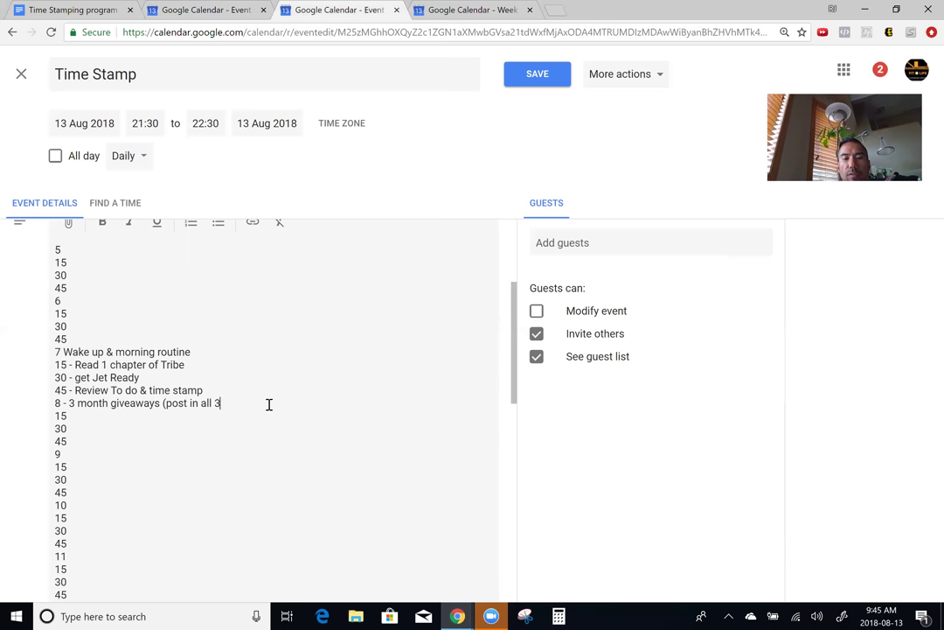
pyautogui.write(' fit fams)')
# - Enter "3 months giveaways" after a dash for the 8:15 morning slot in the Time Stamp description
pyautogui.click(226, 415)
pyautogui.write('- ')
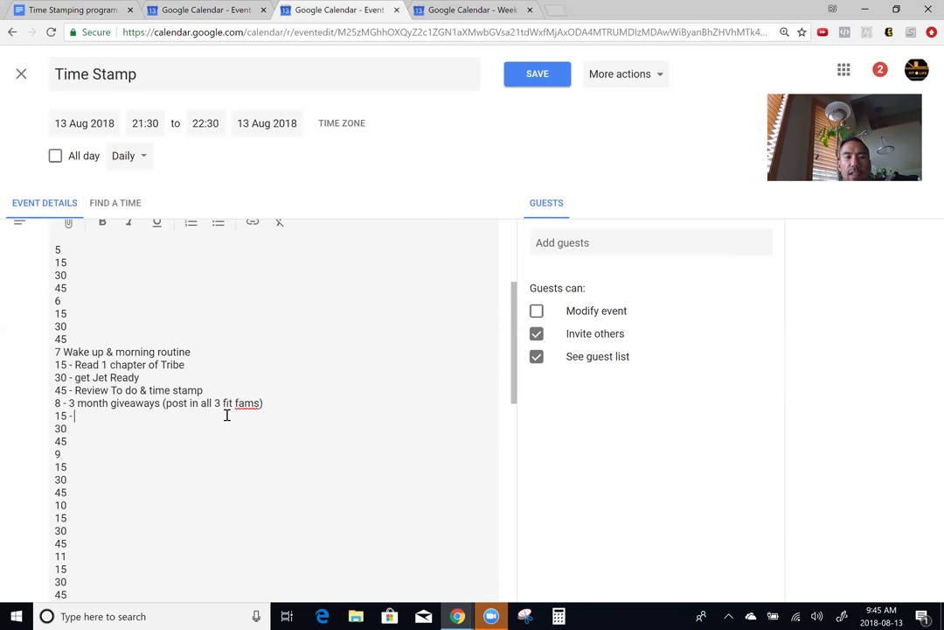
pyautogui.write('3 months gi')
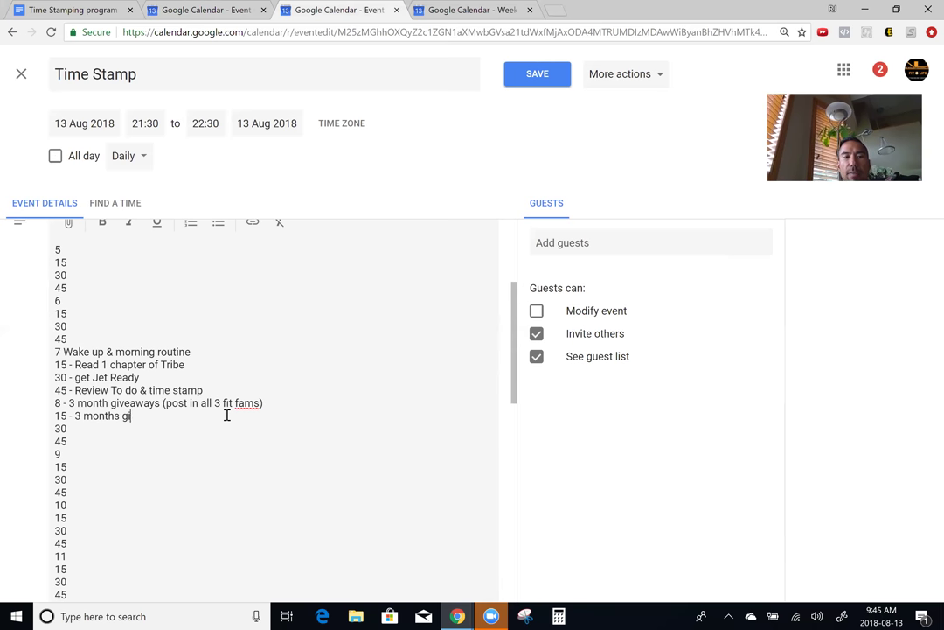
pyautogui.write('veaways')
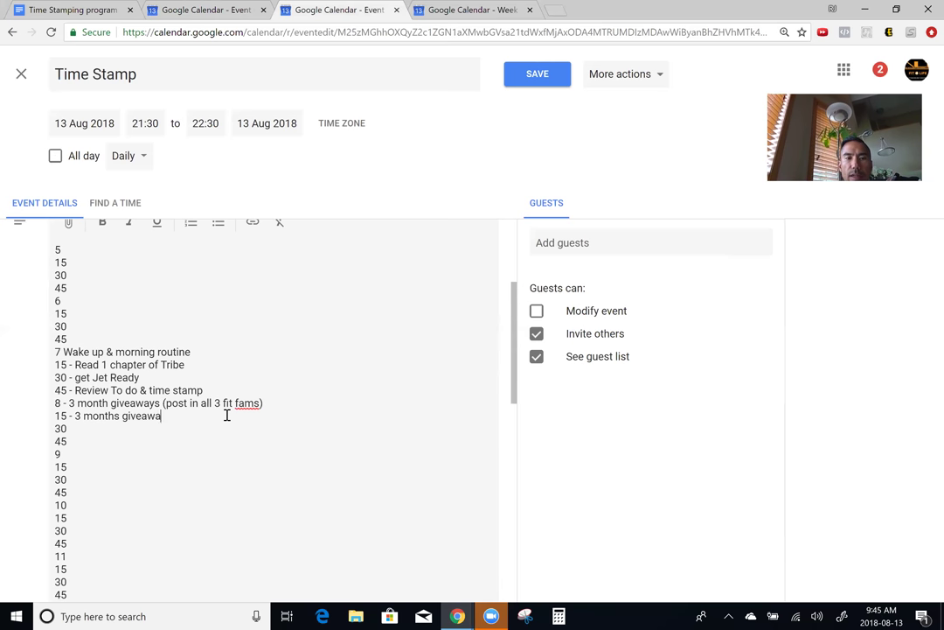
# - Enter "Small break" after a dash for the 8:30 morning slot in the Time Stamp description
pyautogui.click(146, 426)
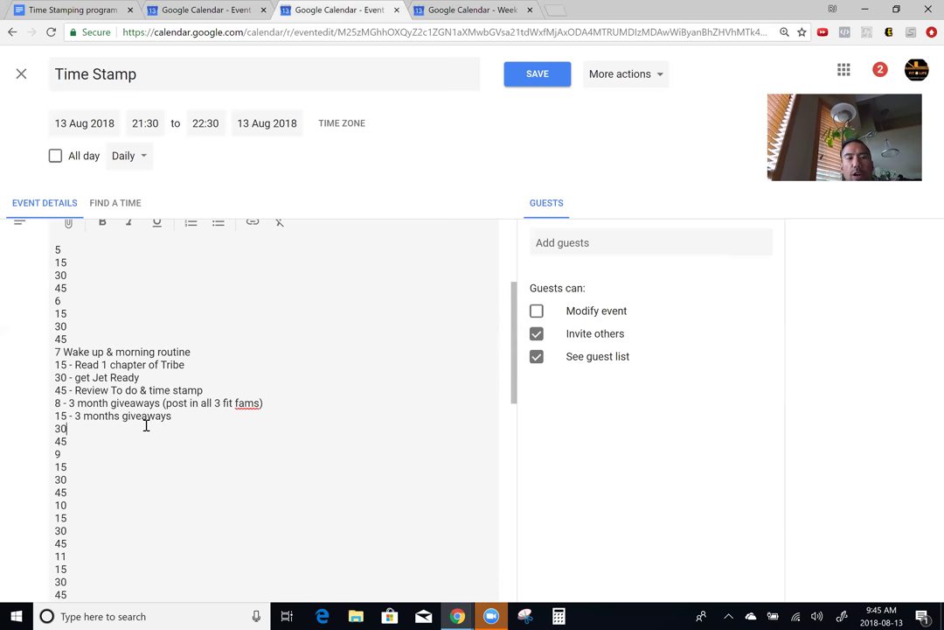
pyautogui.write('- ')
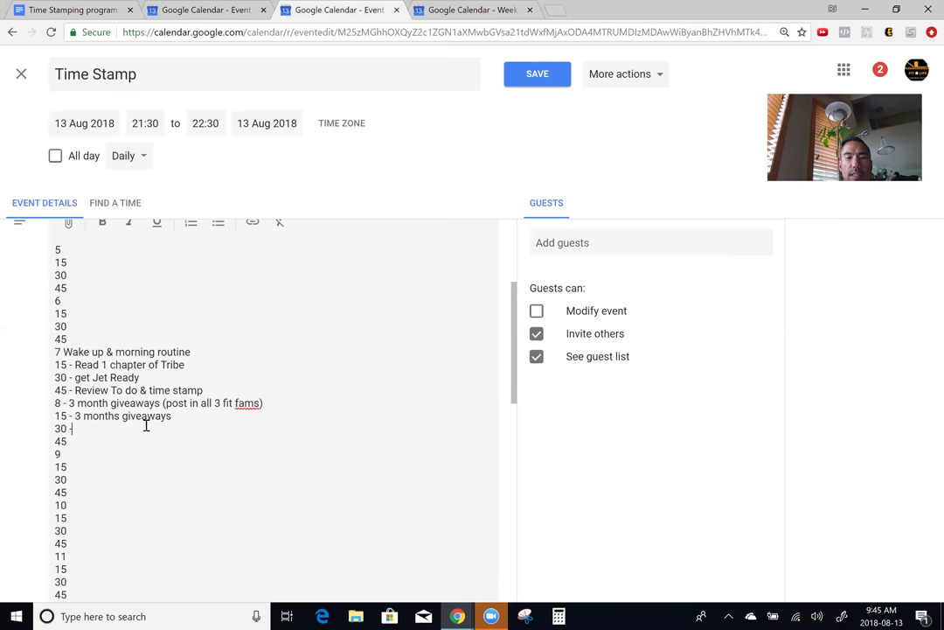
pyautogui.write('Small ber')
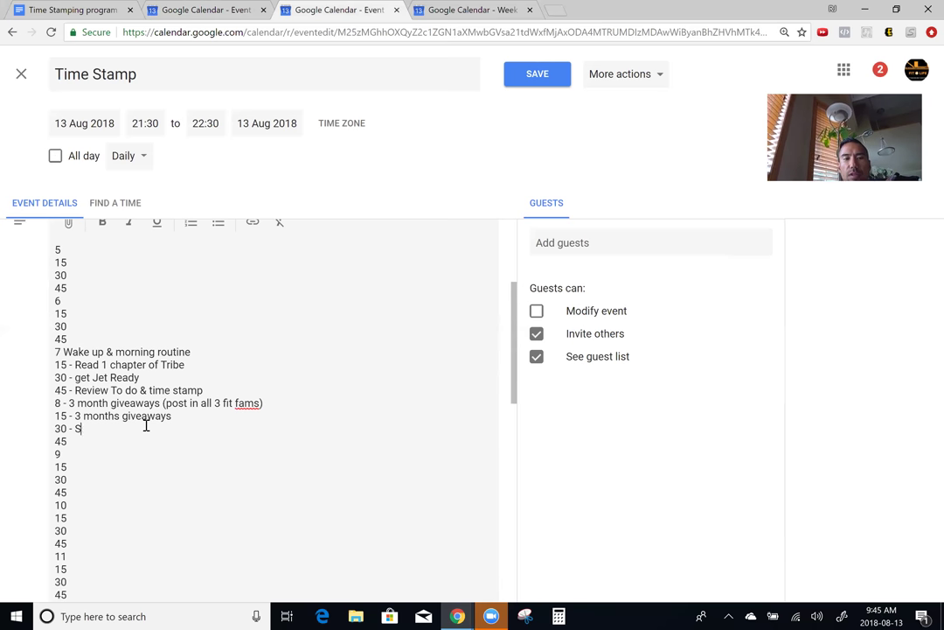
pyautogui.press('BackSpace')
pyautogui.press('BackSpace')
pyautogui.write('reak')
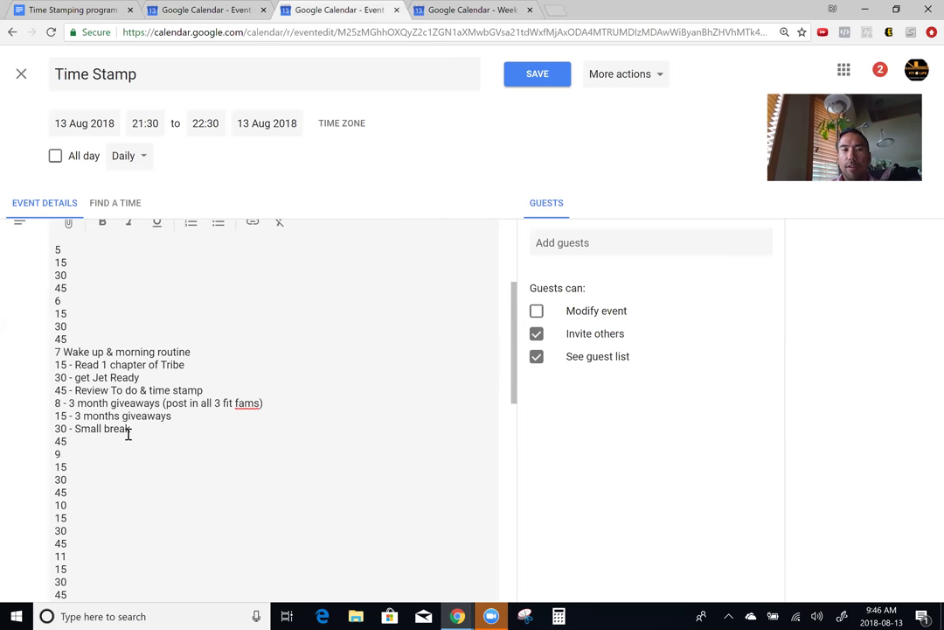
# - Check the Monday tasks in the To Do event and enter "Renew clickfunnels" for the Time Stamp's 8:45 morning slot
pyautogui.scroll(-3, 129, 432)
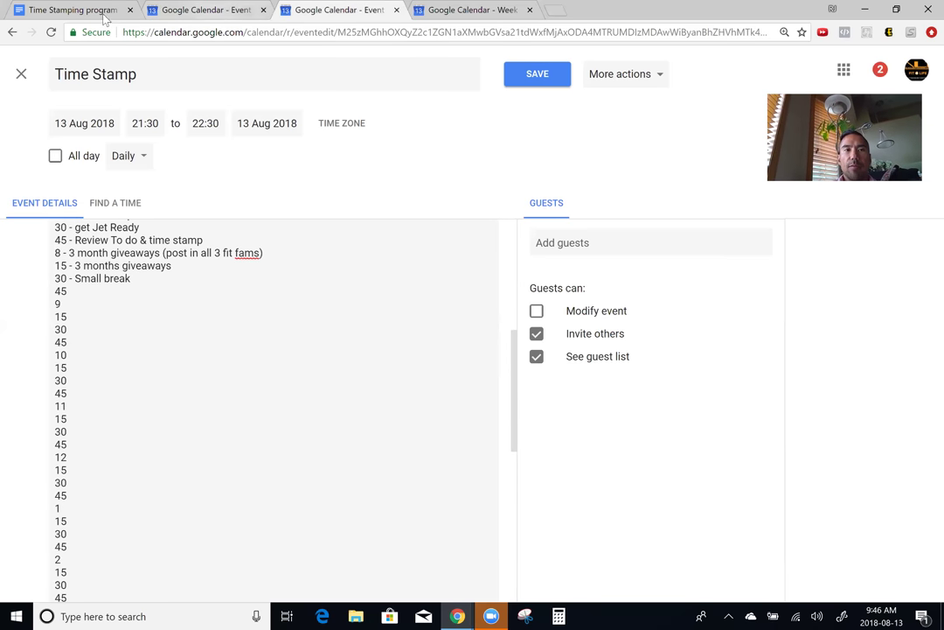
pyautogui.click(227, 14)
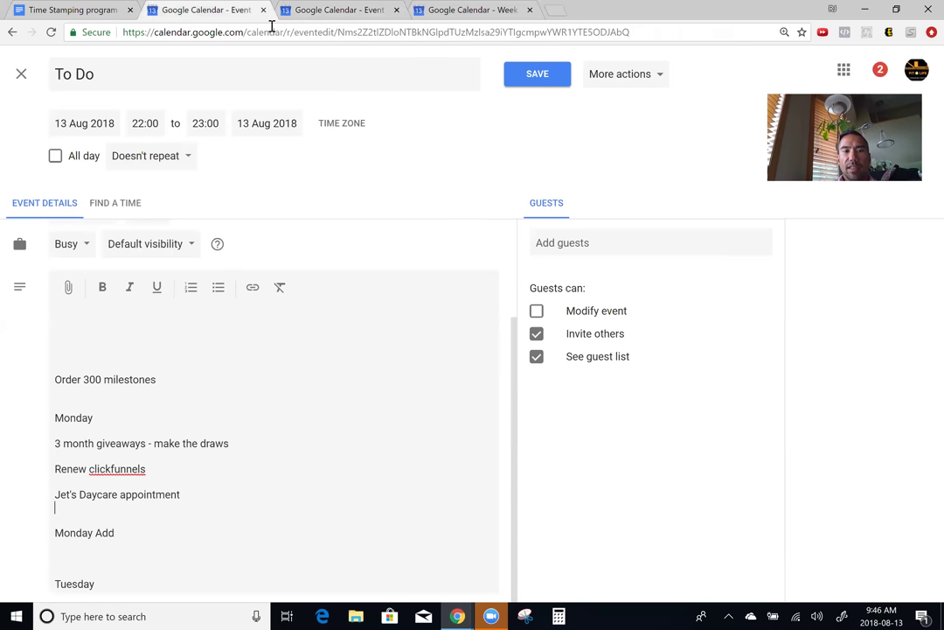
pyautogui.click(320, 12)
pyautogui.click(115, 289)
pyautogui.write('- Renew clickfunnels 9 15 30 45 10 15 30 45 11 15 30 45 12 15 30 45')
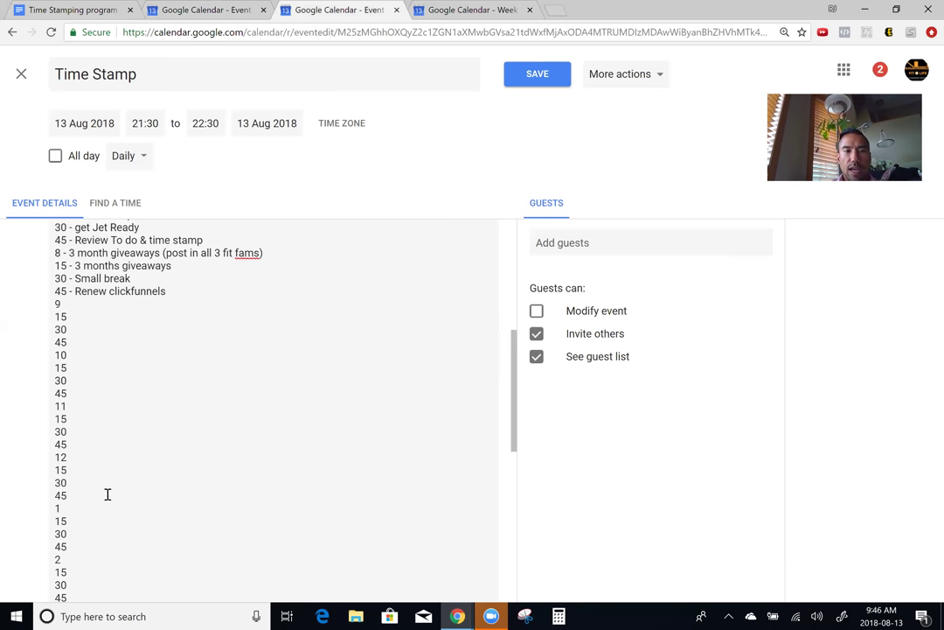
# - Enter the child's daycare appointment with its address in parentheses for the 1 o'clock afternoon slot
pyautogui.write(" -  1 - Jet's da")
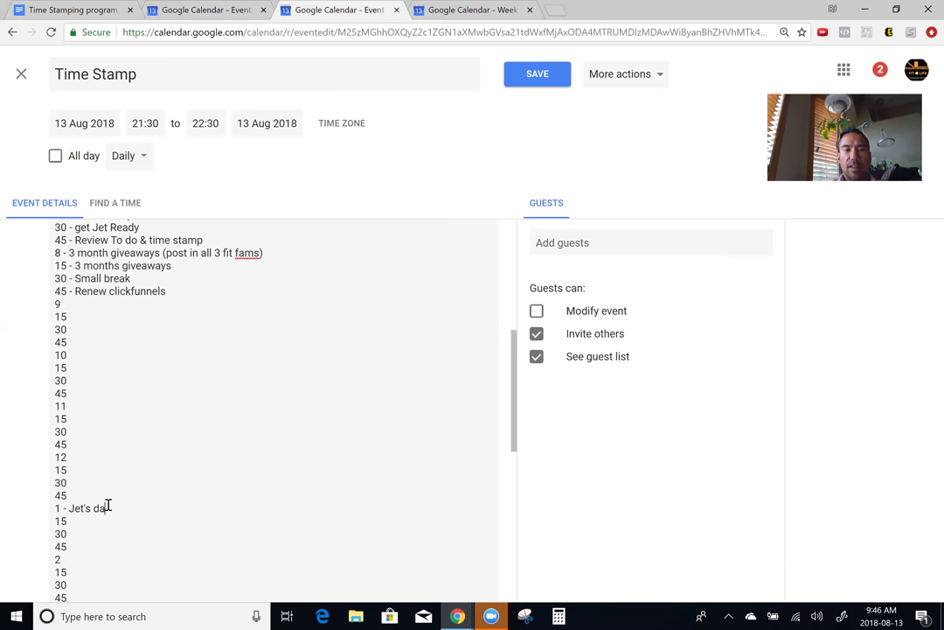
pyautogui.write('ycare app')
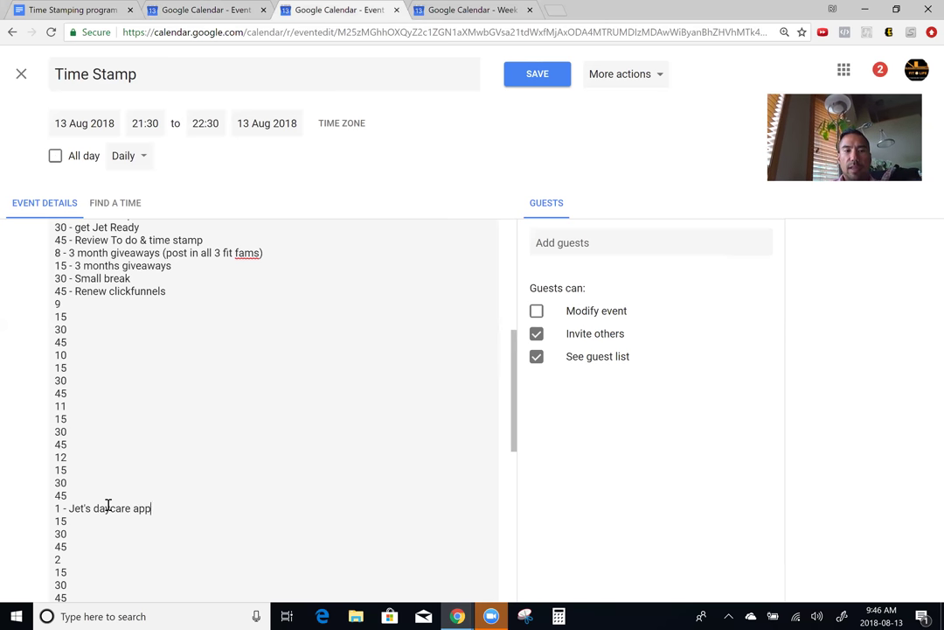
pyautogui.write('ointment (12')
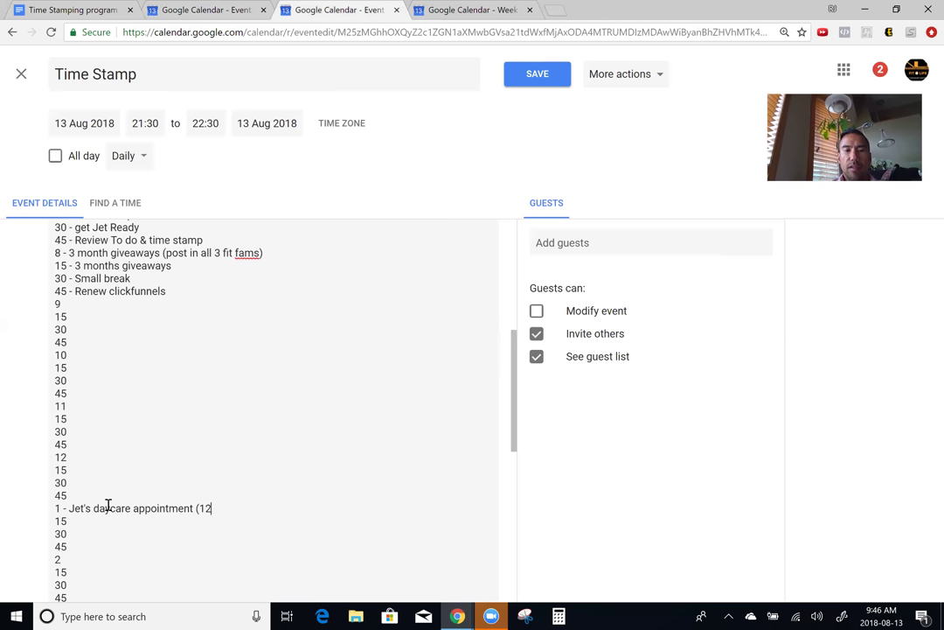
pyautogui.write('3 whoville')
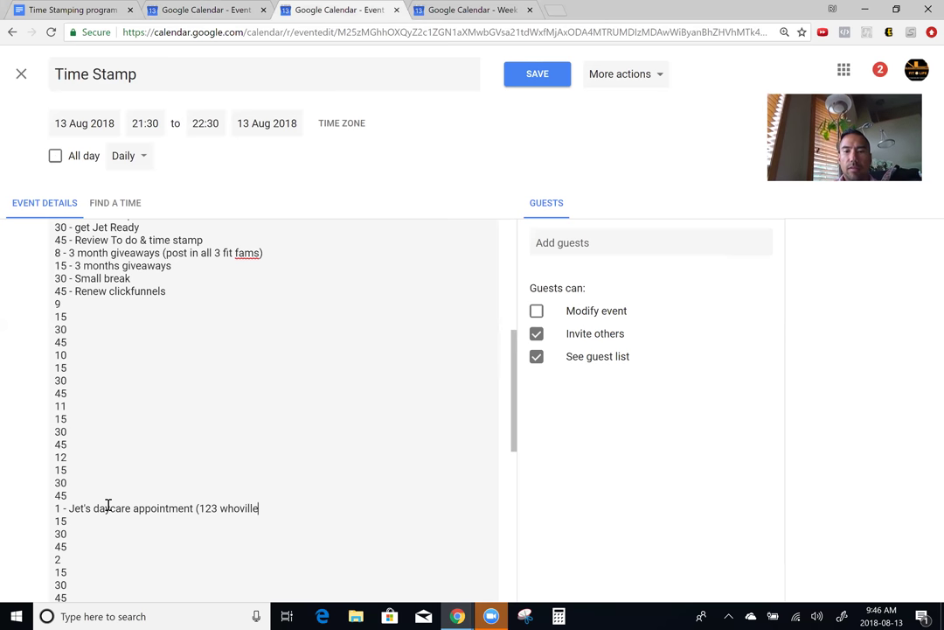
pyautogui.write(')')
# - Enter "Drive to appointment" after a dash for the 12:45 slot in the Time Stamp description
pyautogui.click(137, 496)
pyautogui.write('- Drive to ')
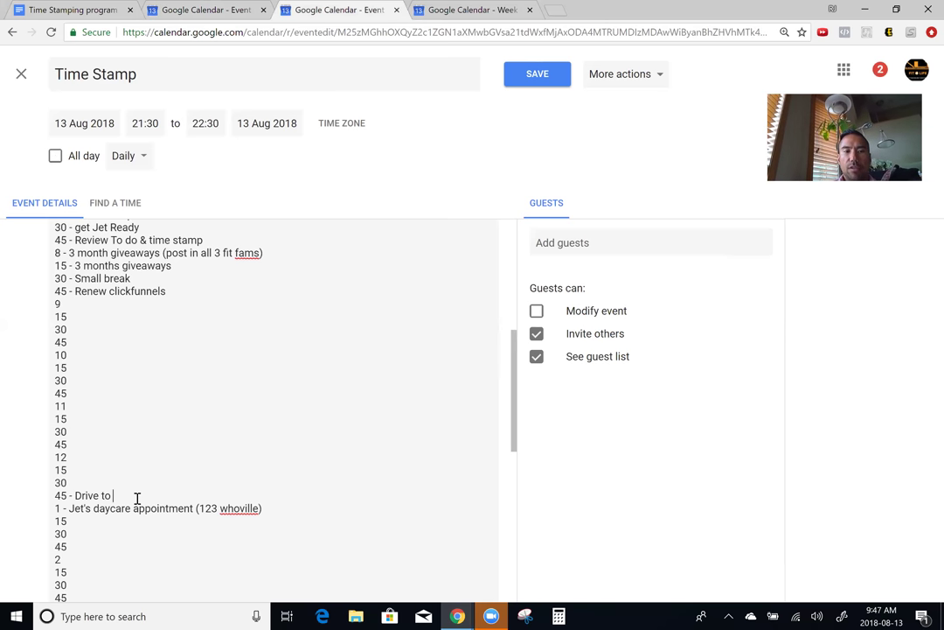
pyautogui.write('appointment')
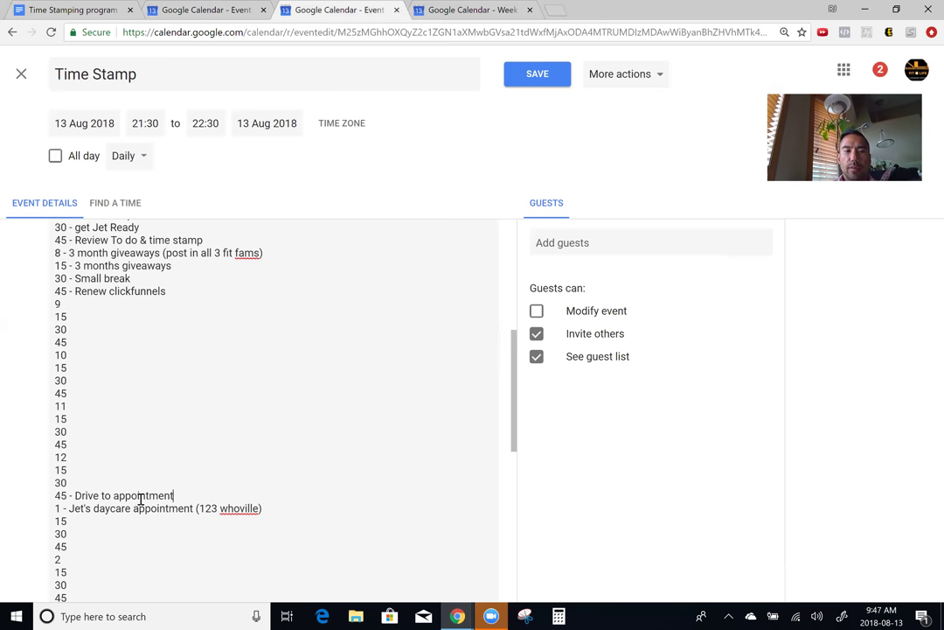
pyautogui.click(132, 523)
pyautogui.write('- D')
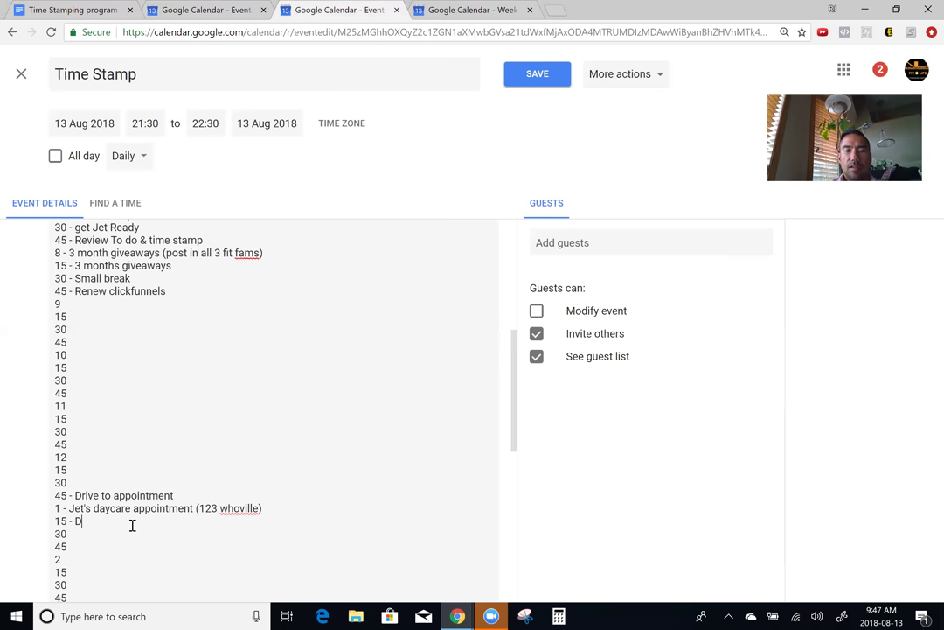
pyautogui.write('rive to Tuxedo')
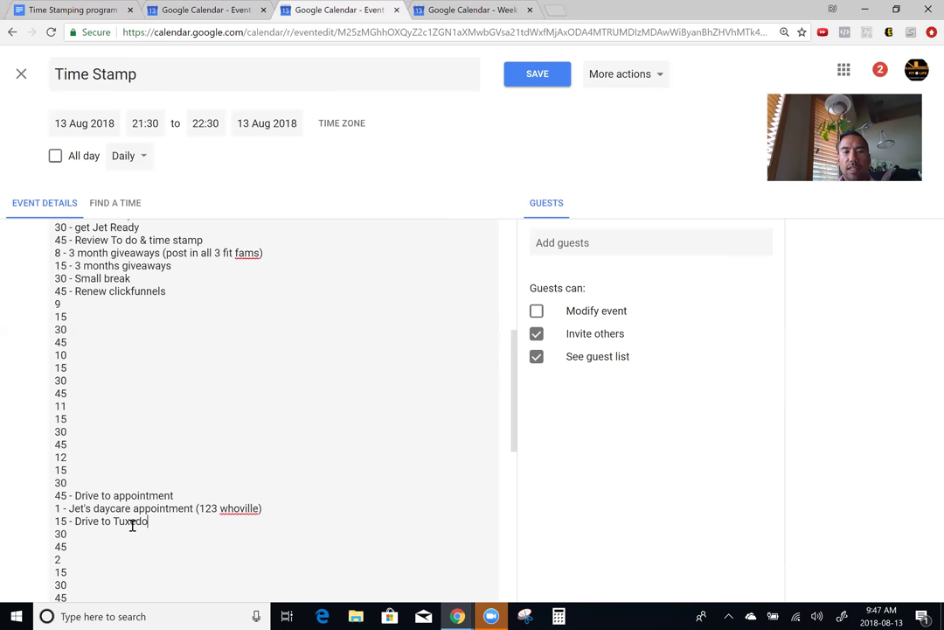
pyautogui.press('BackSpace')
pyautogui.press('BackSpace')
pyautogui.press('BackSpace')
pyautogui.press('BackSpace')
pyautogui.press('BackSpace')
pyautogui.press('BackSpace')
pyautogui.press('BackSpace')
pyautogui.press('BackSpace')
pyautogui.press('BackSpace')
pyautogui.press('BackSpace')
pyautogui.press('BackSpace')
pyautogui.press('BackSpace')
pyautogui.press('BackSpace')
pyautogui.press('BackSpace')
pyautogui.press('BackSpace')
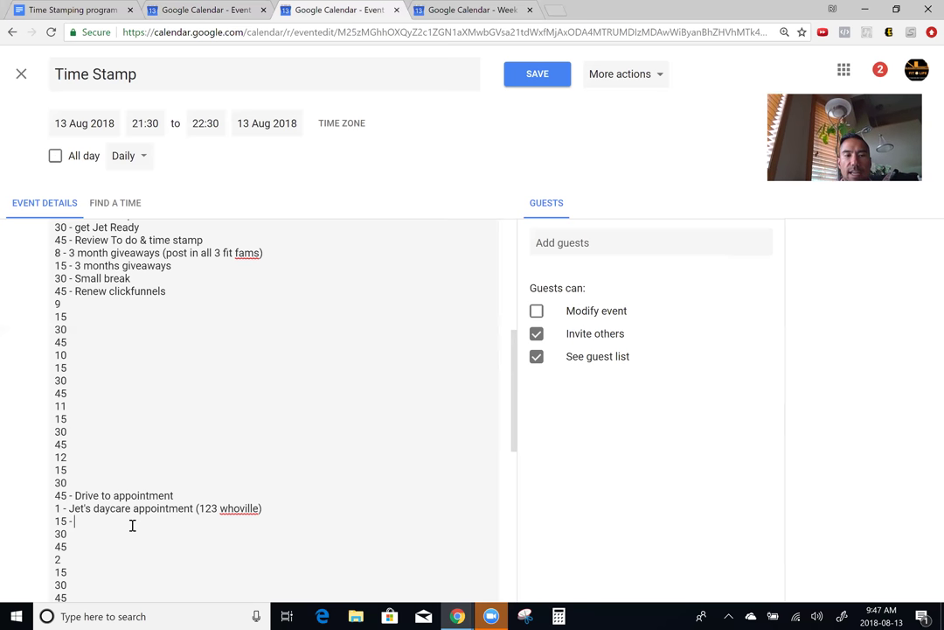
# - Enter "Appointment" for the 1:15 afternoon slot and "Drive to Tuxedo" for the 1:30 slot
pyautogui.write('Appointment')
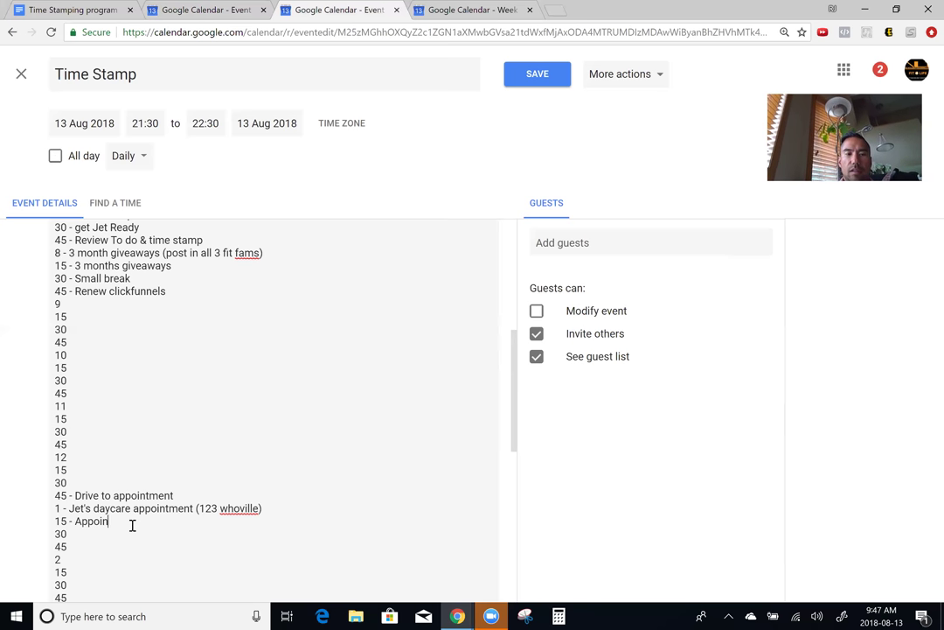
pyautogui.click(131, 531)
pyautogui.write('-')
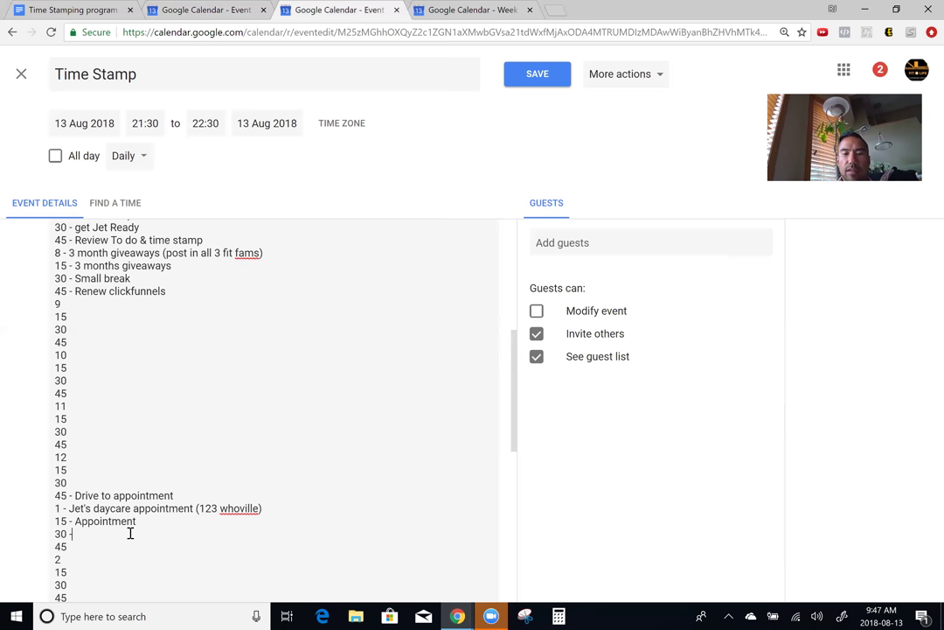
pyautogui.write(' Drive to Tuxedo')
# - Enter "Football" for the 7 o'clock evening slot in the Time Stamp description
pyautogui.scroll(-2, 130, 532)
pyautogui.scroll(-3, 130, 532)
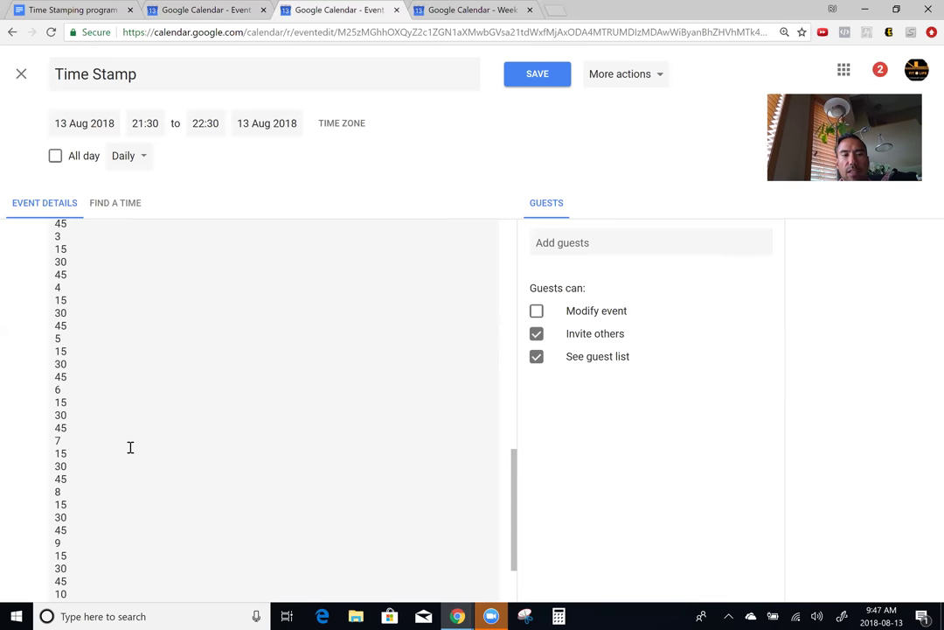
pyautogui.click(137, 448)
pyautogui.click(140, 439)
pyautogui.write('Football')
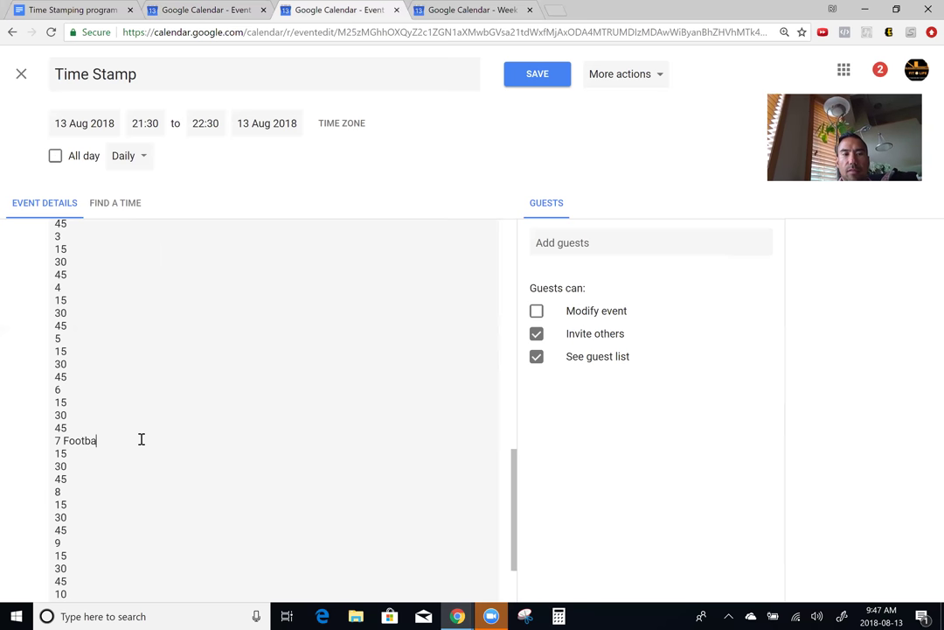
# - Enter "Drive to football" for both the 6:45 and the 6:30 evening slots
pyautogui.click(124, 426)
pyautogui.write('D')
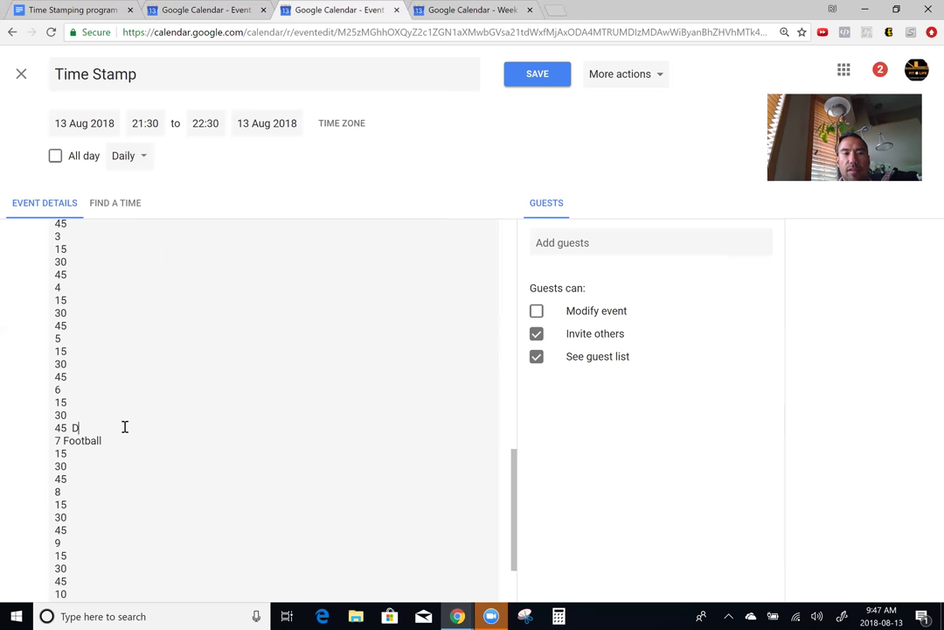
pyautogui.write('rive to football')
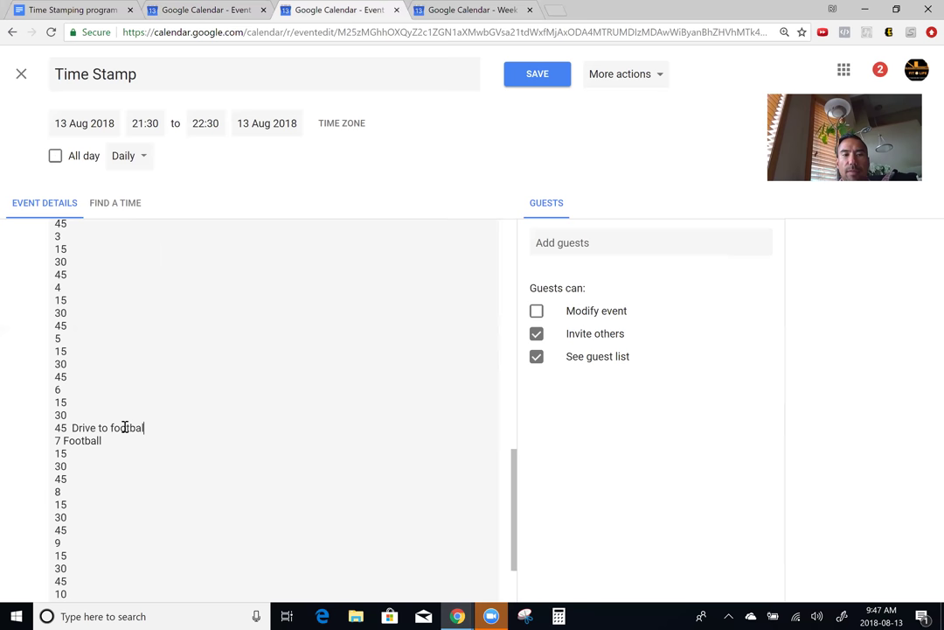
pyautogui.click(133, 417)
pyautogui.write('Drive')
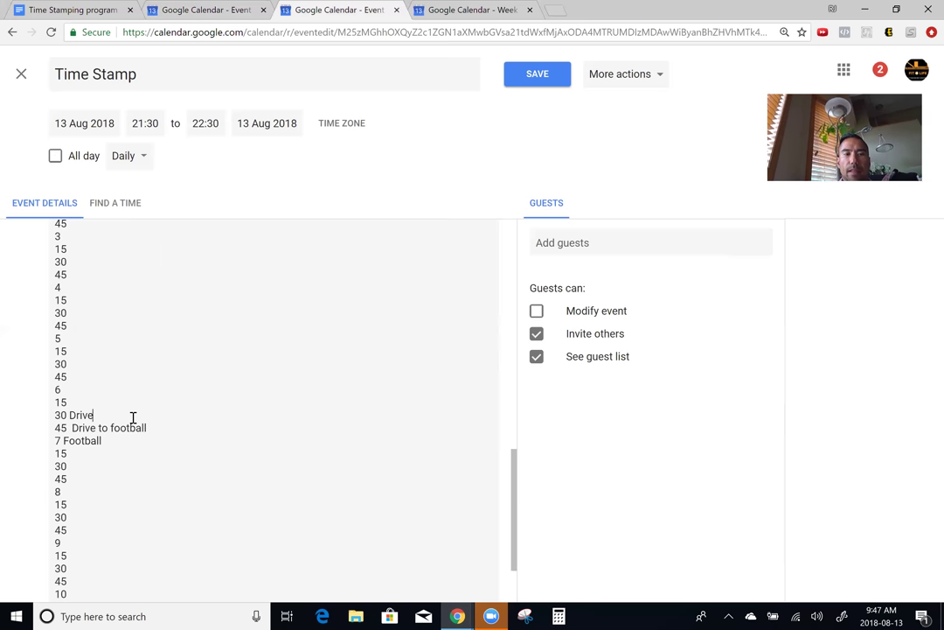
pyautogui.write(' to football')
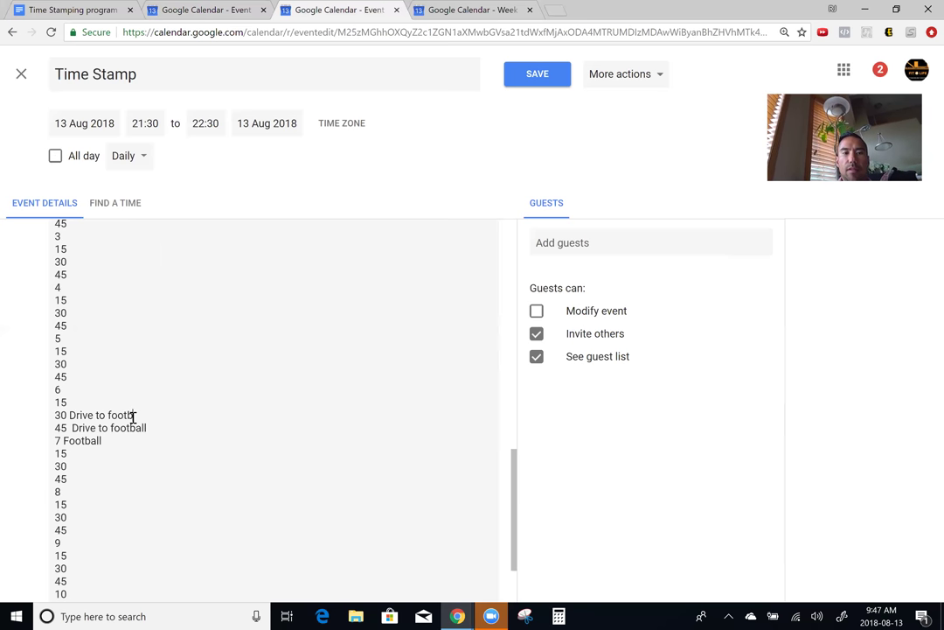
# - Copy "Football" into each evening slot from 7:15 through 8:15 and enter "Drive home" for the 8:30 slot
pyautogui.click(118, 455)
pyautogui.moveTo(102, 441); pyautogui.dragTo(63, 442)
pyautogui.hotkey('ctrl', 'c')
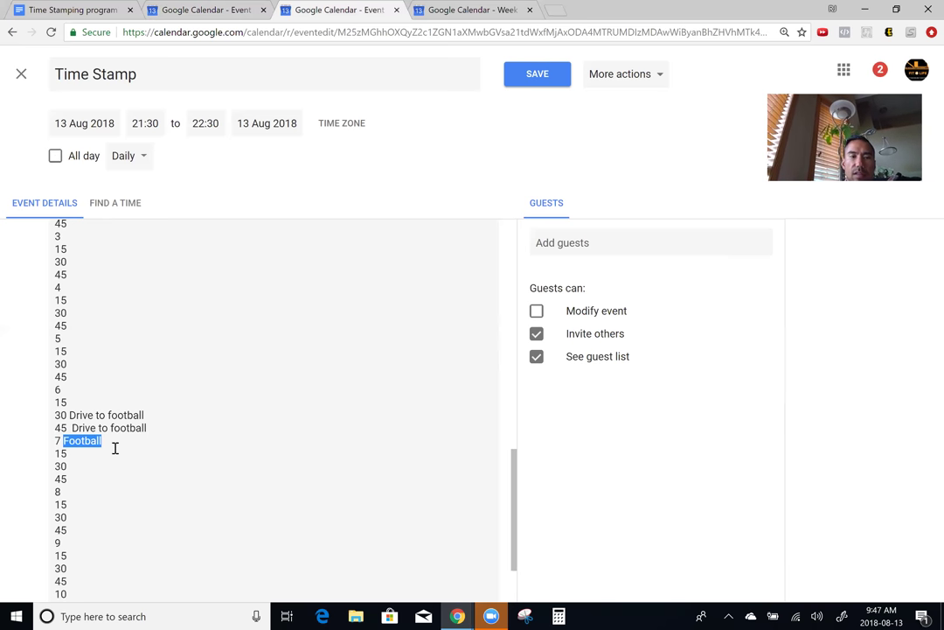
pyautogui.click(117, 452)
pyautogui.hotkey('ctrl', 'v')
pyautogui.click(113, 470)
pyautogui.hotkey('ctrl', 'v')
pyautogui.click(112, 478)
pyautogui.hotkey('ctrl', 'v')
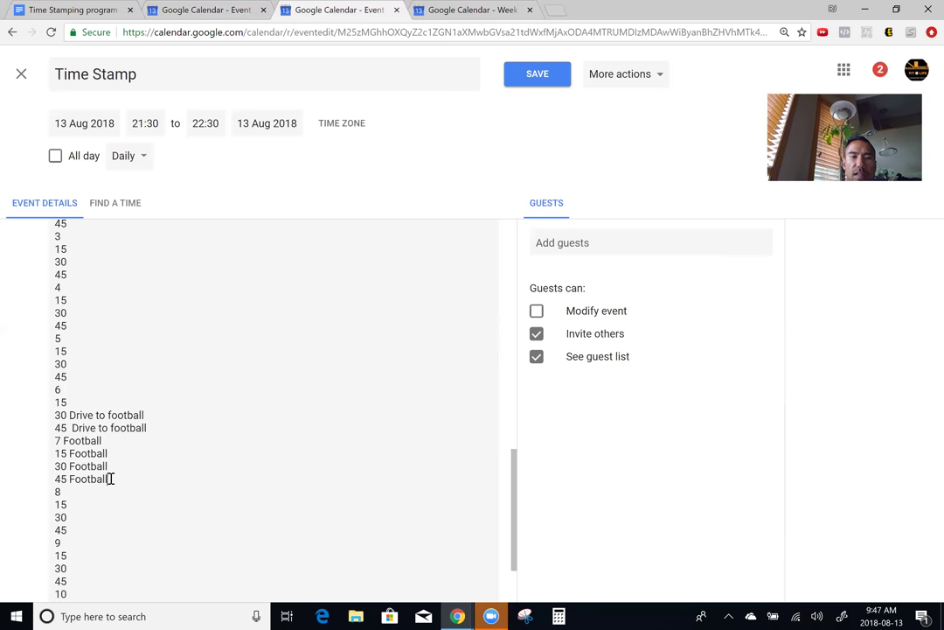
pyautogui.hotkey('ctrl', 'v')
pyautogui.click(112, 506)
pyautogui.hotkey('ctrl', 'v')
pyautogui.click(111, 518)
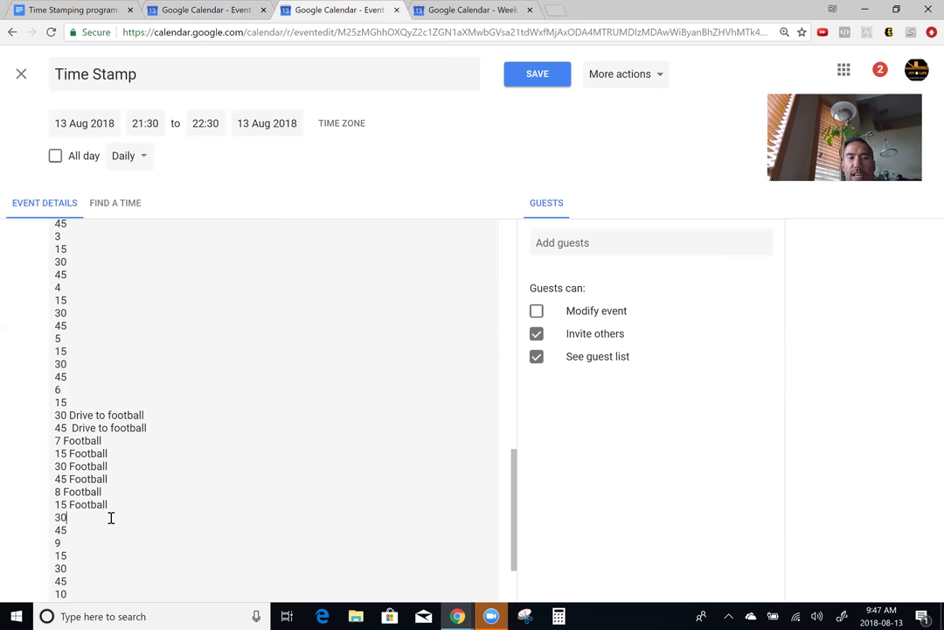
pyautogui.write('Drive home')
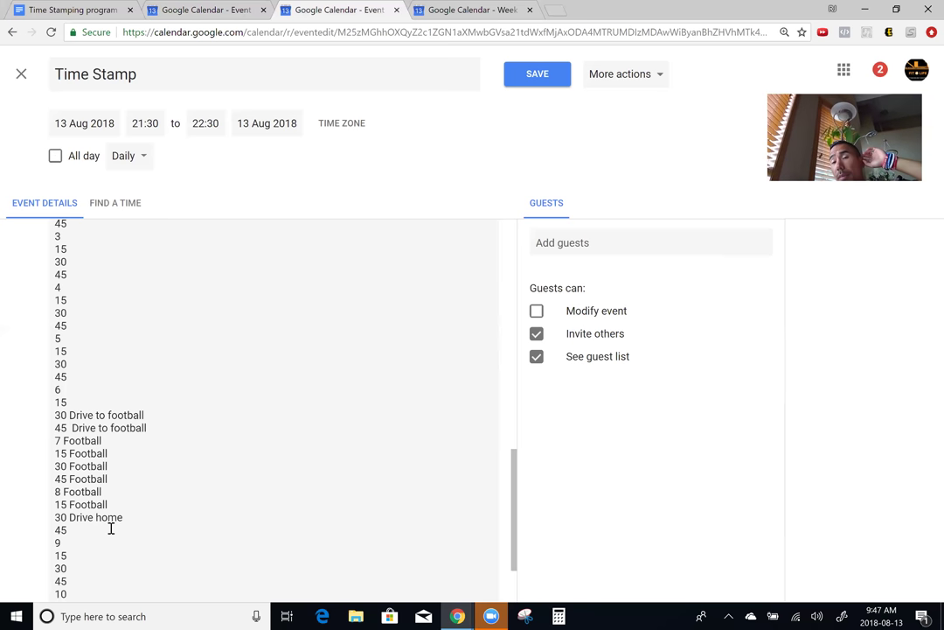
# - Enter "- Time stamp" for the 10:30 evening slot in the Time Stamp description
pyautogui.scroll(-2, 111, 528)
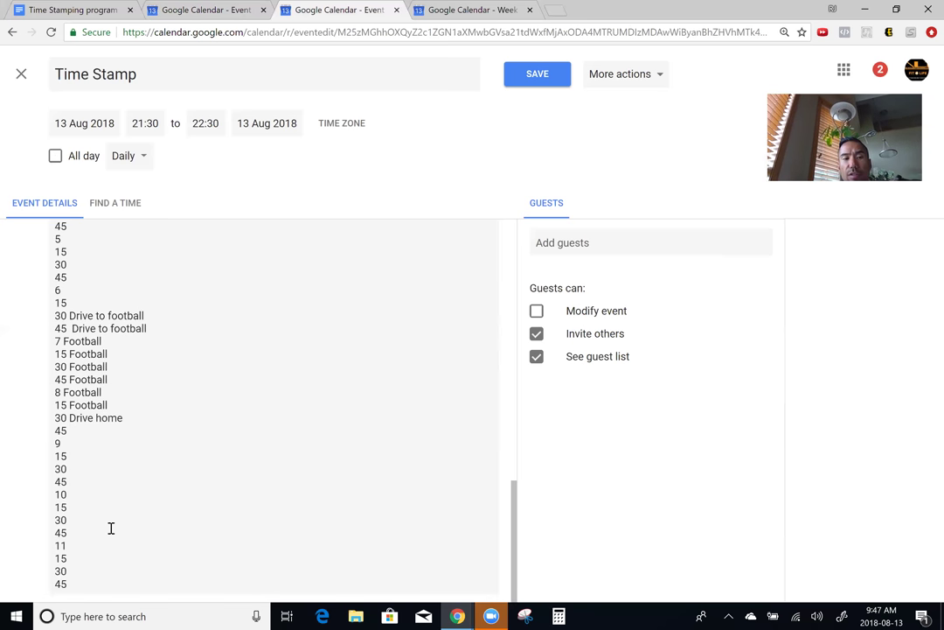
pyautogui.click(101, 520)
pyautogui.write('-')
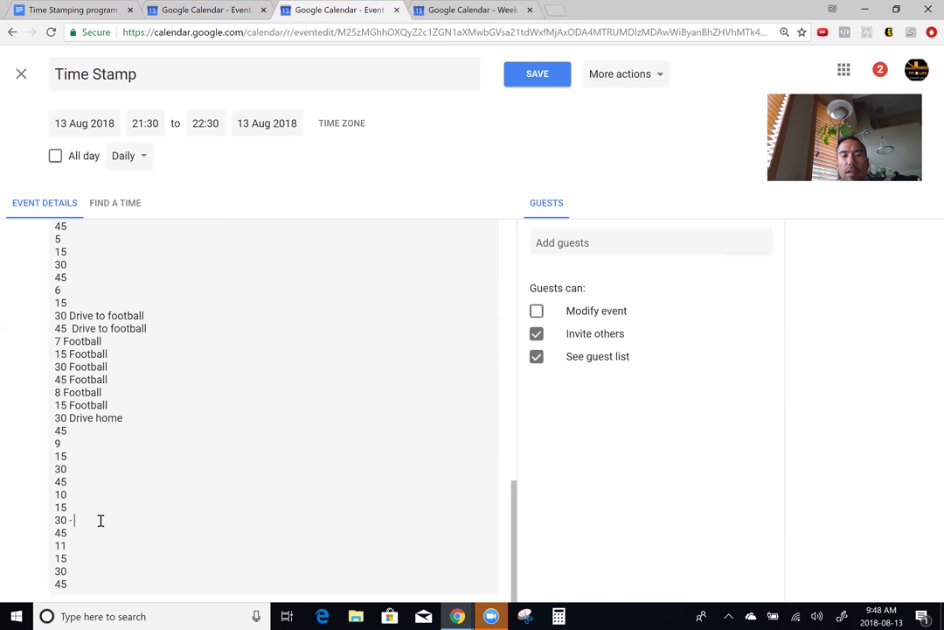
pyautogui.write(' Time Stamp')
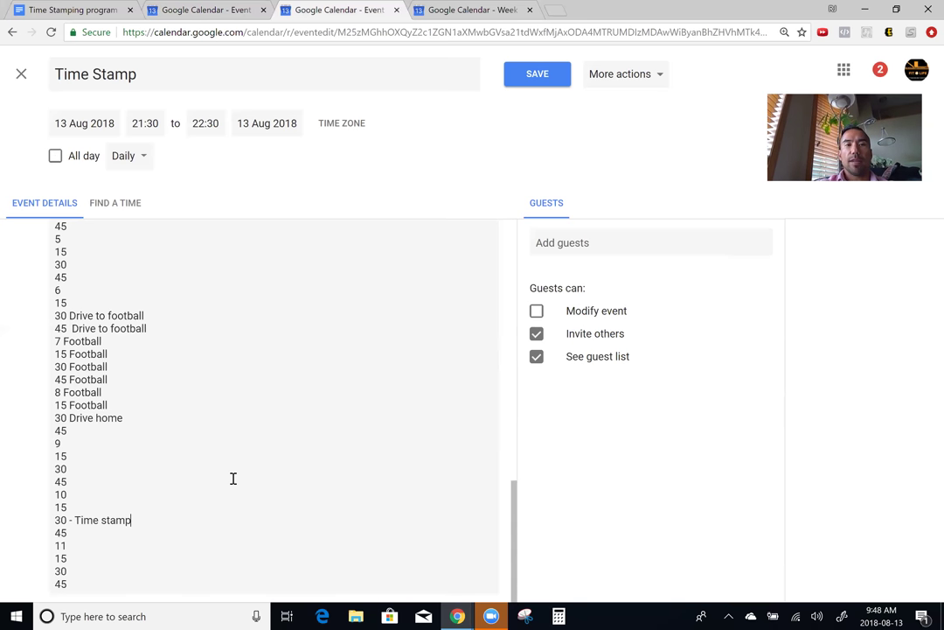
# - Delete the giveaways, clickfunnels and daycare appointment tasks listed under Monday in the To Do event
pyautogui.click(206, 10)
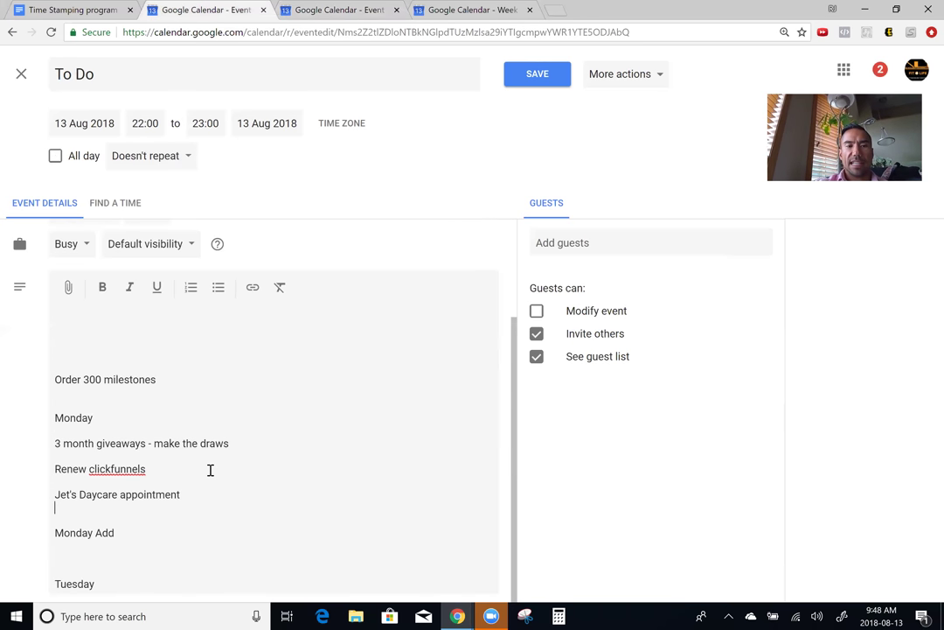
pyautogui.click(178, 470)
pyautogui.moveTo(160, 472); pyautogui.dragTo(100, 469)
pyautogui.click(181, 490)
pyautogui.keyDown('shift'); pyautogui.click(53, 440); pyautogui.keyUp('shift')
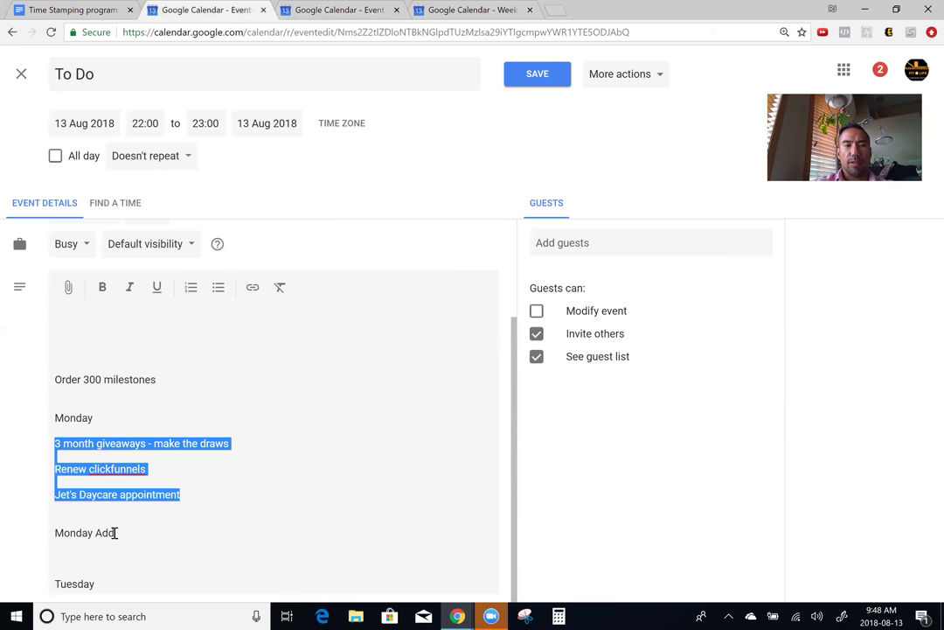
pyautogui.press('BackSpace')
# - Add a task to call the charity contact under "Monday Add" in the To Do description
pyautogui.click(112, 546)
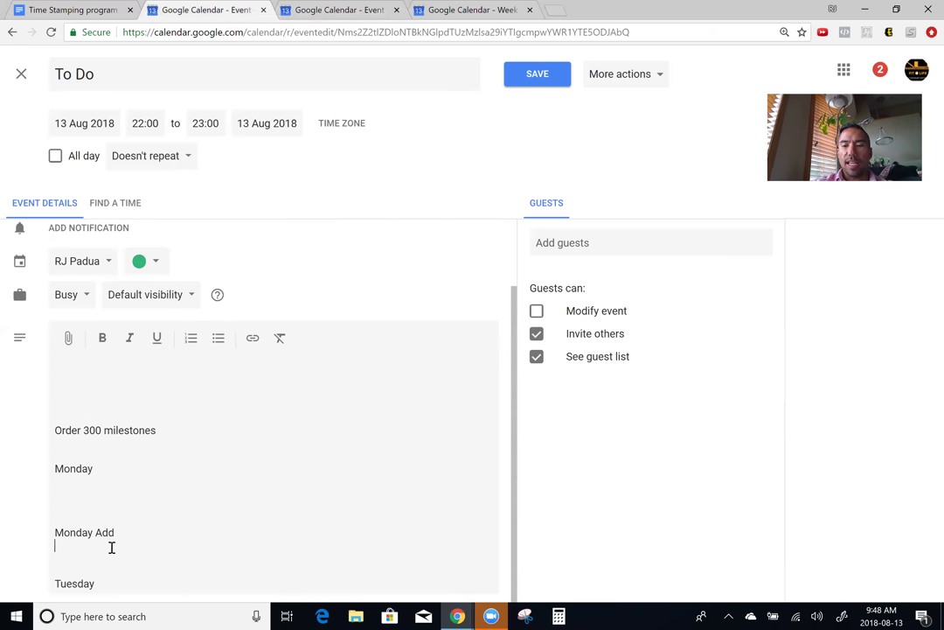
pyautogui.press('Return')
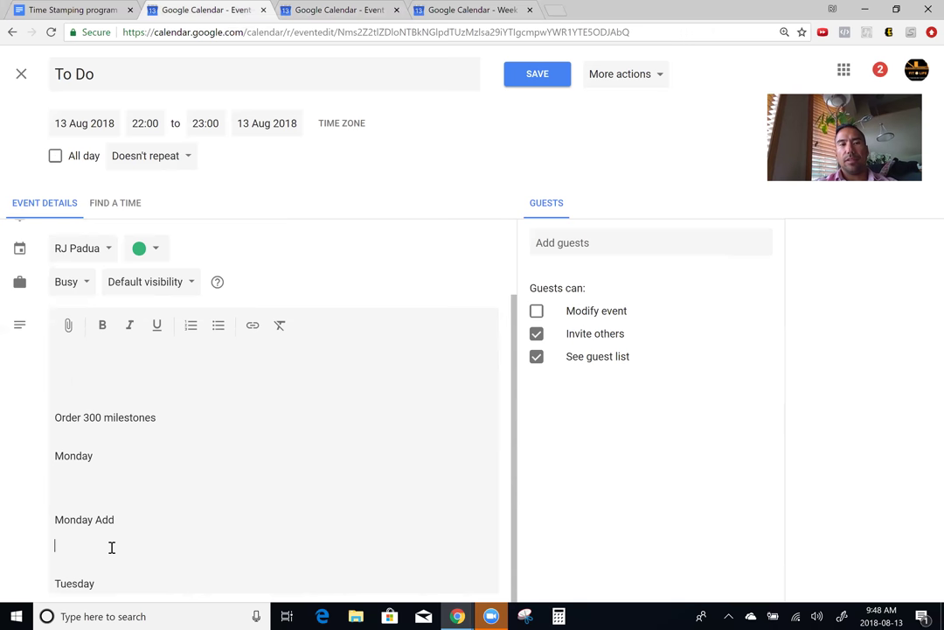
pyautogui.write('Meet')
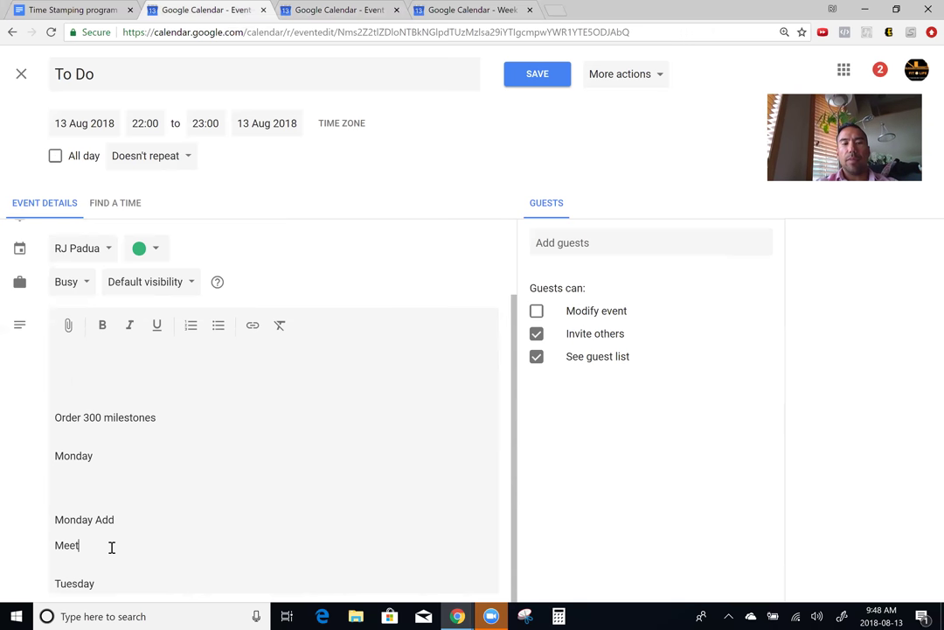
pyautogui.press('BackSpace')
pyautogui.press('BackSpace')
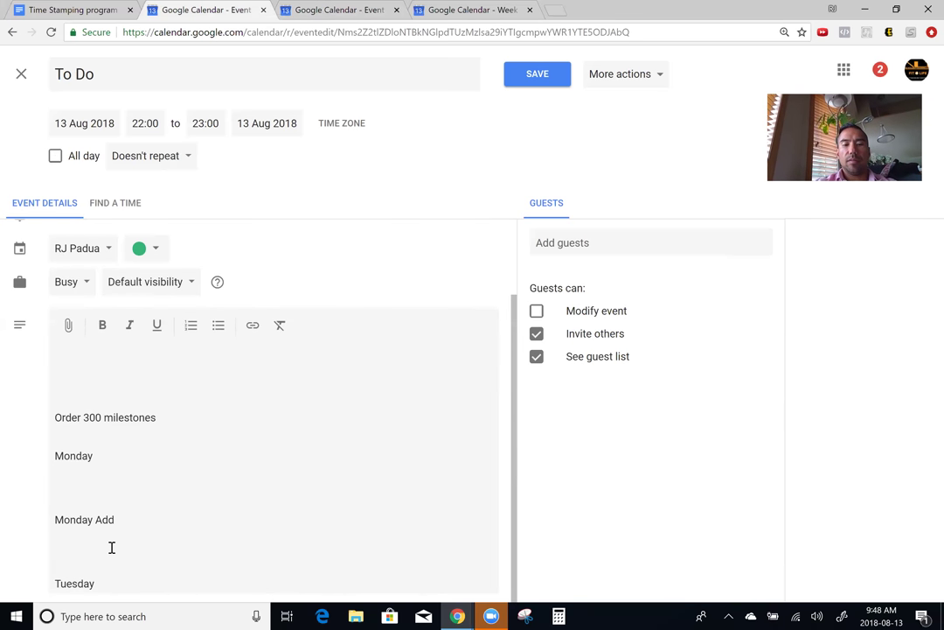
pyautogui.write('Call dl')
pyautogui.press('BackSpace')
pyautogui.press('BackSpace')
pyautogui.write('Dle')
pyautogui.press('BackSpace')
pyautogui.press('BackSpace')
pyautogui.write('el - Cherit')
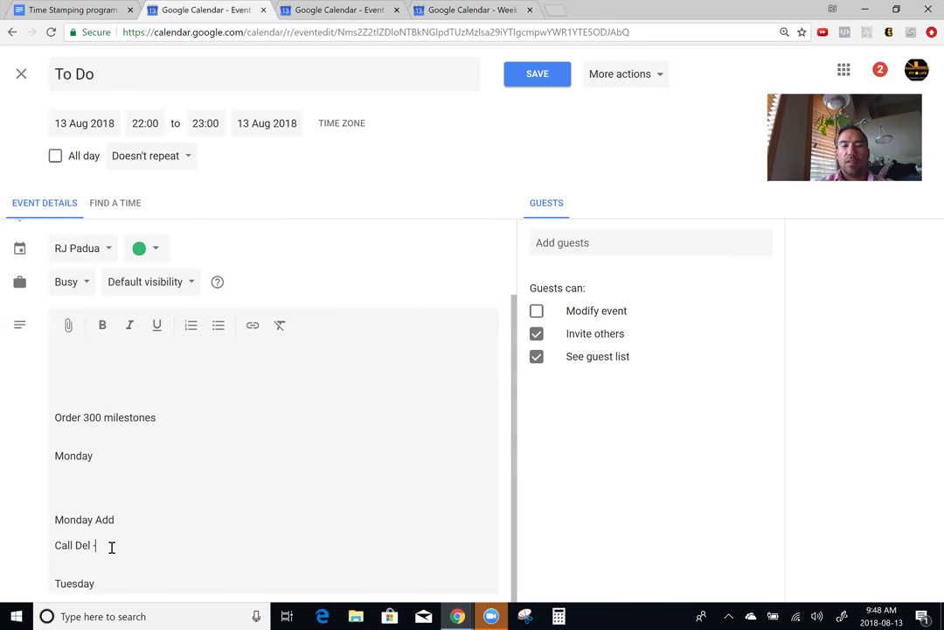
pyautogui.press('BackSpace')
pyautogui.press('BackSpace')
pyautogui.press('BackSpace')
pyautogui.press('BackSpace')
pyautogui.write('arity')
pyautogui.press('Return')
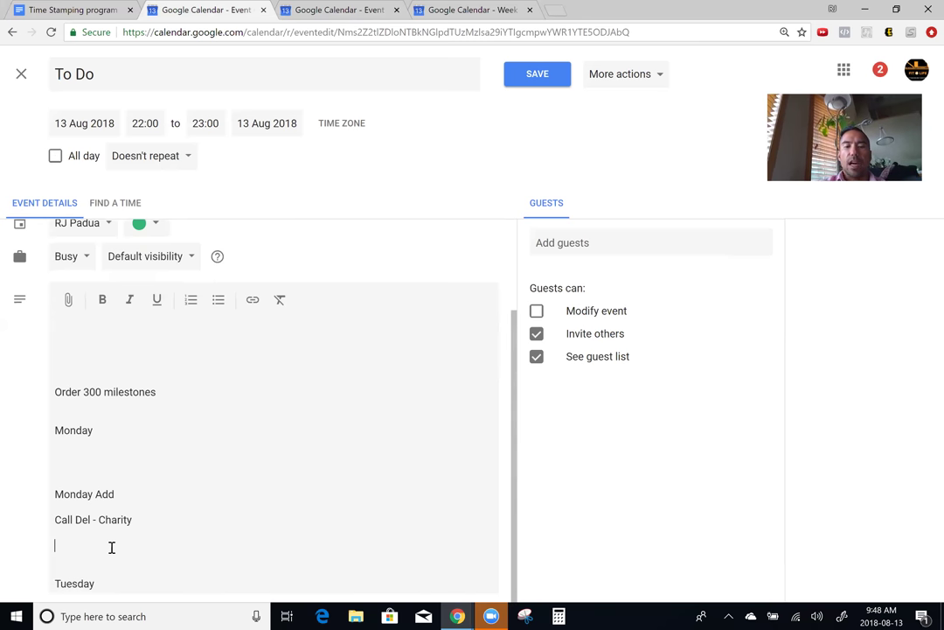
# - Add the tasks "Go pick up credit card pin from mail" and "Order more flyer" below the charity call
pyautogui.write('Go p')
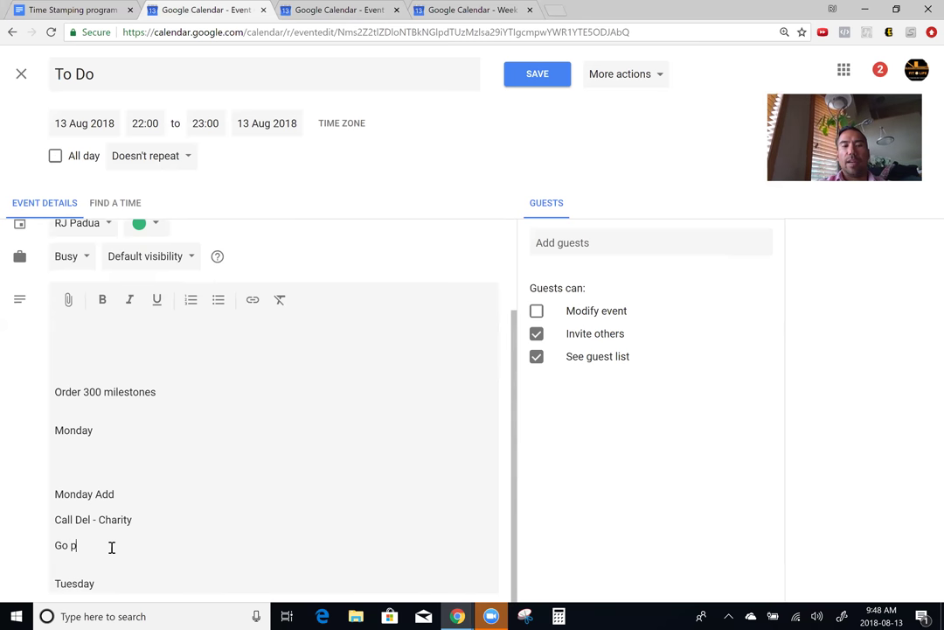
pyautogui.write('ick up cred')
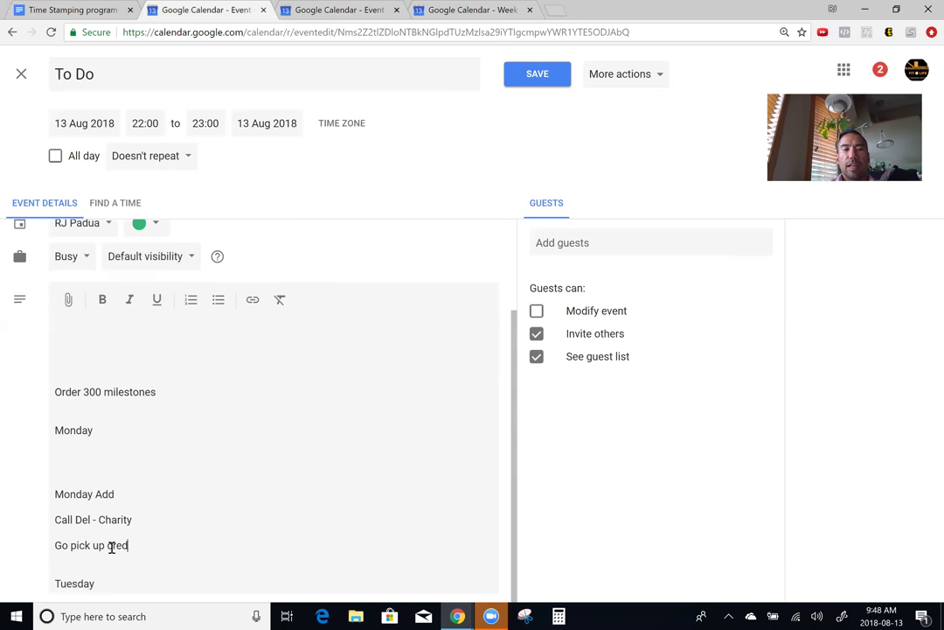
pyautogui.write('it card pin from mail')
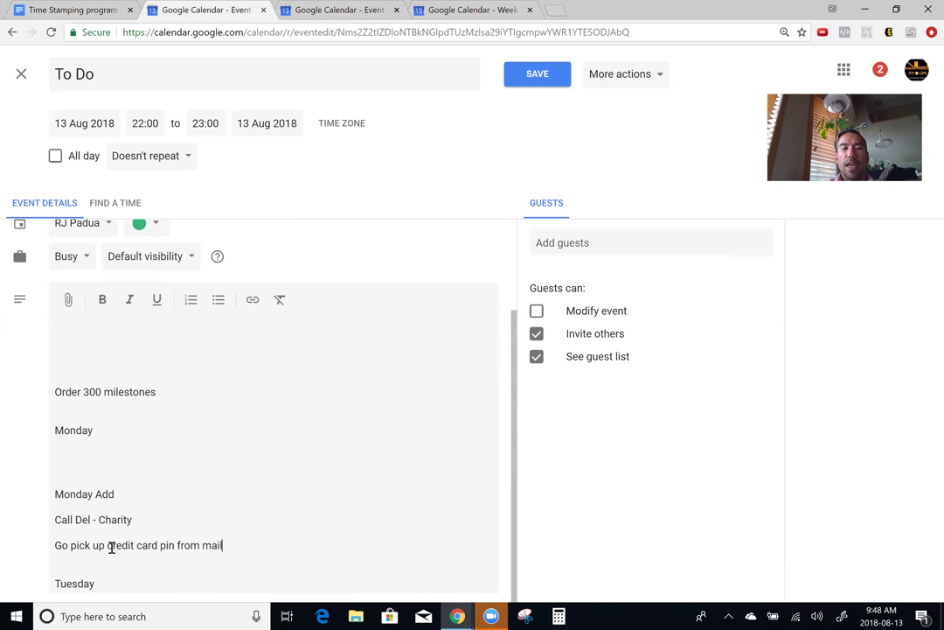
pyautogui.press('Return')
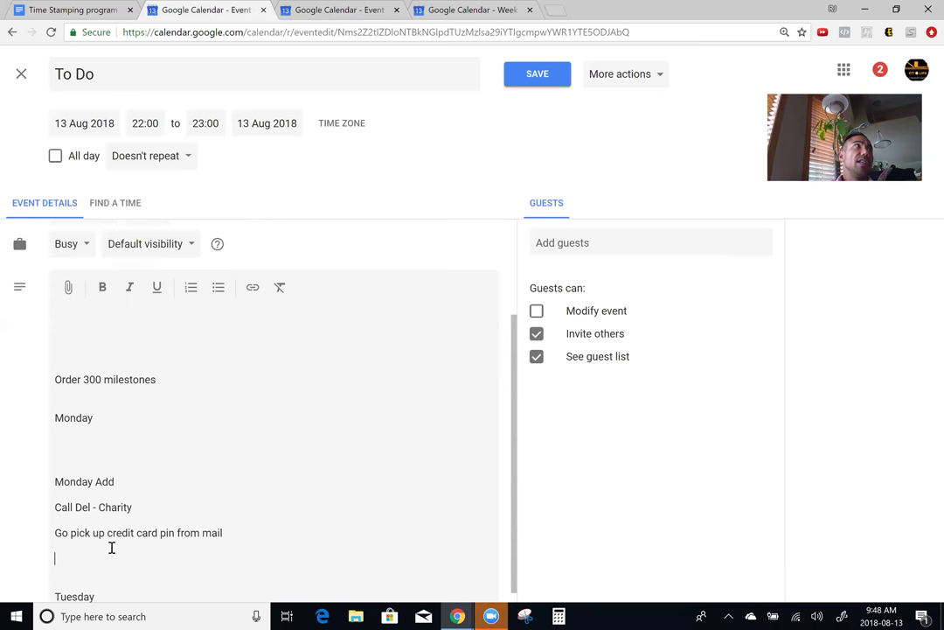
pyautogui.write('Order more flyer')
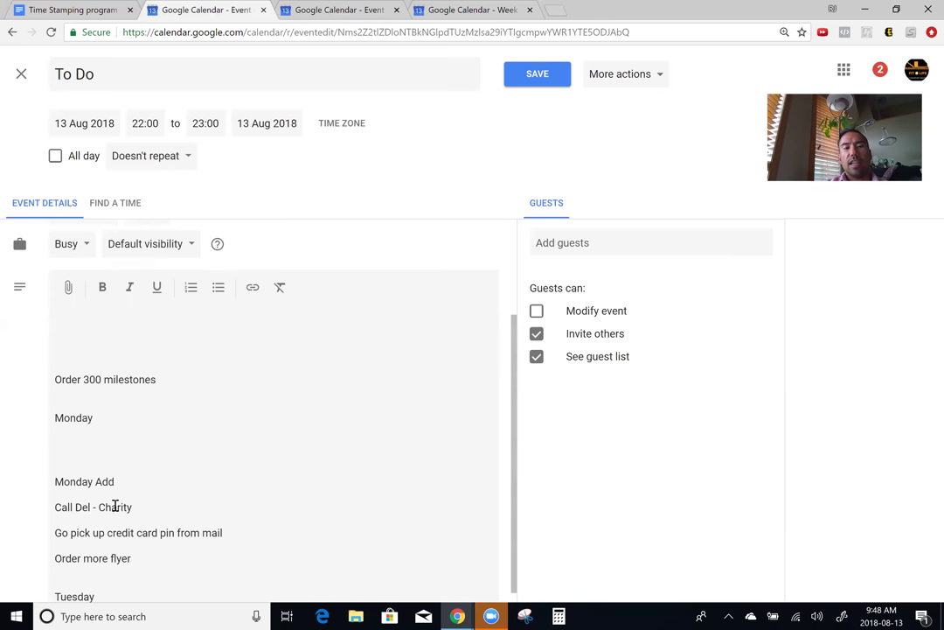
# - Copy the charity call task from the To Do event into the 10 o'clock morning slot of the Time Stamp event
pyautogui.click(86, 436)
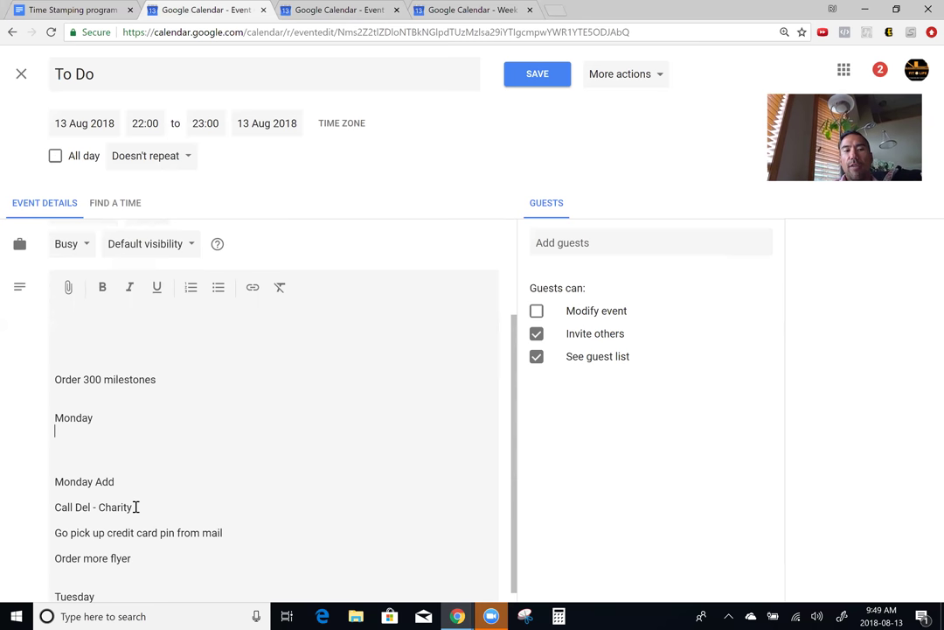
pyautogui.moveTo(136, 507); pyautogui.dragTo(53, 509)
pyautogui.hotkey('ctrl', 'c')
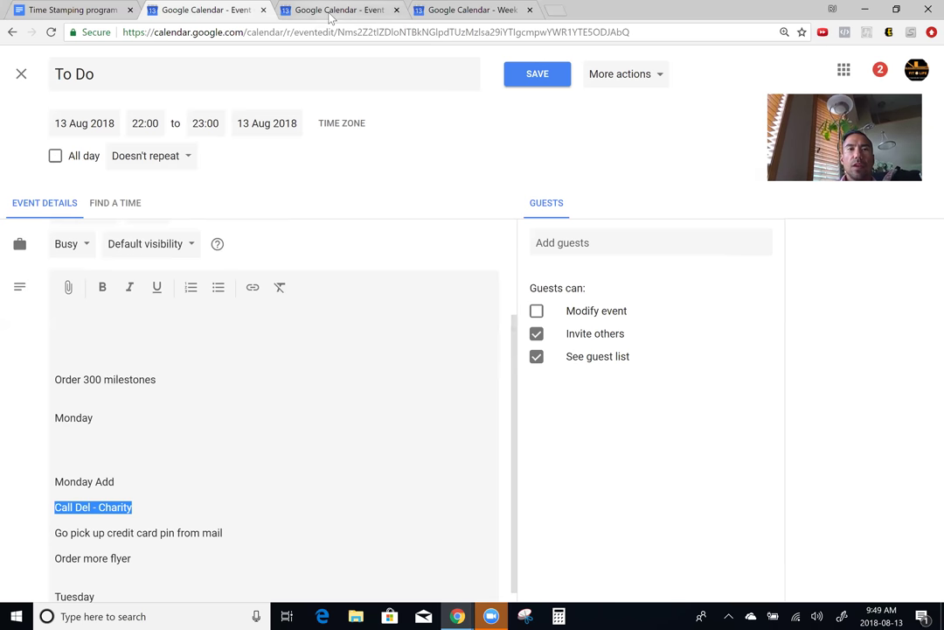
pyautogui.click(281, 13)
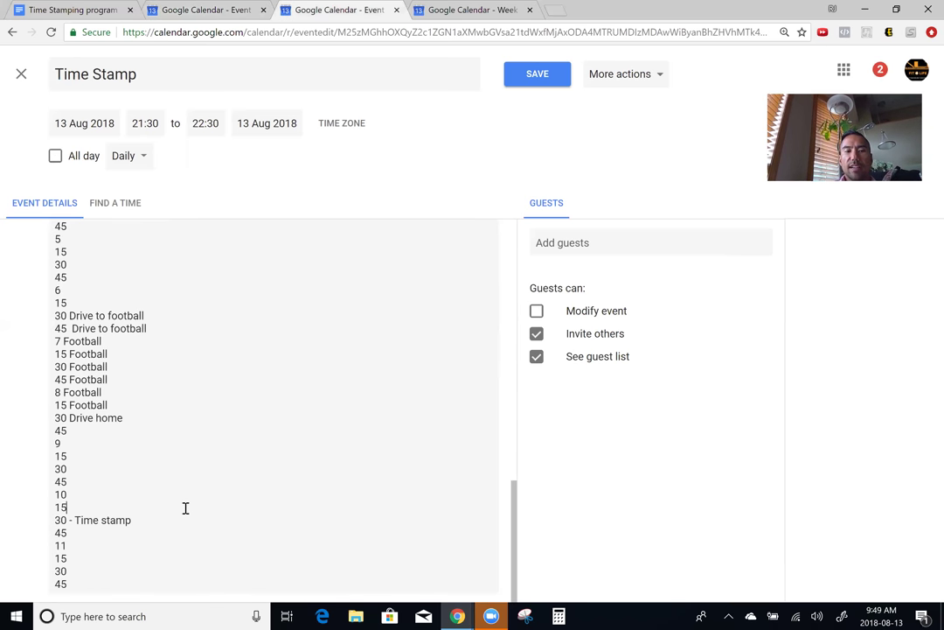
pyautogui.click(205, 10)
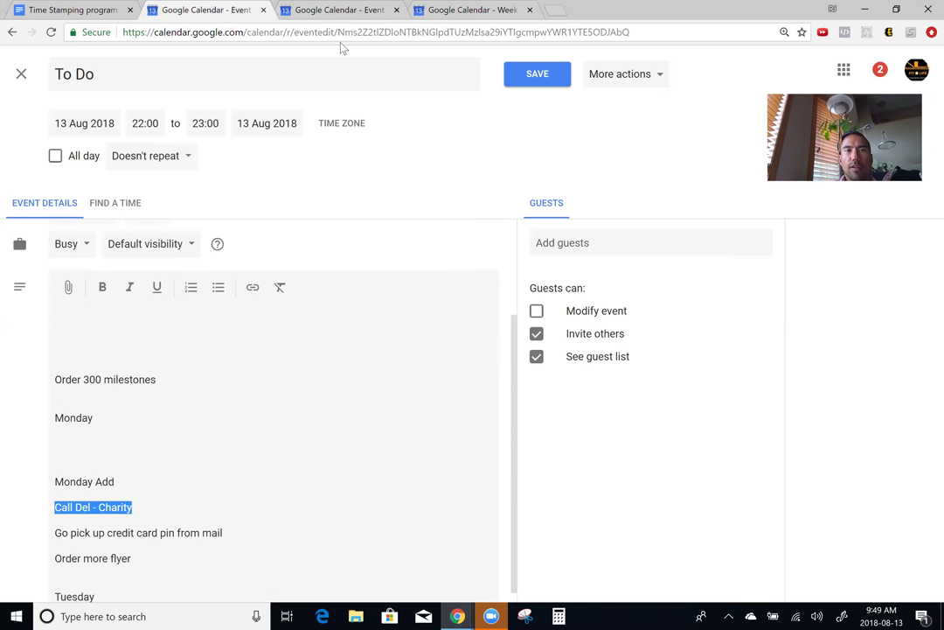
pyautogui.click(333, 11)
pyautogui.click(238, 506)
pyautogui.click(141, 471)
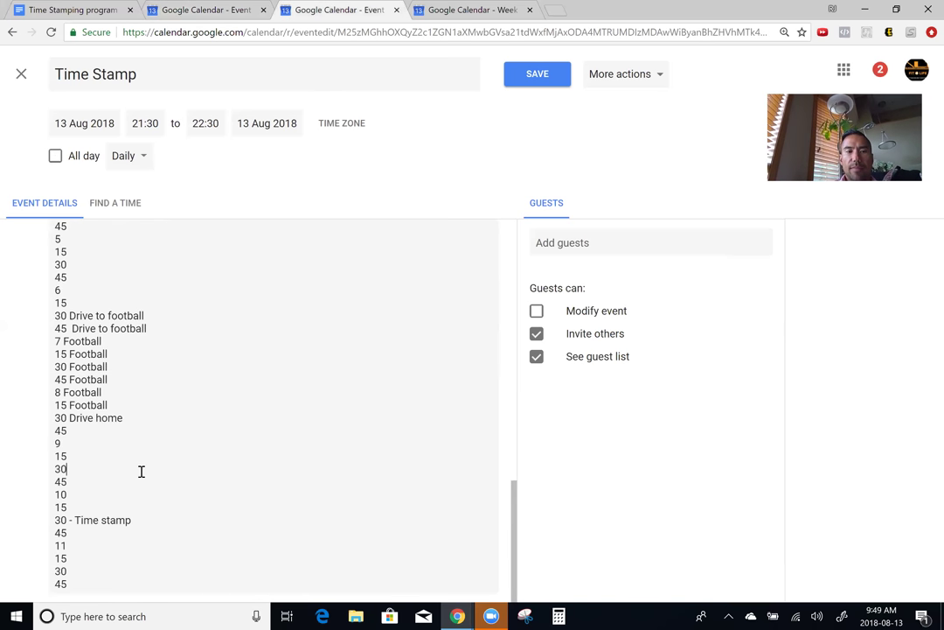
pyautogui.scroll(4, 131, 476)
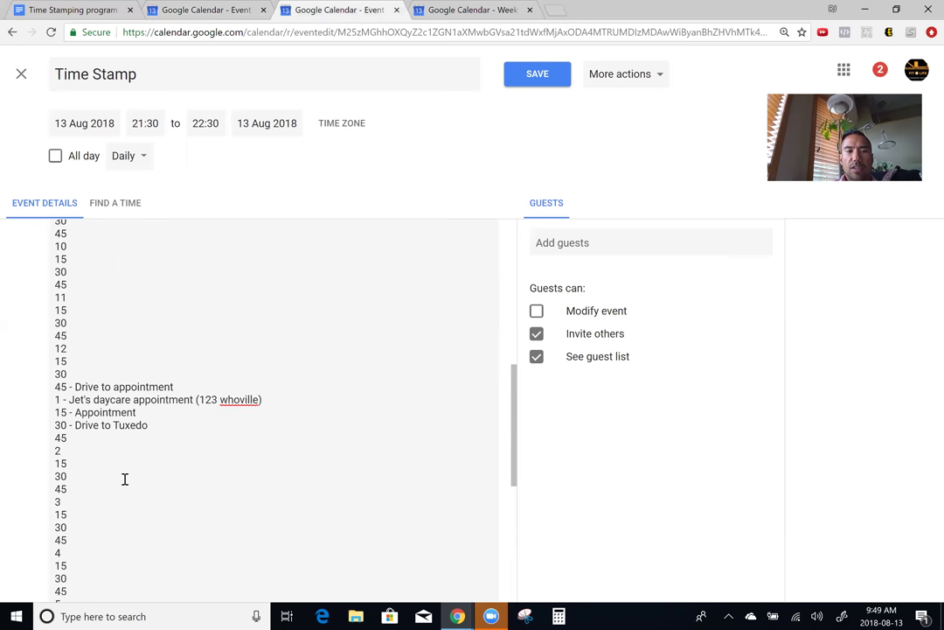
pyautogui.scroll(2, 124, 295)
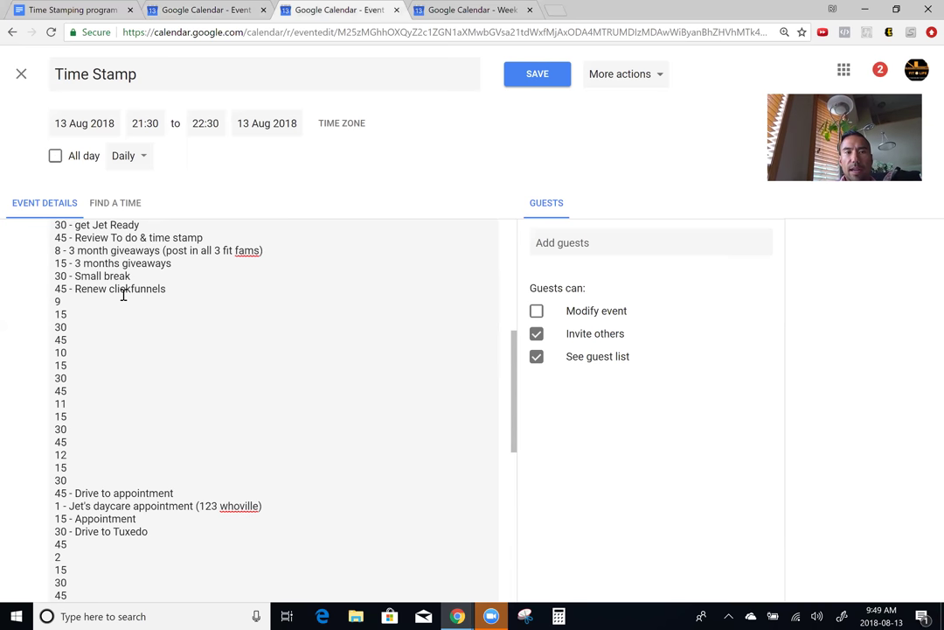
pyautogui.click(107, 358)
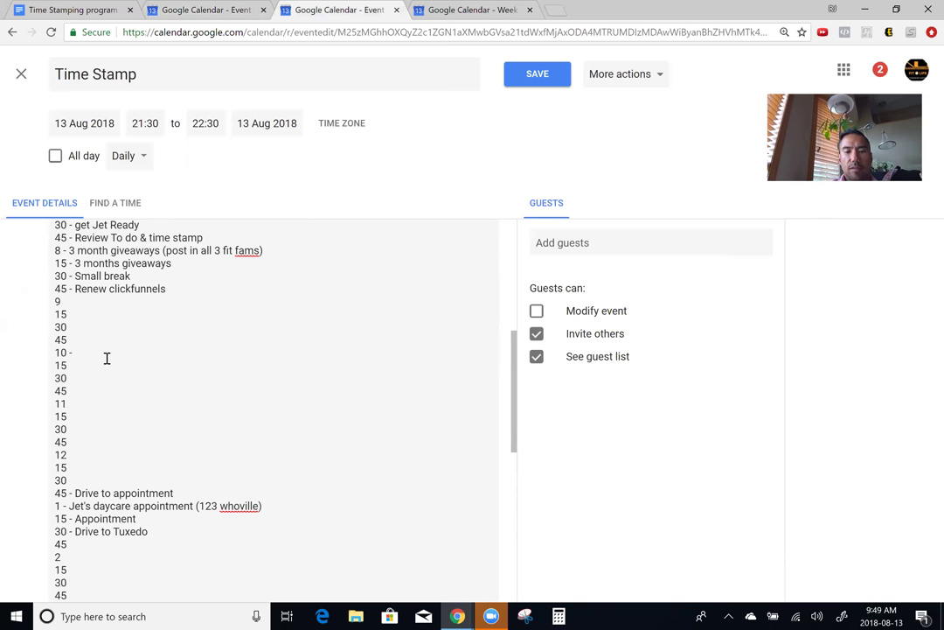
pyautogui.write('-')
pyautogui.hotkey('ctrl', 'v')
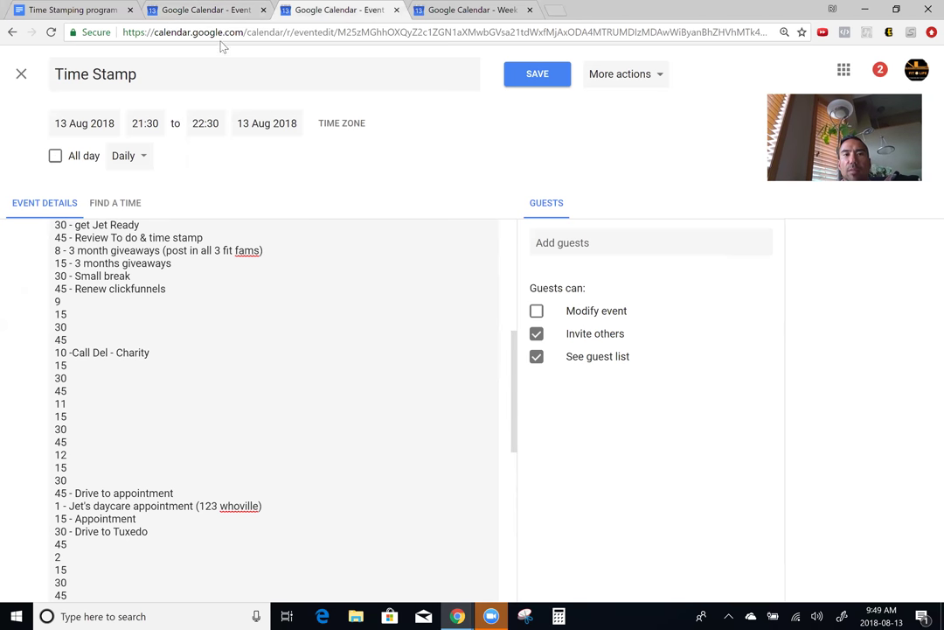
# - Delete the charity call task, "Order 300 milestones" and both Monday headings from the To Do description
pyautogui.click(198, 10)
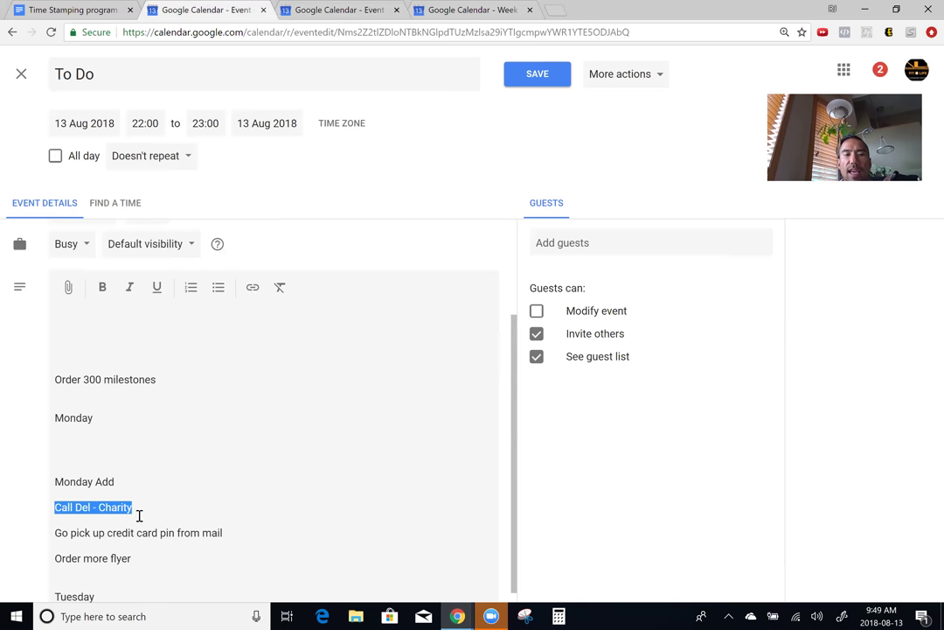
pyautogui.hotkey('ctrl', 'x')
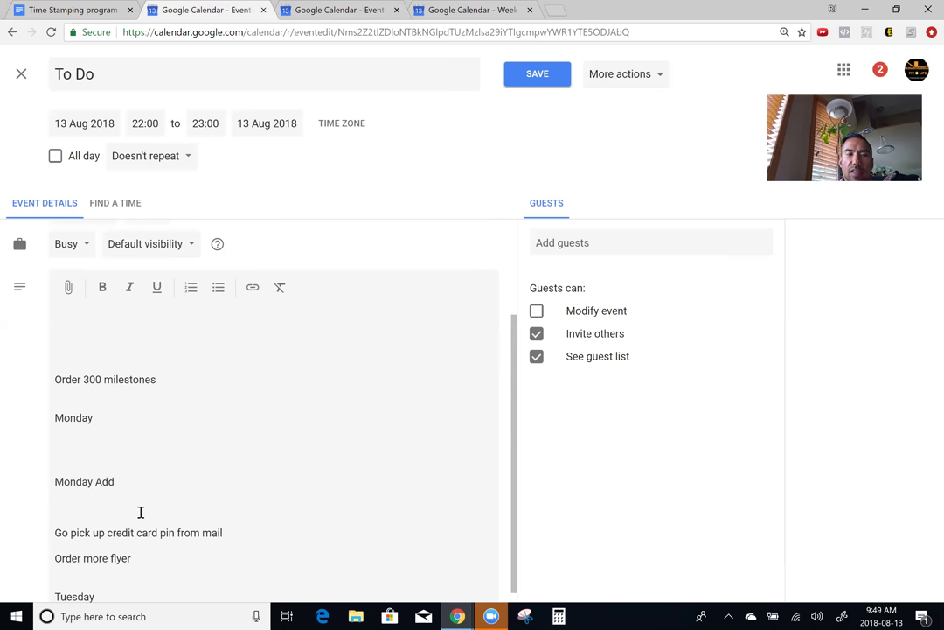
pyautogui.press('BackSpace')
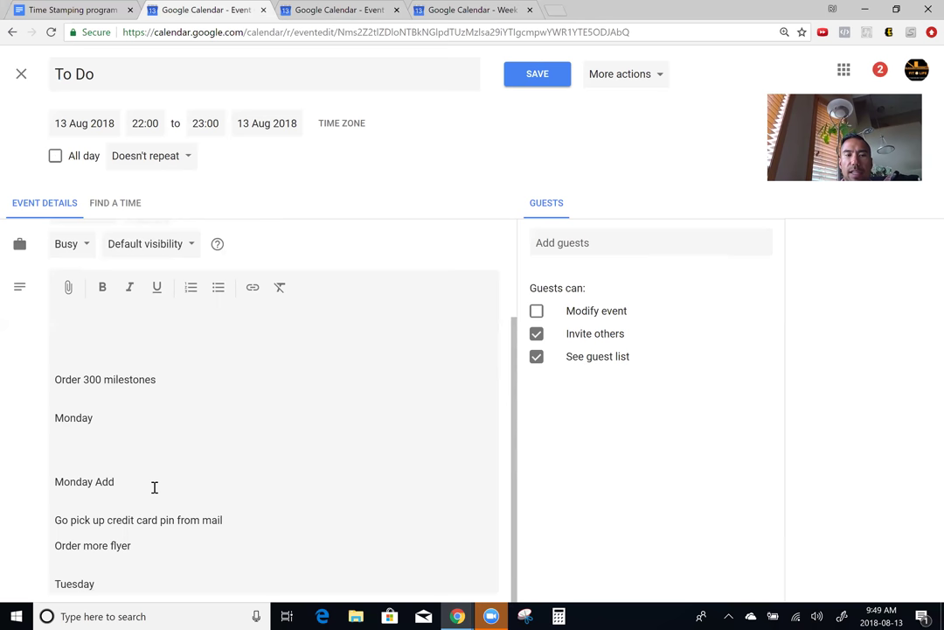
pyautogui.keyDown('shift'); pyautogui.click(56, 350); pyautogui.keyUp('shift')
pyautogui.press('BackSpace')
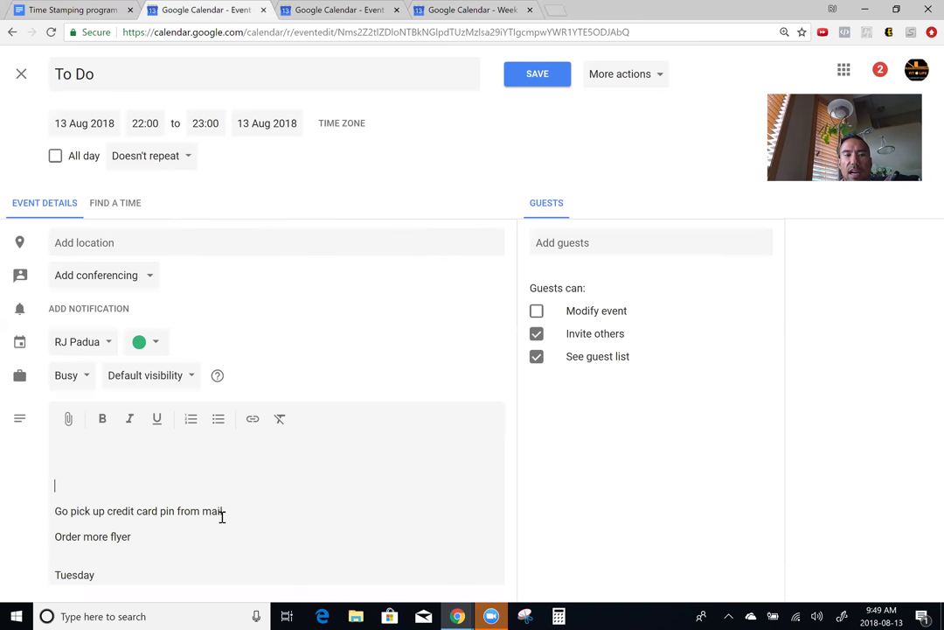
# - Add the tasks "Pick up more k-cup tea" and "Clean fish tank" below "Order more flyer" in the To Do description
pyautogui.click(179, 541)
pyautogui.press('Return')
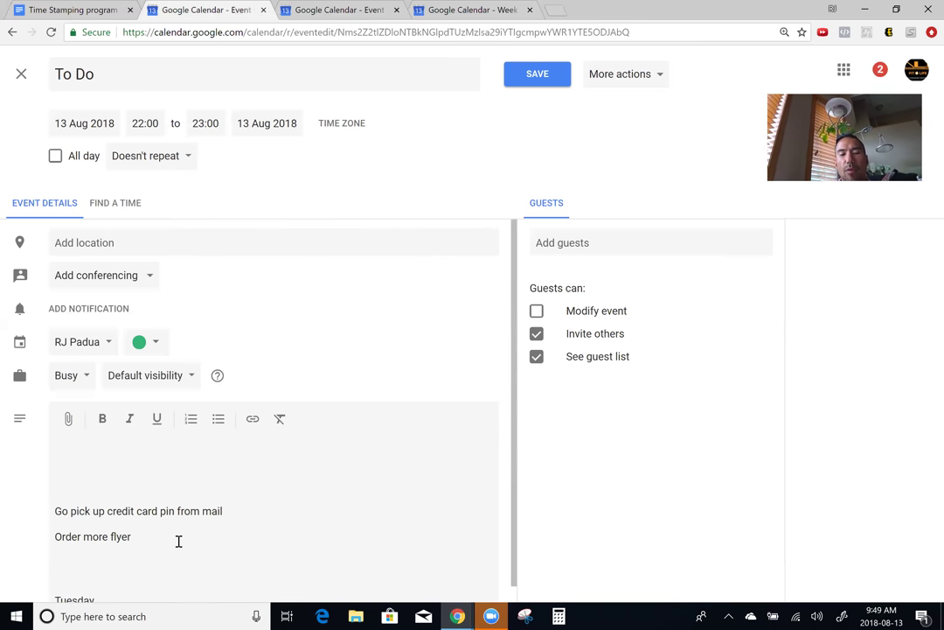
pyautogui.scroll(-1, 178, 540)
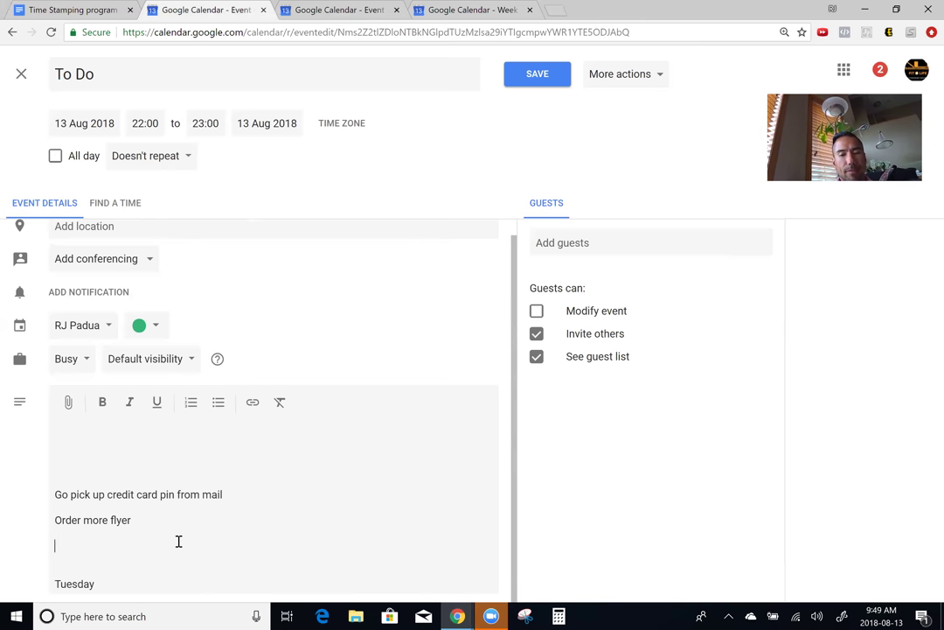
pyautogui.write('Pick up more k-cup tea')
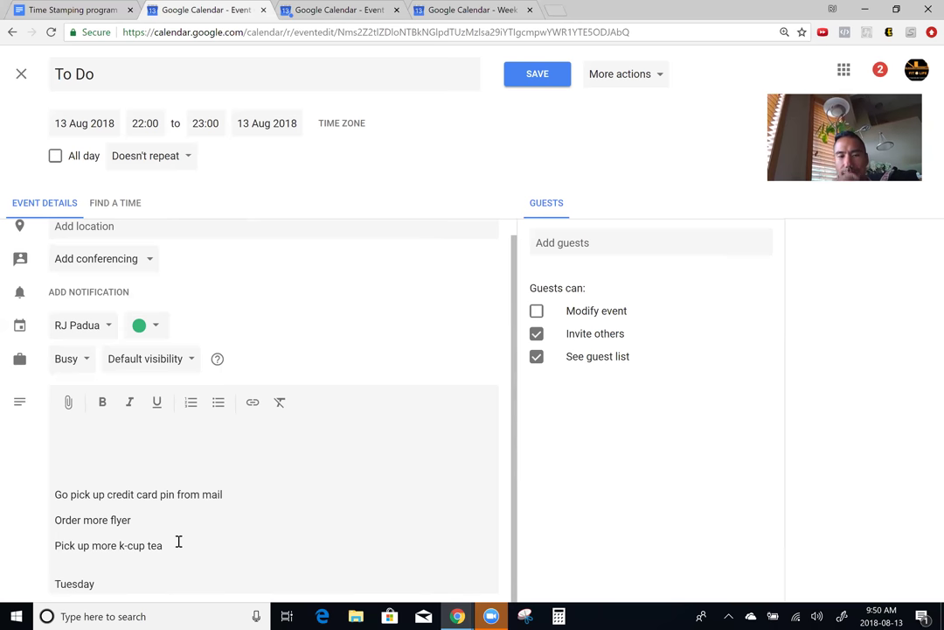
pyautogui.press('Return')
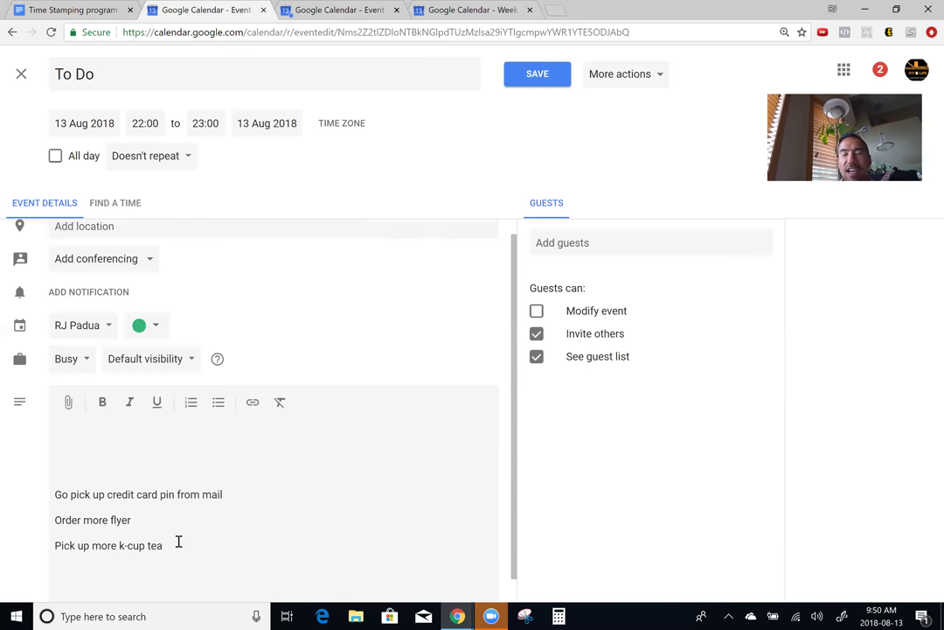
pyautogui.write('Clean fish tank')
pyautogui.scroll(-1, 178, 542)
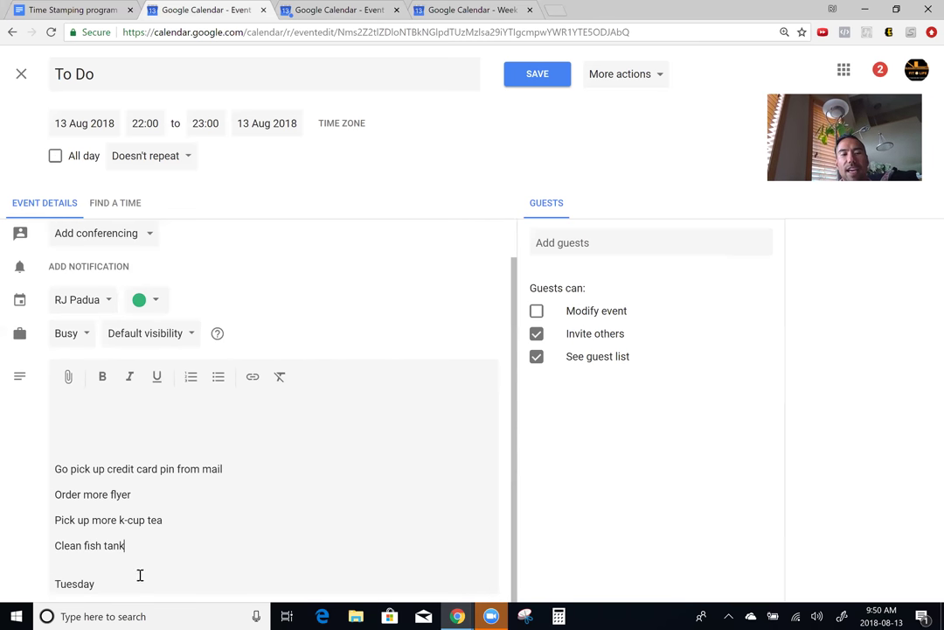
pyautogui.press('Down')
pyautogui.press('Down')
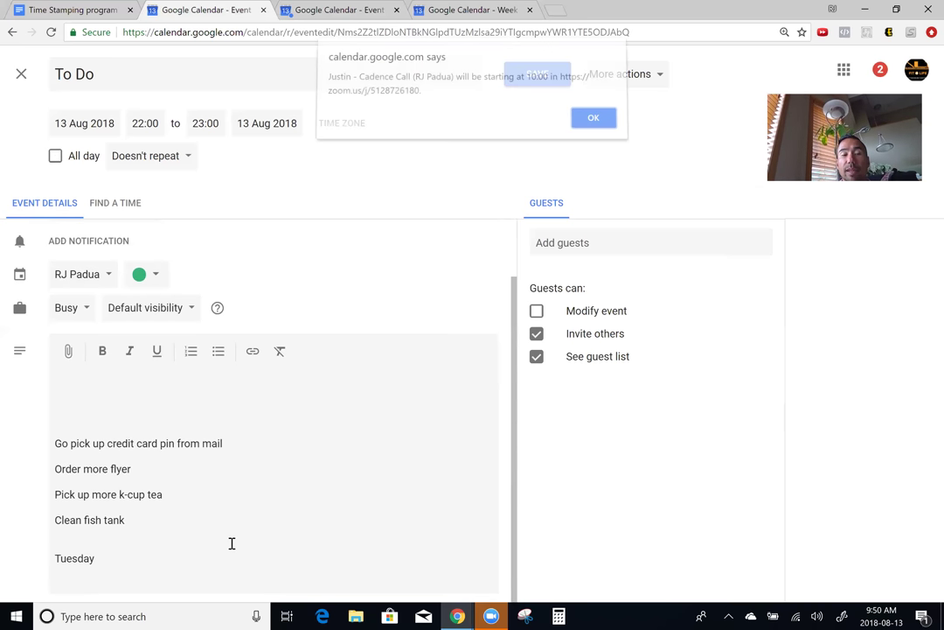
# - Dismiss the call reminder and move "Order more flyer" below the Tuesday heading in the To Do description
pyautogui.click(594, 124)
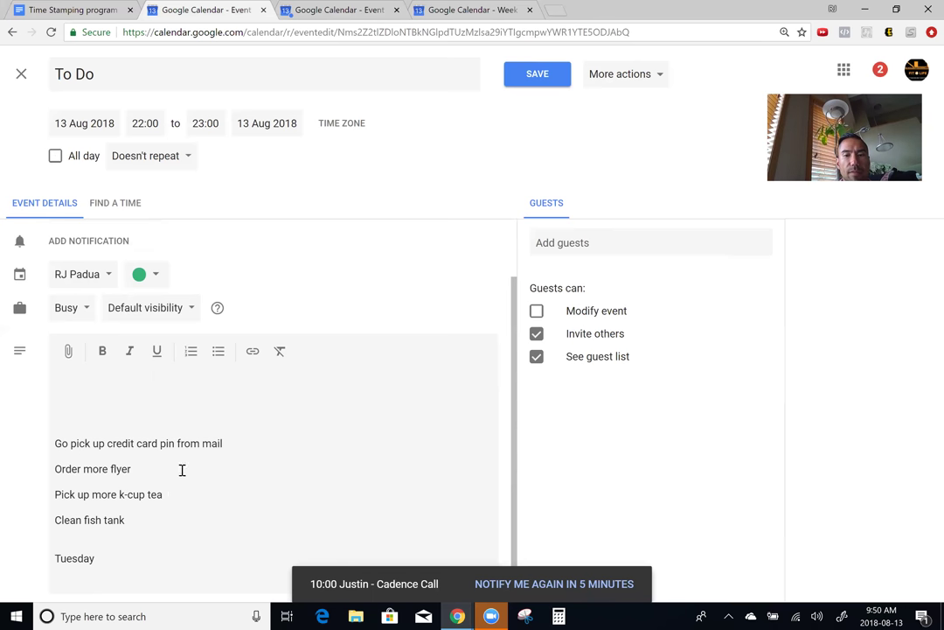
pyautogui.click(194, 531)
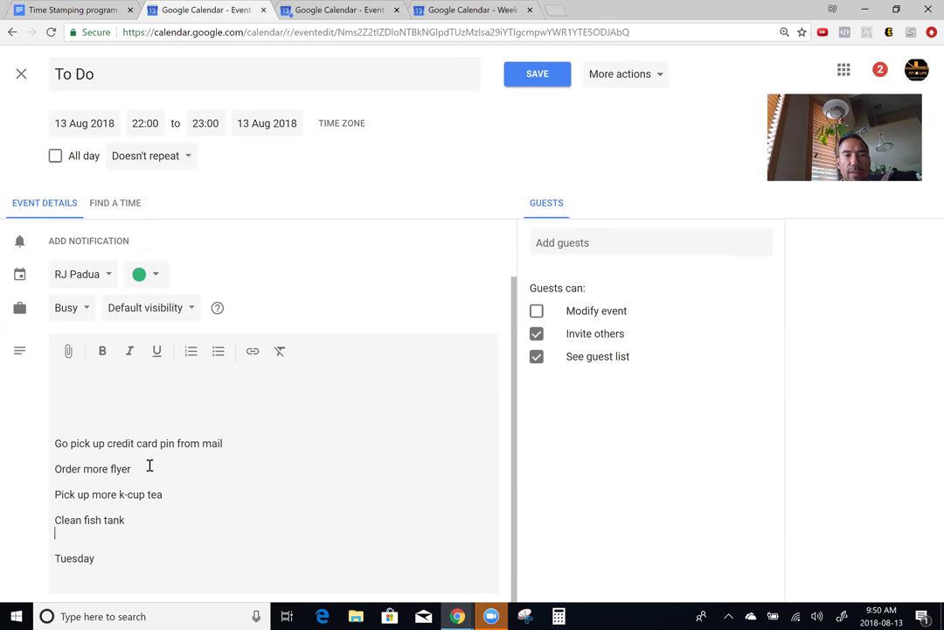
pyautogui.tripleClick(53, 470)
pyautogui.press('BackSpace')
pyautogui.click(105, 574)
pyautogui.hotkey('ctrl', 'z')
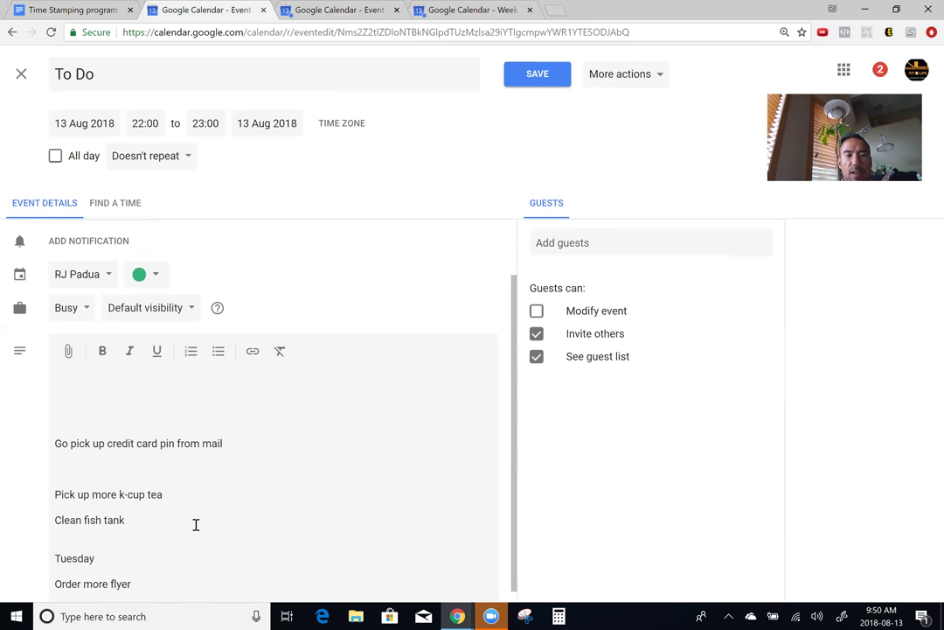
# - Move "Go pick up credit card pin from mail" below "Order more flyer" in the Tuesday list
pyautogui.moveTo(231, 430); pyautogui.dragTo(52, 430)
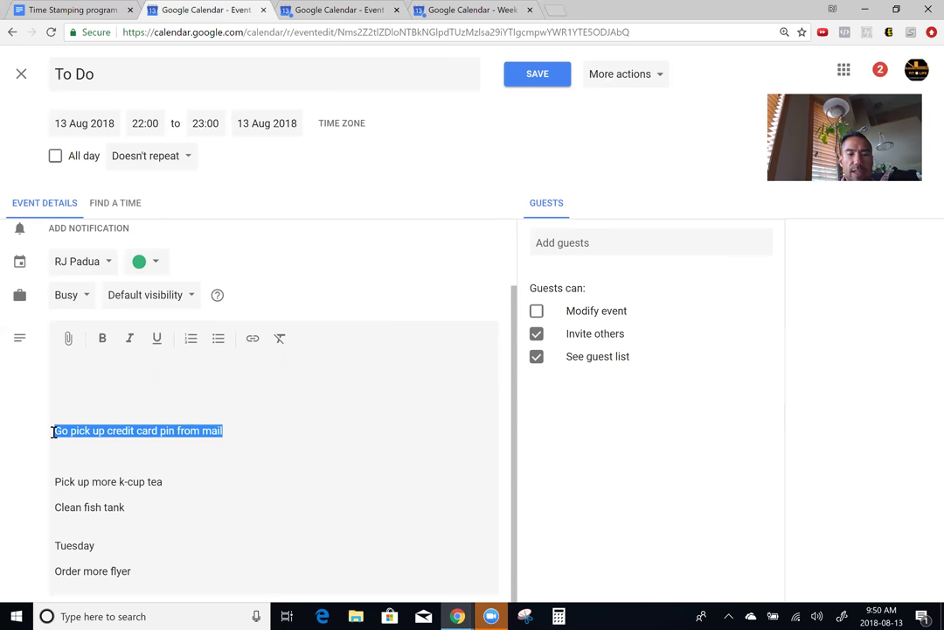
pyautogui.press('BackSpace')
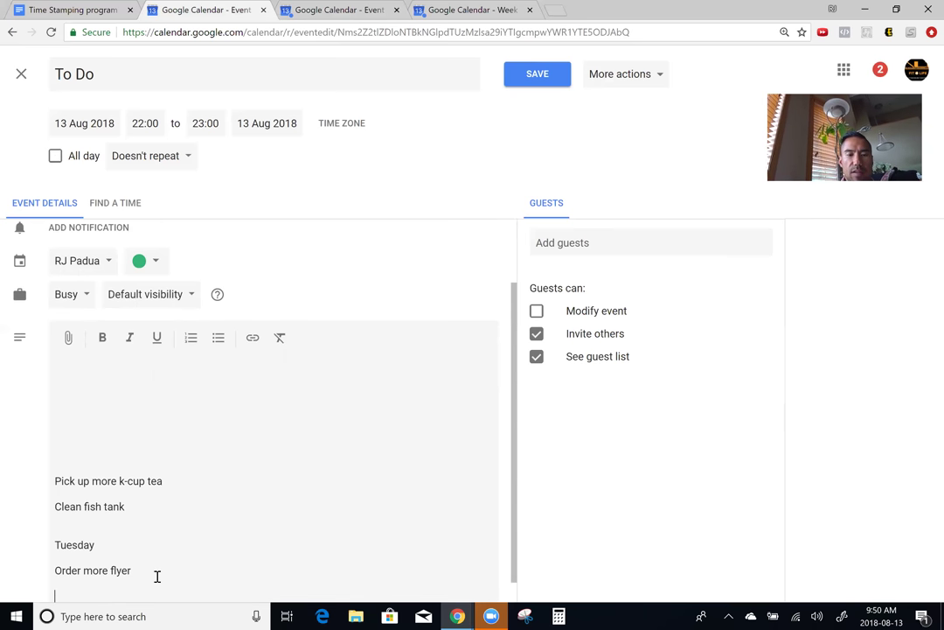
pyautogui.hotkey('ctrl', 'z')
# - Move "Pick up more k-cup tea" to the end of the Tuesday list in the To Do description
pyautogui.moveTo(180, 459); pyautogui.dragTo(55, 462)
pyautogui.click(53, 461)
pyautogui.hotkey('shift', 'End')
pyautogui.hotkey('ctrl', 'c')
pyautogui.press('BackSpace')
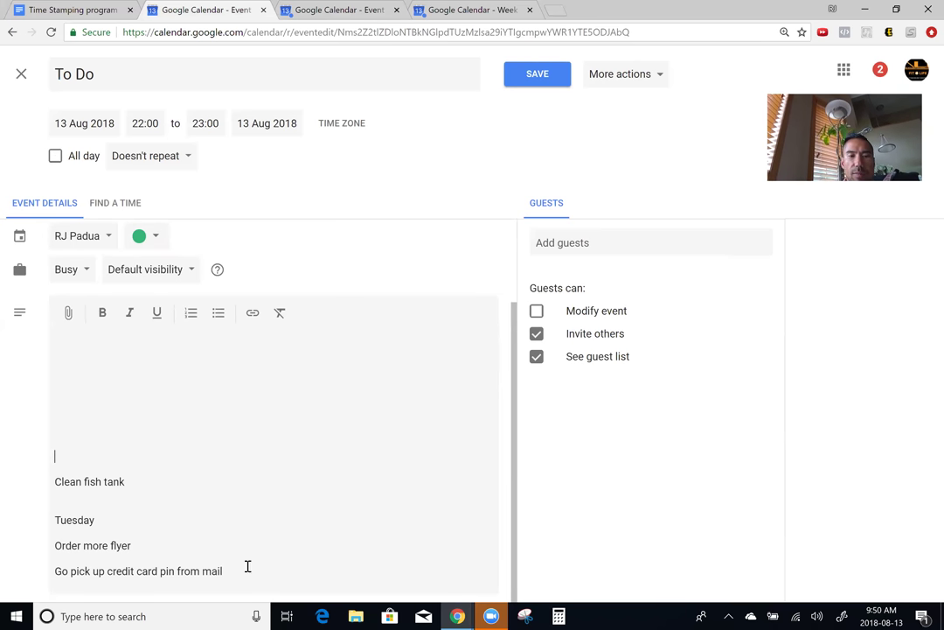
pyautogui.click(252, 570)
pyautogui.press('Return')
pyautogui.hotkey('ctrl', 'v')
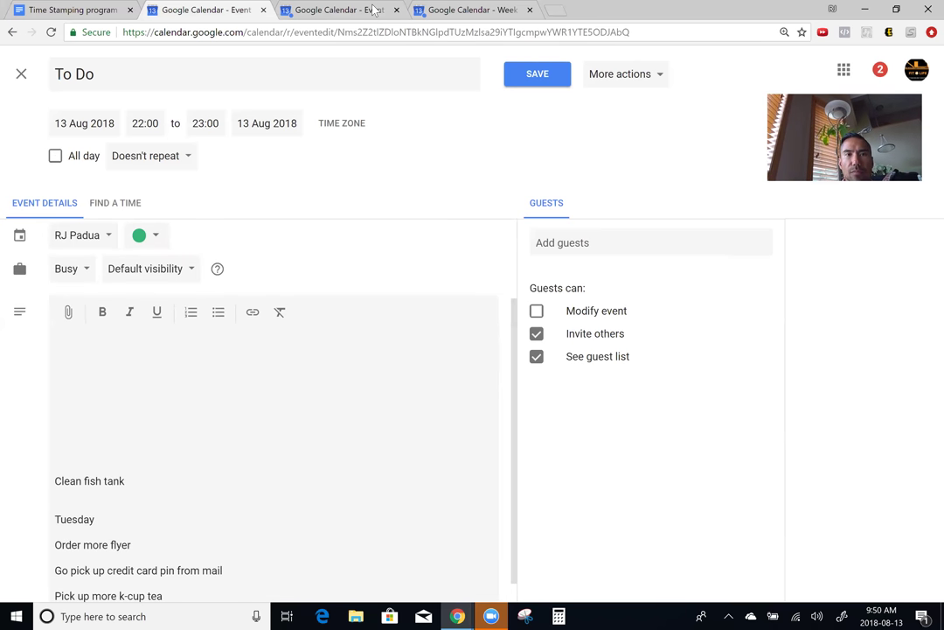
# - Save the 13 August Time Stamp event, applying the changes to this event only
pyautogui.click(339, 11)
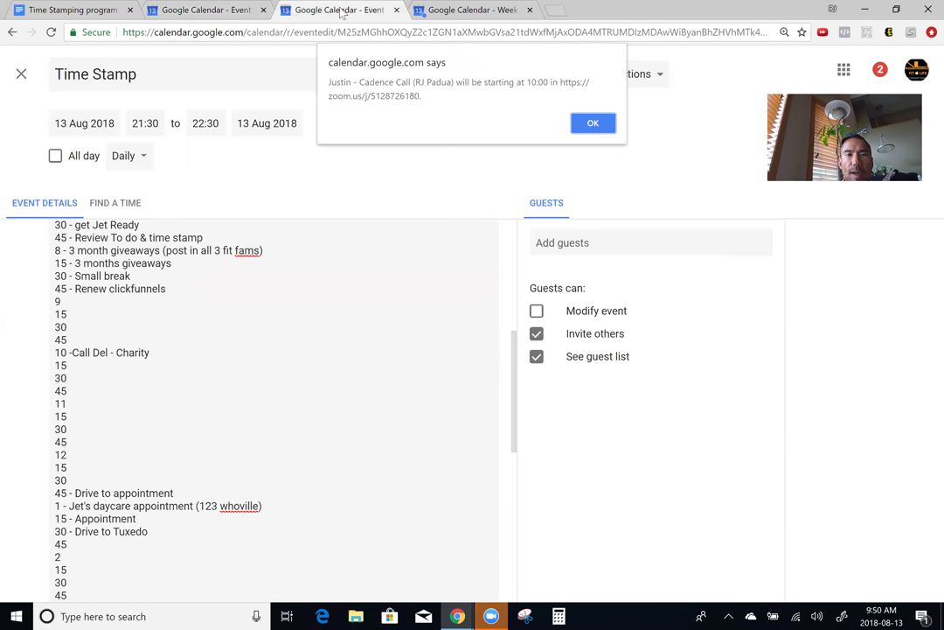
pyautogui.click(595, 125)
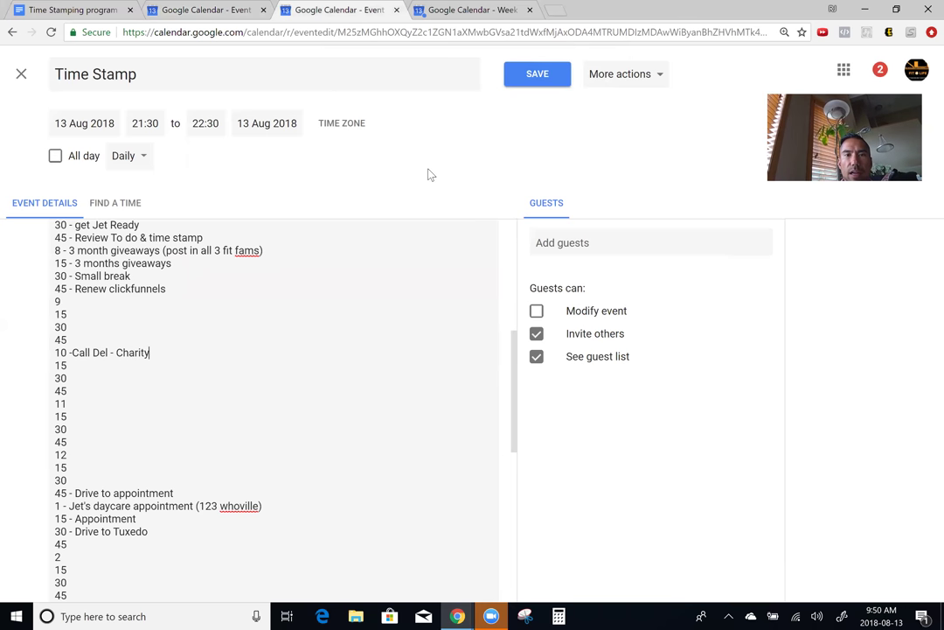
pyautogui.click(548, 77)
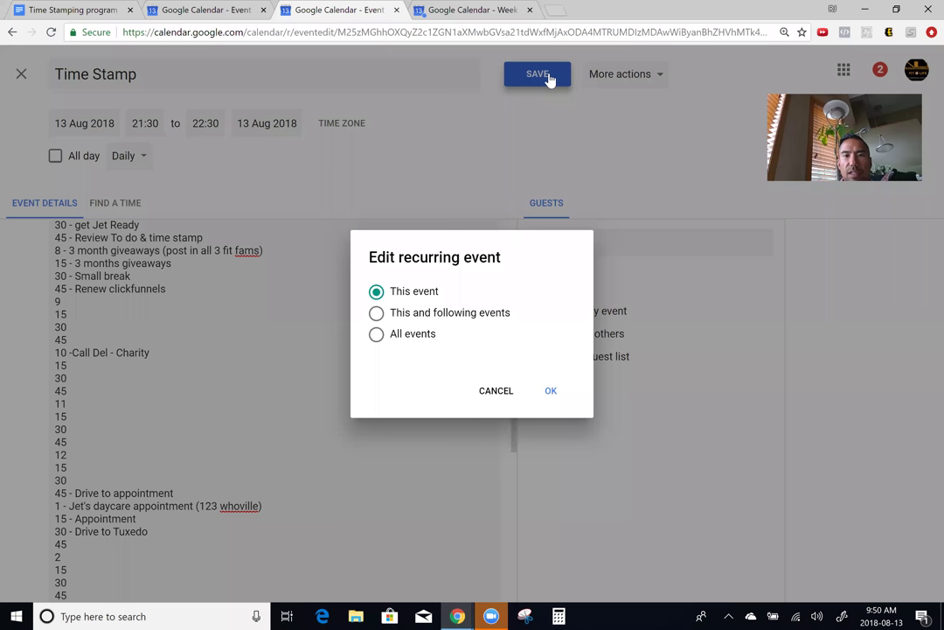
pyautogui.click(550, 392)
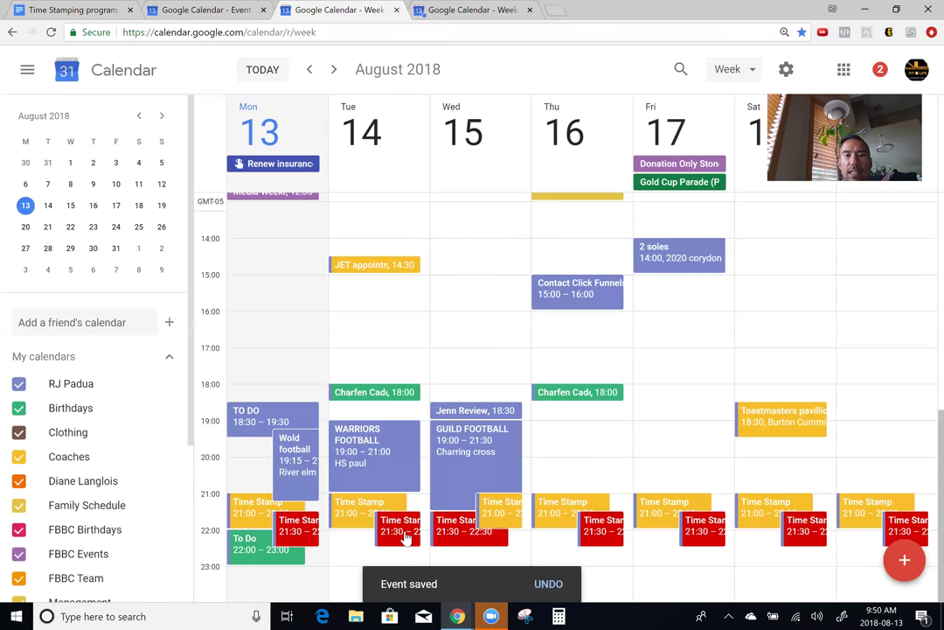
# - Open the red Time Stamp event on Tuesday 14 August for editing
pyautogui.click(405, 538)
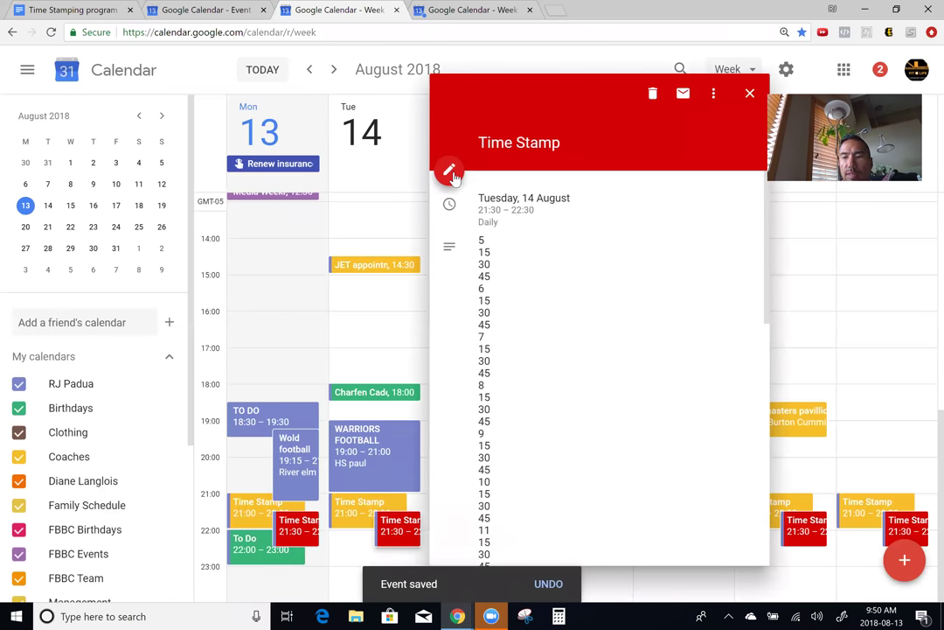
pyautogui.click(449, 171)
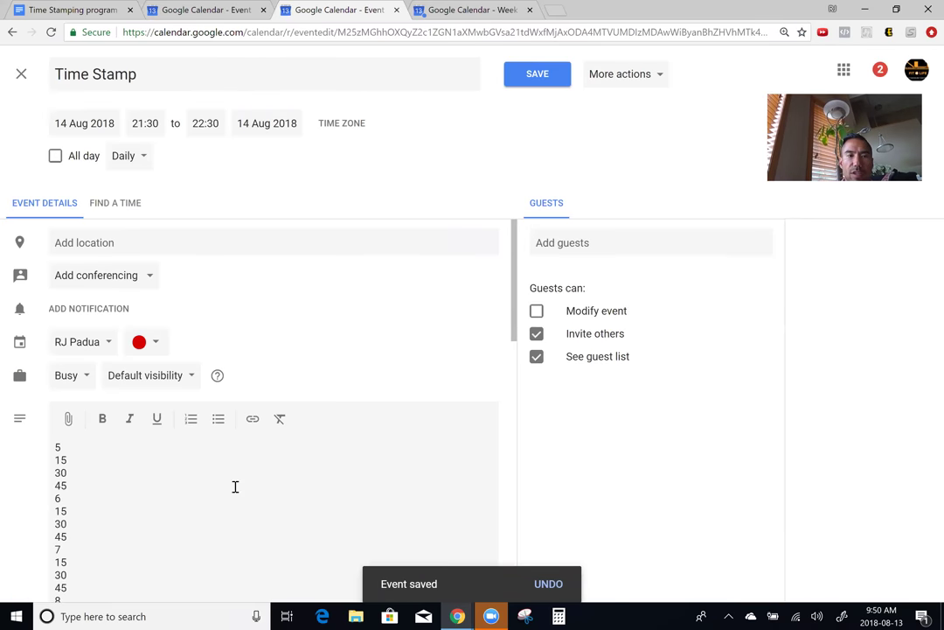
pyautogui.click(144, 485)
# - Copy the task "Order more flyer" from the To Do description and return to the Tuesday Time Stamp event
pyautogui.click(171, 10)
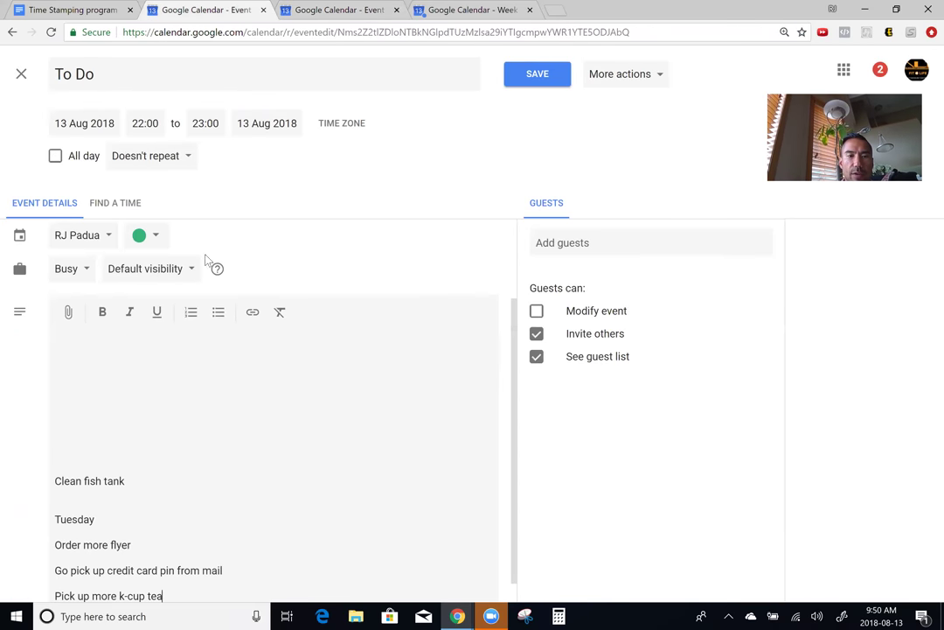
pyautogui.scroll(-1, 184, 454)
pyautogui.moveTo(146, 527); pyautogui.dragTo(50, 528)
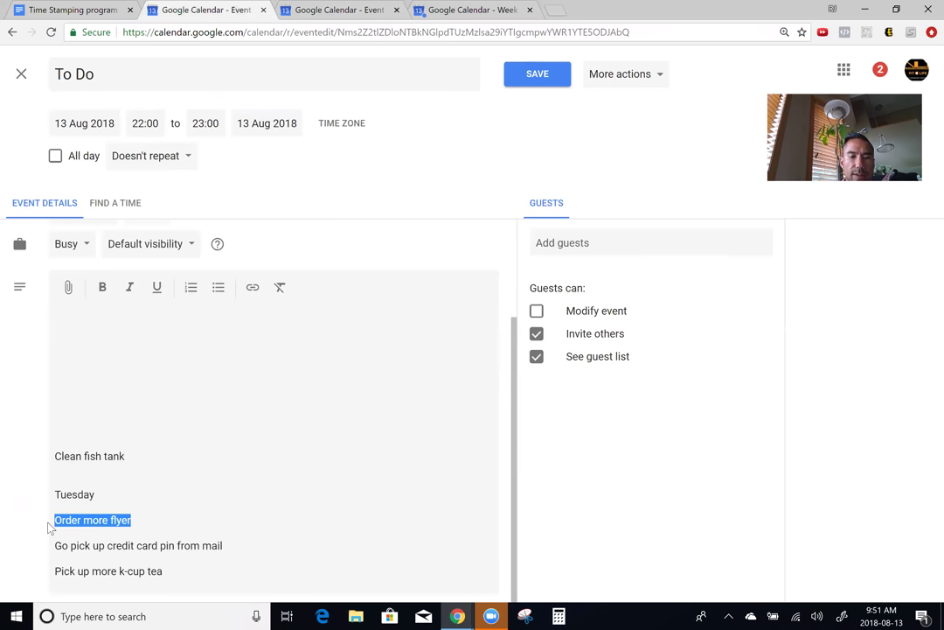
pyautogui.click(348, 12)
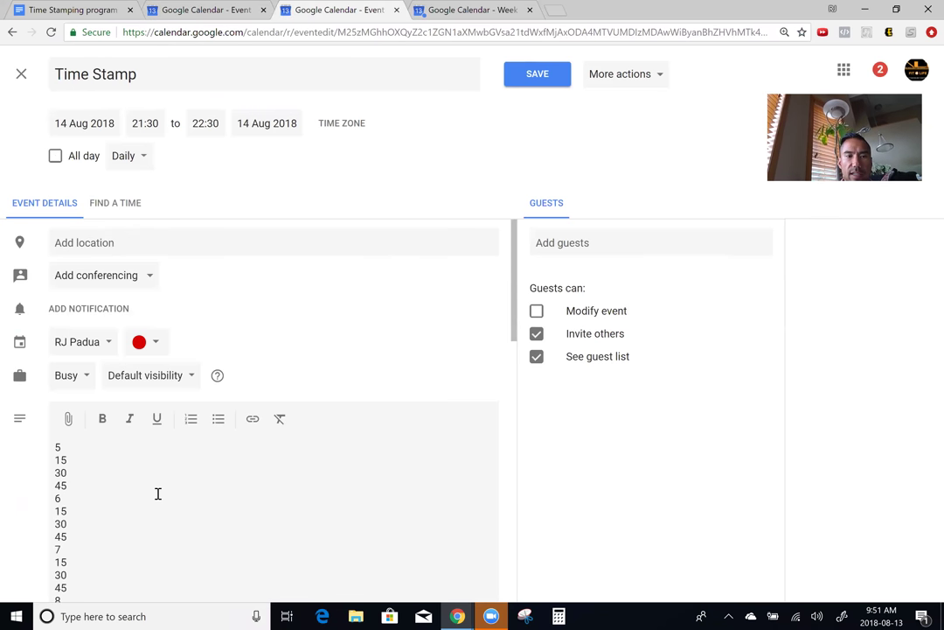
# - Enter "Wake up morning routine" in the 7:00 slot, "1 ch of tribe" at 7:15 and the task of getting the child ready at 7:30
pyautogui.scroll(-1, 146, 501)
pyautogui.click(121, 501)
pyautogui.write('Wake up morning routine')
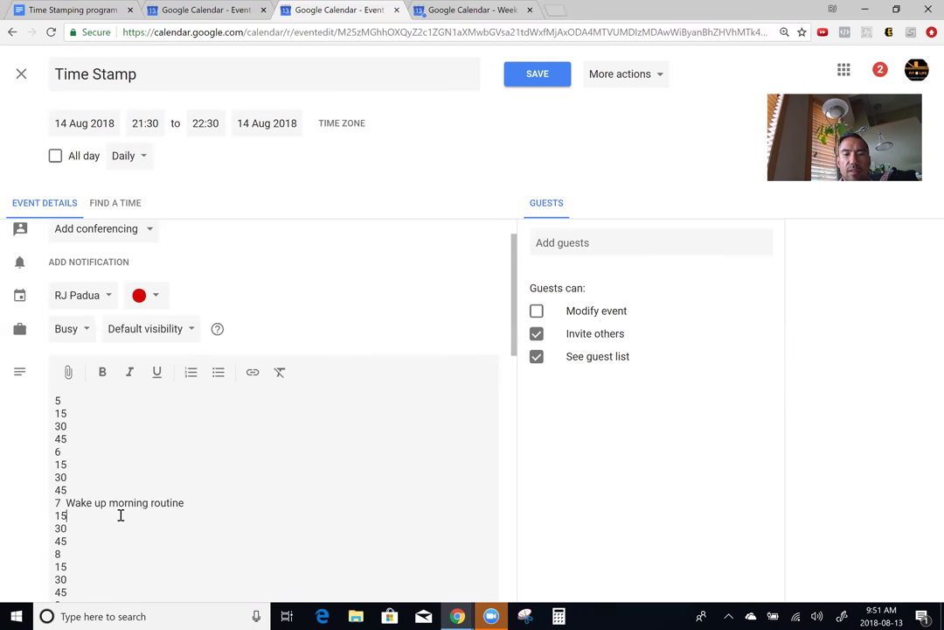
pyautogui.click(121, 515)
pyautogui.write('1 ch')
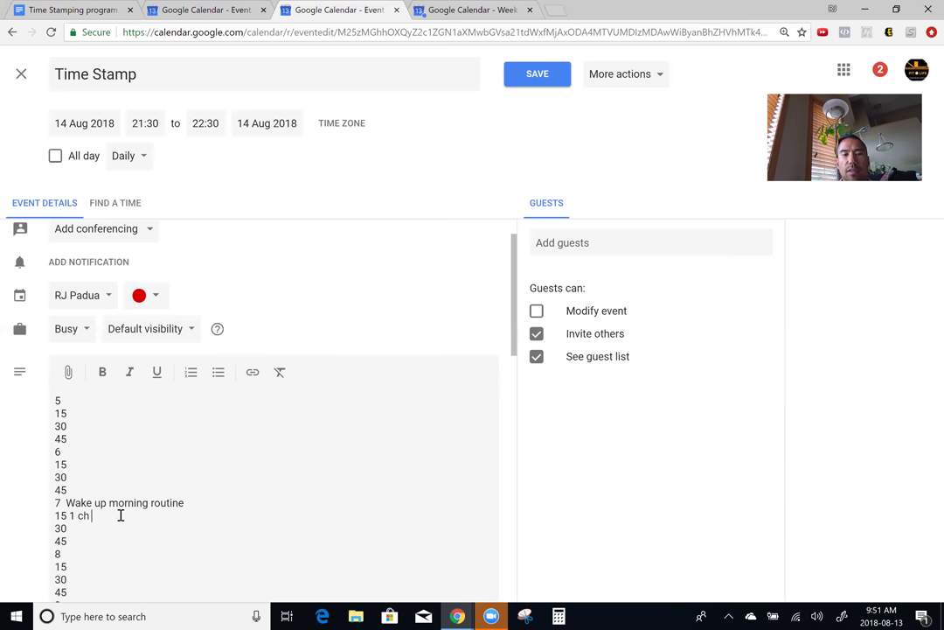
pyautogui.write(' of tru')
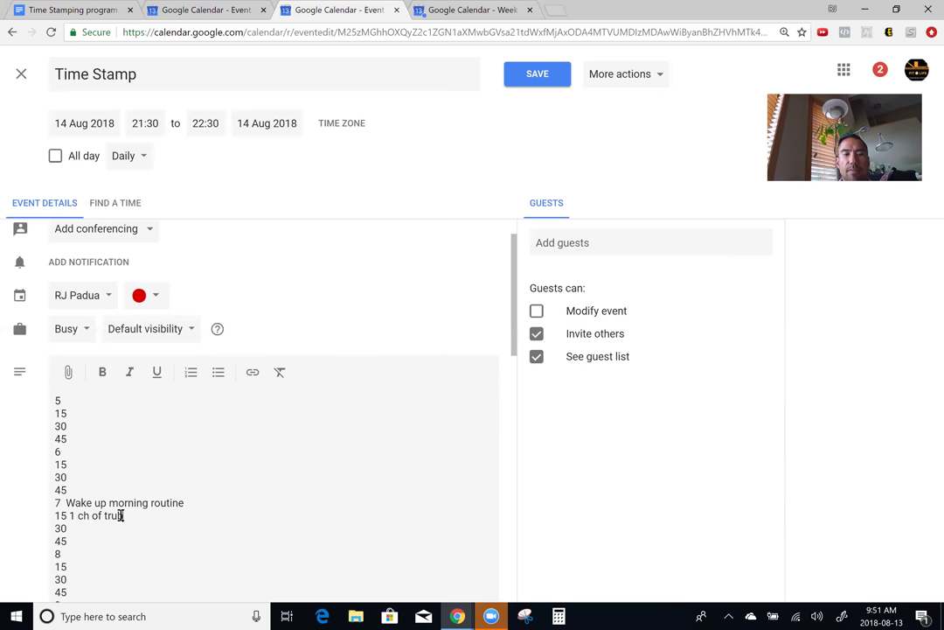
pyautogui.write('be')
pyautogui.click(123, 528)
pyautogui.write('Get jet ready')
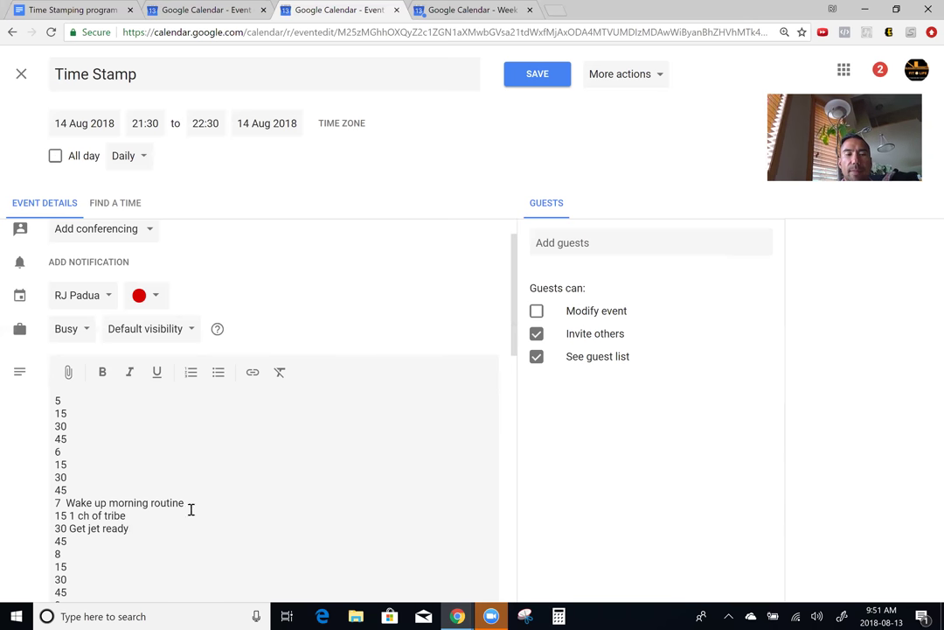
# - Enter "Order more flyers" in the 7:45 slot and "- Managers meeting" in the 8:15 slot
pyautogui.scroll(-2, 148, 515)
pyautogui.click(126, 441)
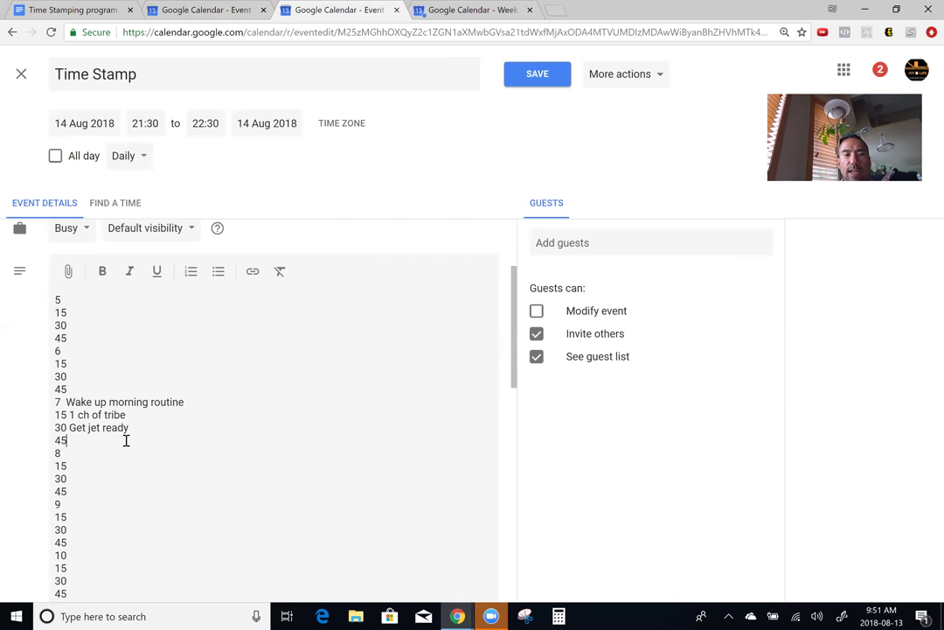
pyautogui.write('Order more flyers')
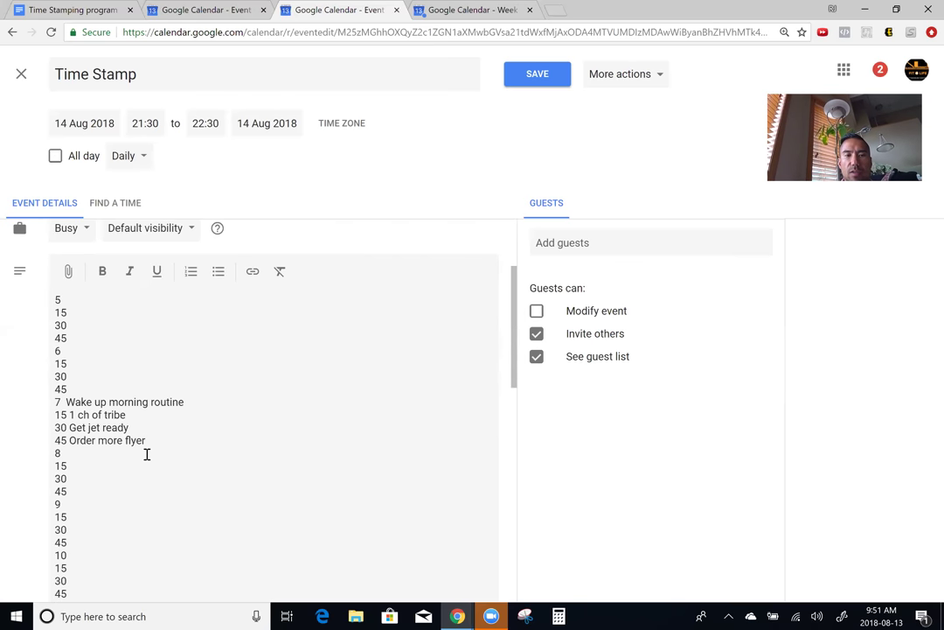
pyautogui.click(132, 454)
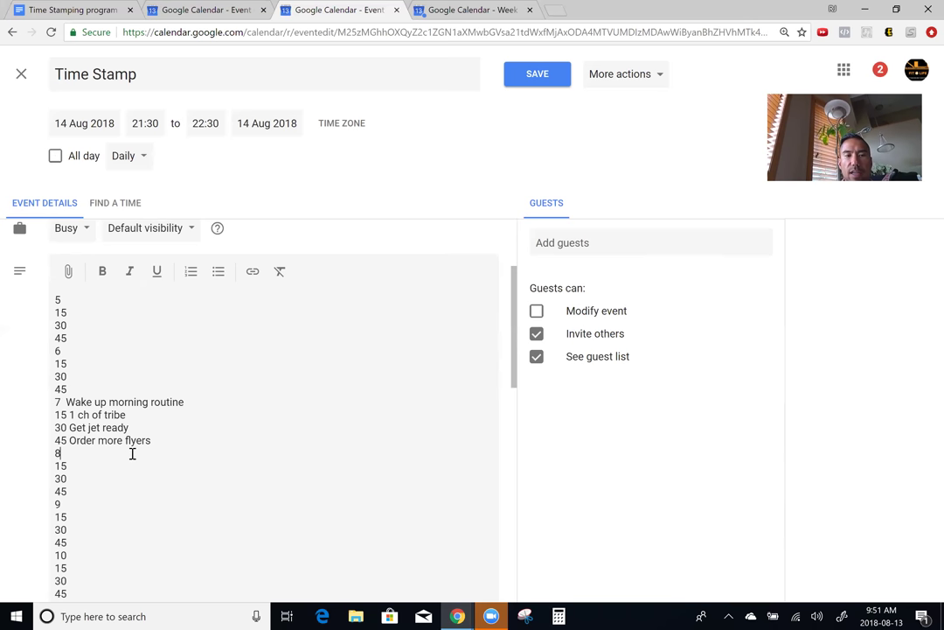
pyautogui.click(126, 466)
pyautogui.write('- Managers meetings')
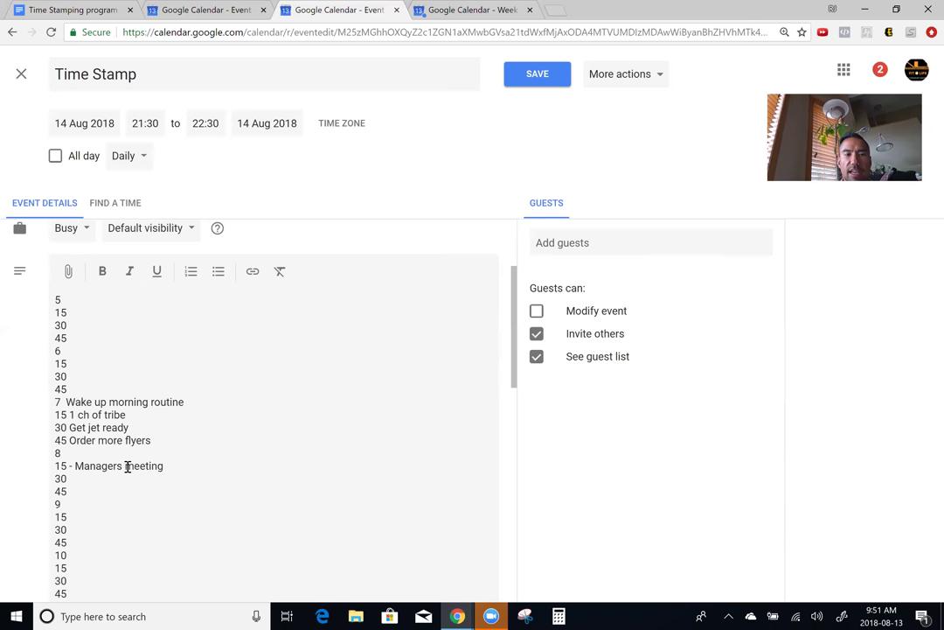
# - Copy "Go pick up credit card pin from mail" from the To Do event into the 12:00 and 12:15 slots, each preceded by a dash
pyautogui.scroll(-1, 127, 466)
pyautogui.hotkey('ctrl', 'shift', 'Tab')
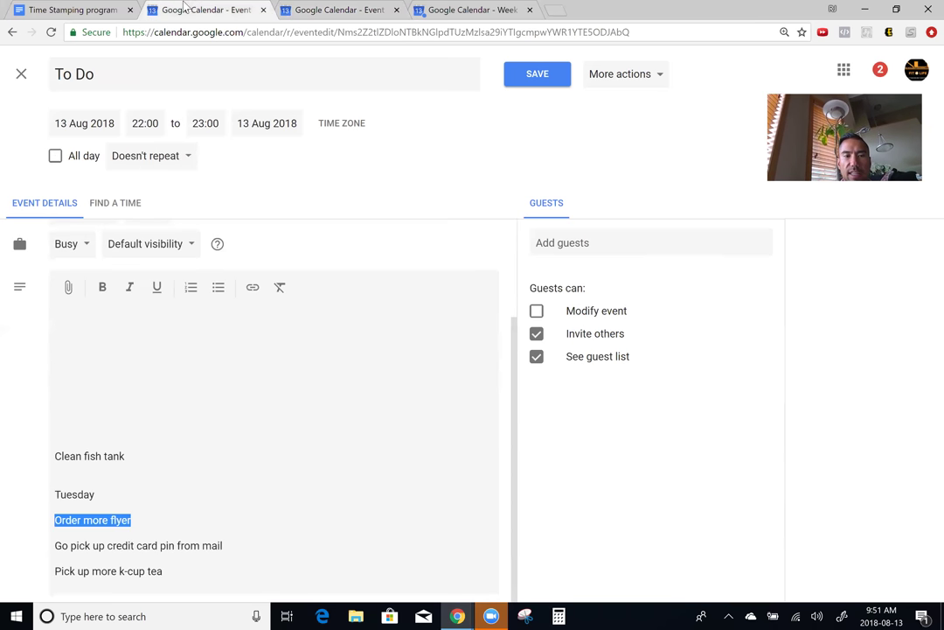
pyautogui.moveTo(223, 546); pyautogui.dragTo(55, 547)
pyautogui.hotkey('ctrl', 'c')
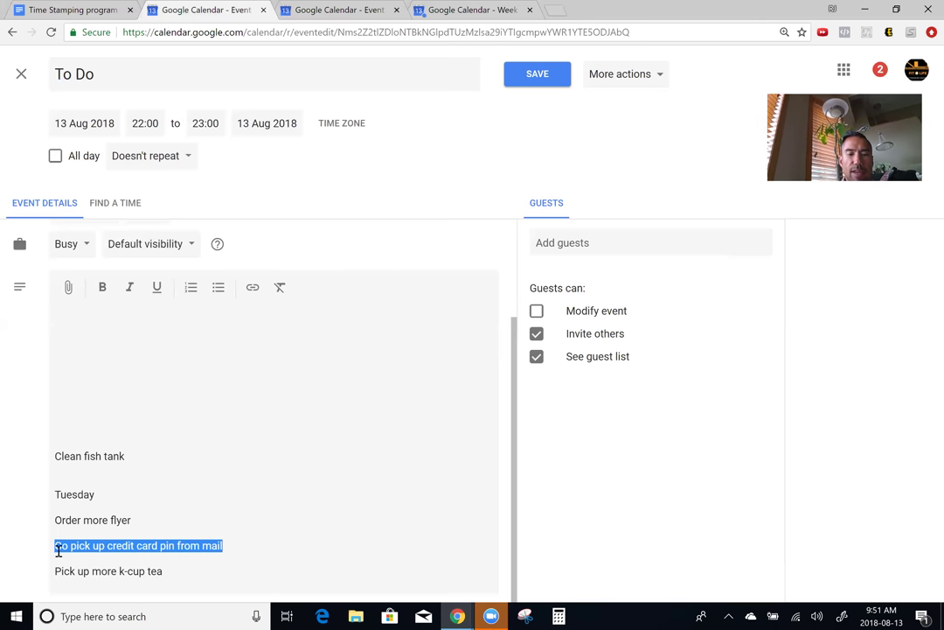
pyautogui.click(323, 10)
pyautogui.scroll(-1, 118, 494)
pyautogui.click(126, 509)
pyautogui.write('Go pick up credit card pin from mail')
pyautogui.click(179, 524)
pyautogui.write('-')
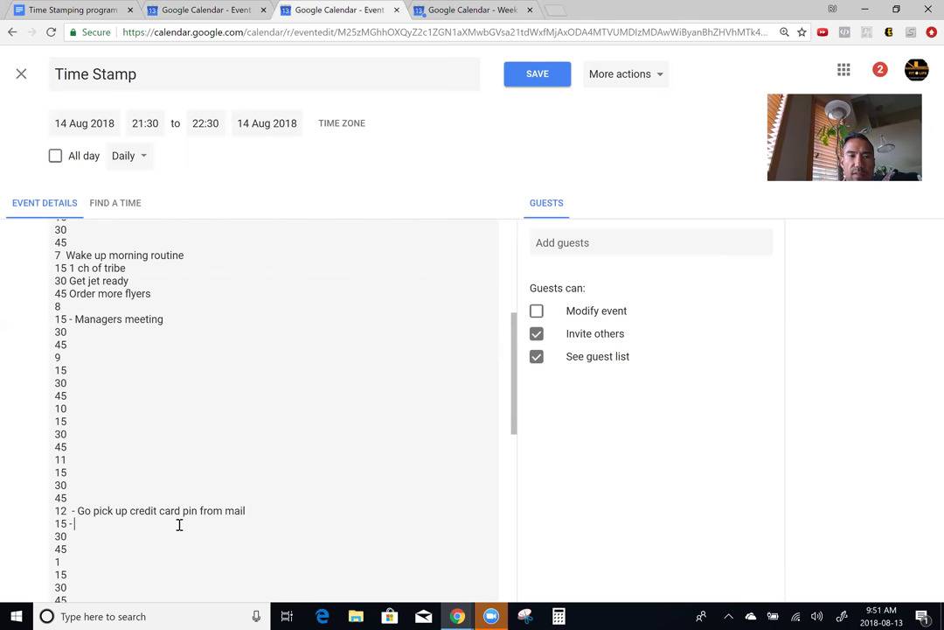
pyautogui.hotkey('ctrl', 'v')
# - Enter "Drive to post office" in the 11:45 slot of the Tuesday Time Stamp event
pyautogui.write('D')
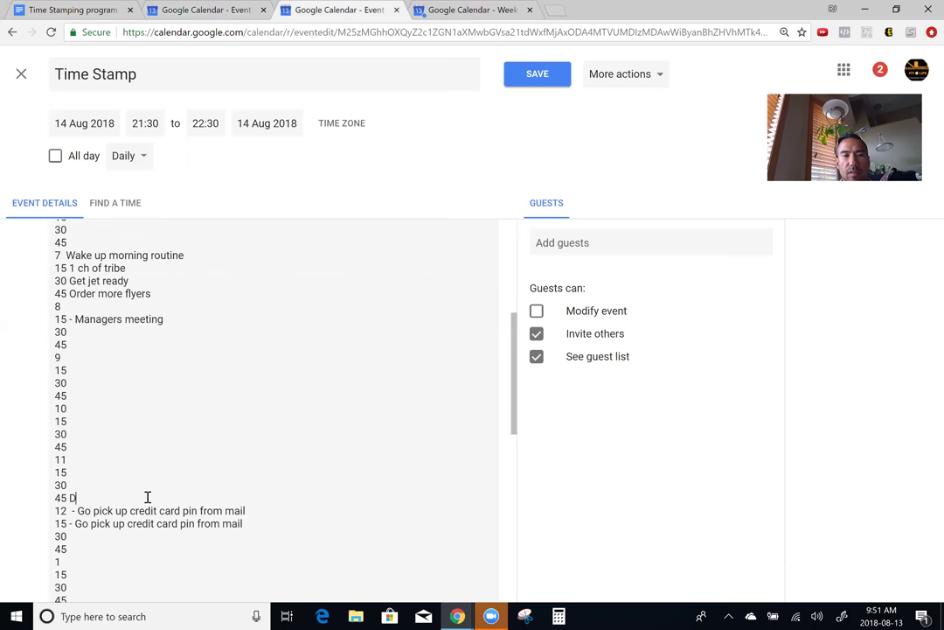
pyautogui.write('rive to ')
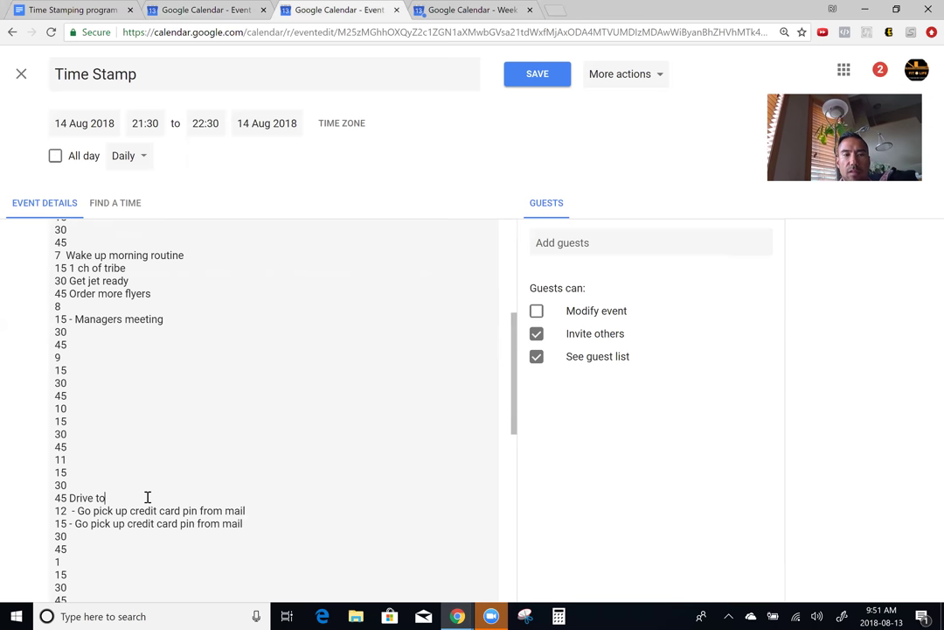
pyautogui.write('post office')
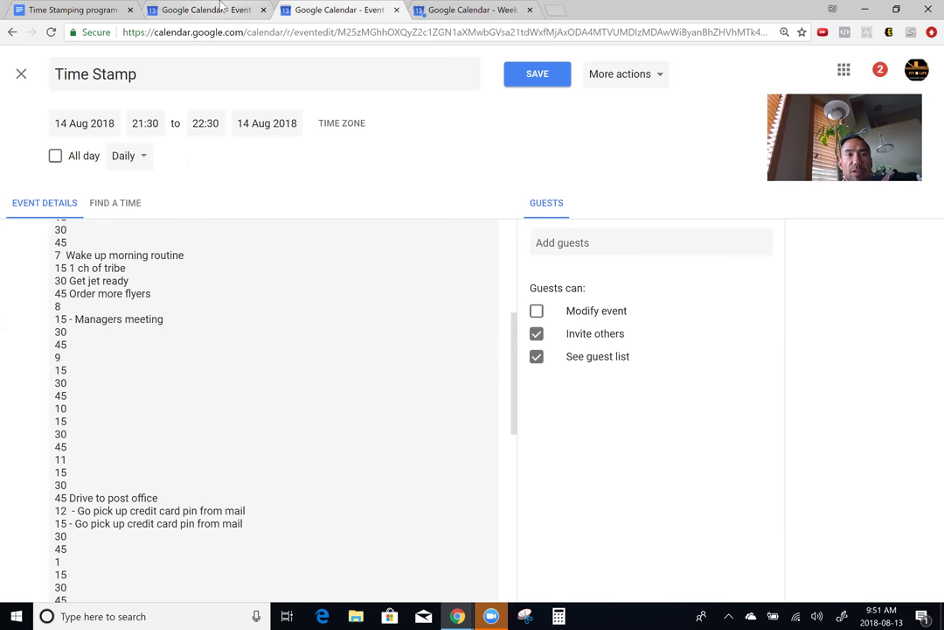
# - Add a "Tuesday add on" heading at the end of the To Do event's description, with "Order more steel waterbottles" beneath it
pyautogui.hotkey('ctrl', 'shift', 'Tab')
pyautogui.click(187, 578)
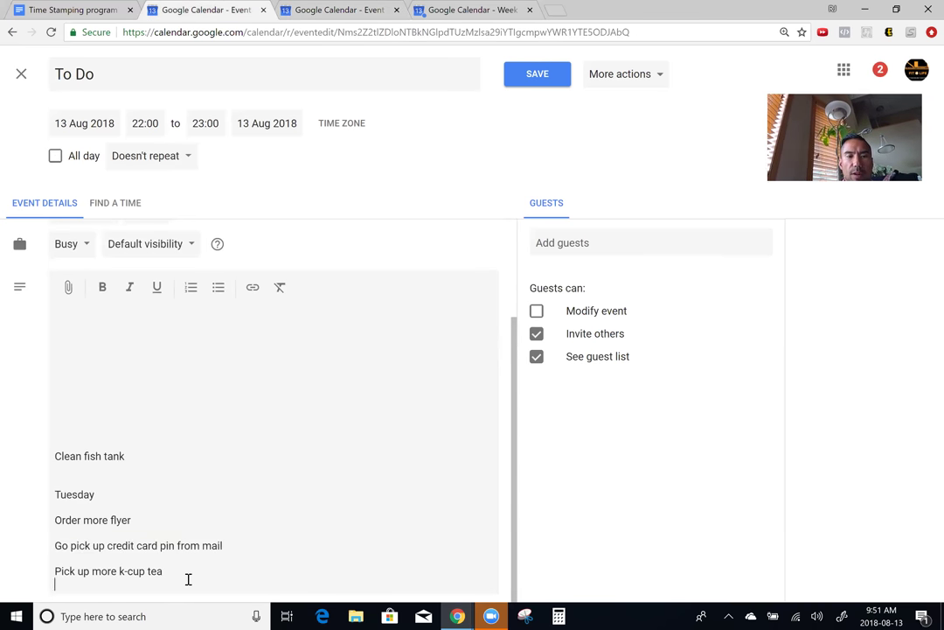
pyautogui.press('Return')
pyautogui.write('Tuesday')
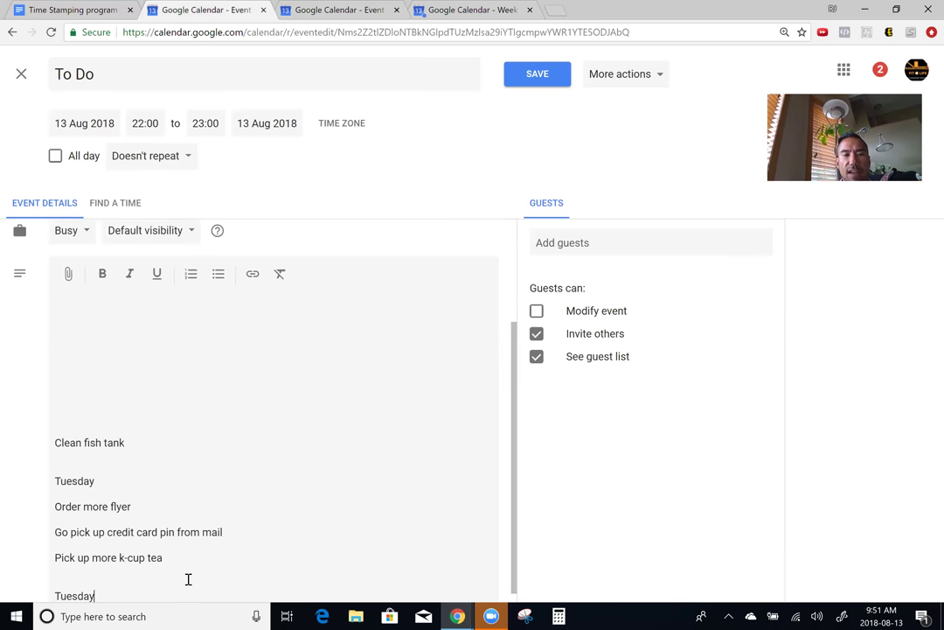
pyautogui.write(' add on')
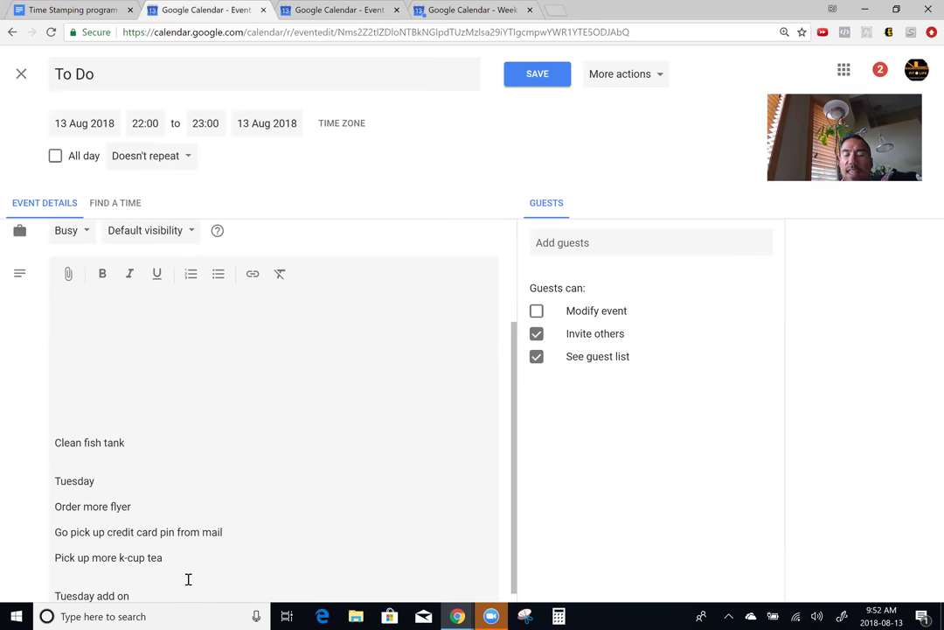
pyautogui.press('Return')
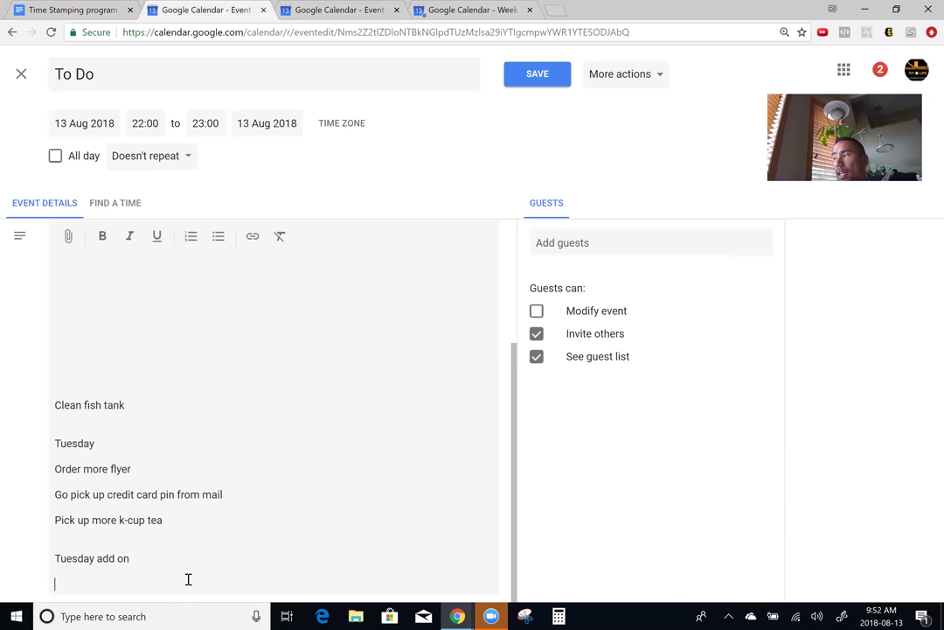
pyautogui.write('Or')
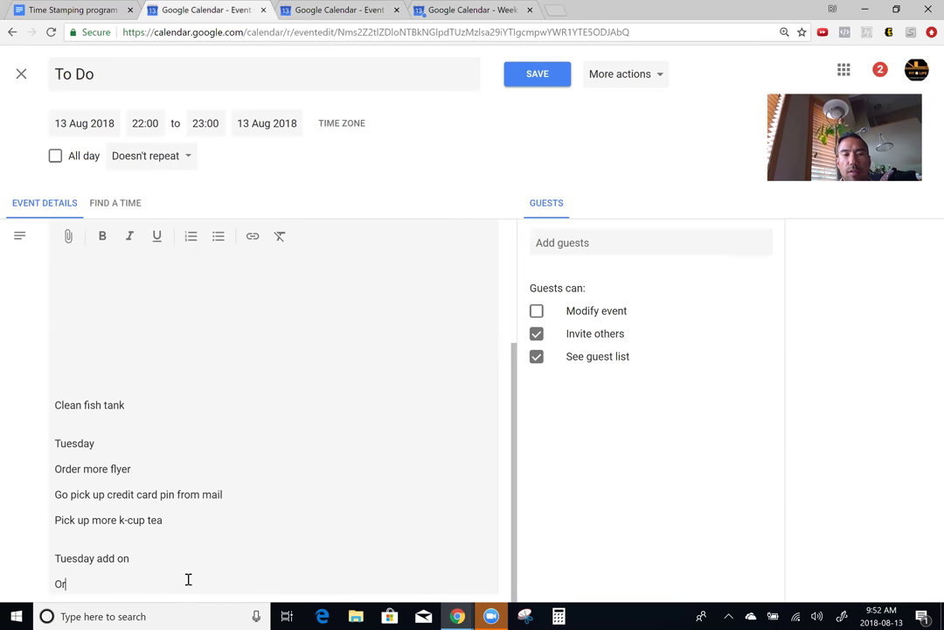
pyautogui.write('der more ste')
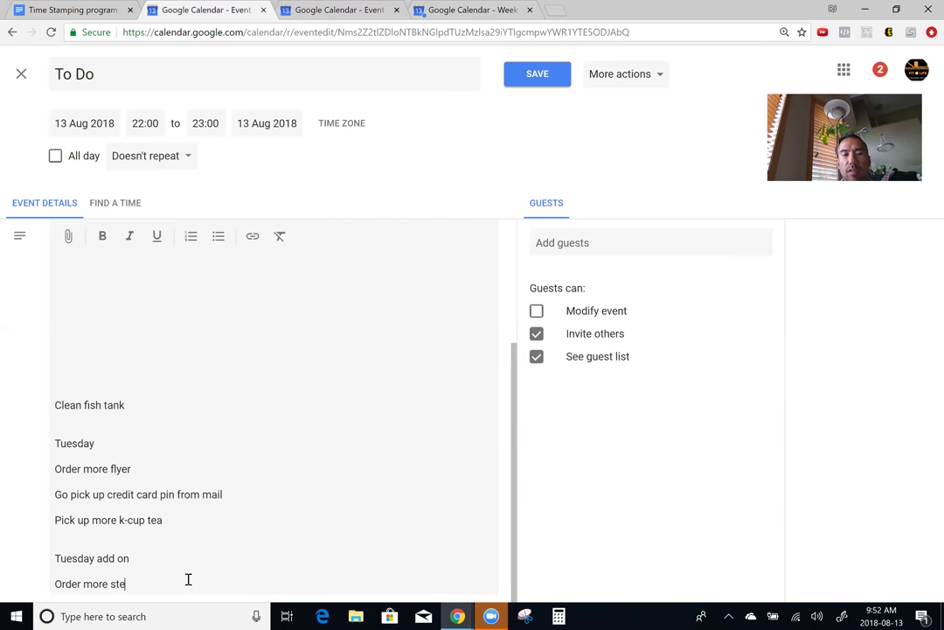
pyautogui.write('el waterbottles')
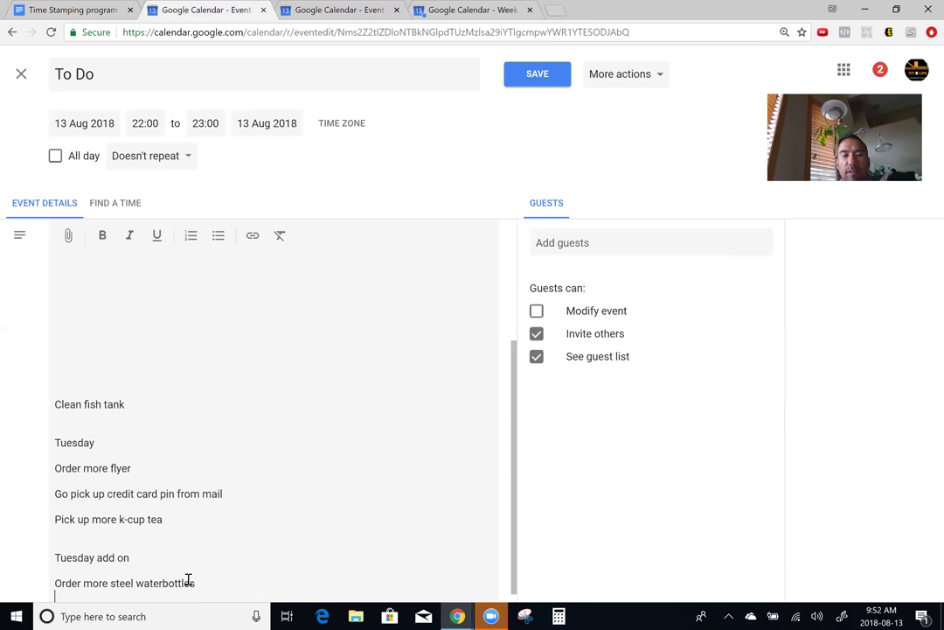
pyautogui.press('Return')
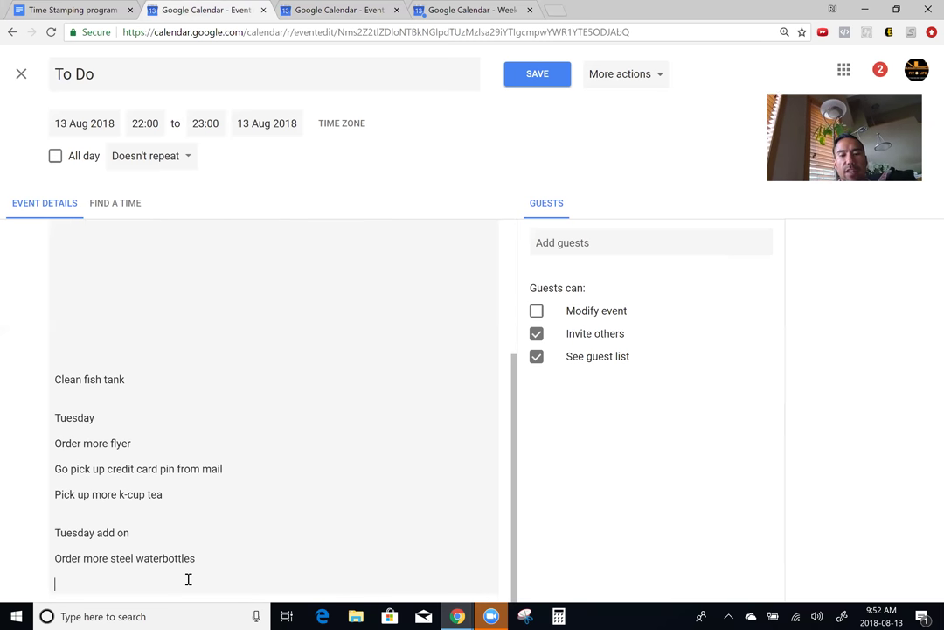
# - Add "Create new T-shirts" and "Media meeting" to the "Tuesday add on" list
pyautogui.write('Create')
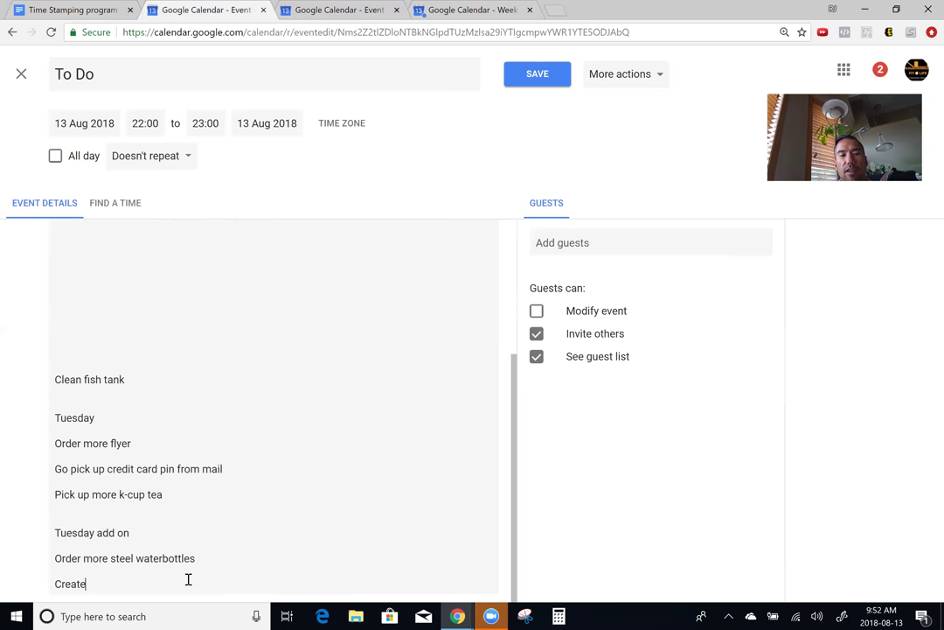
pyautogui.write(' new T-shirts')
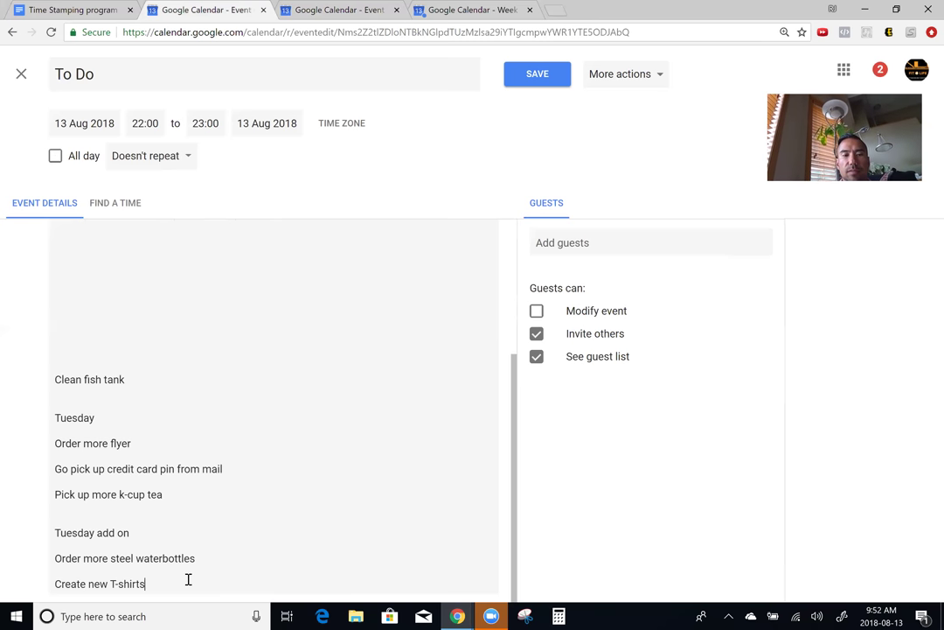
pyautogui.press('Return')
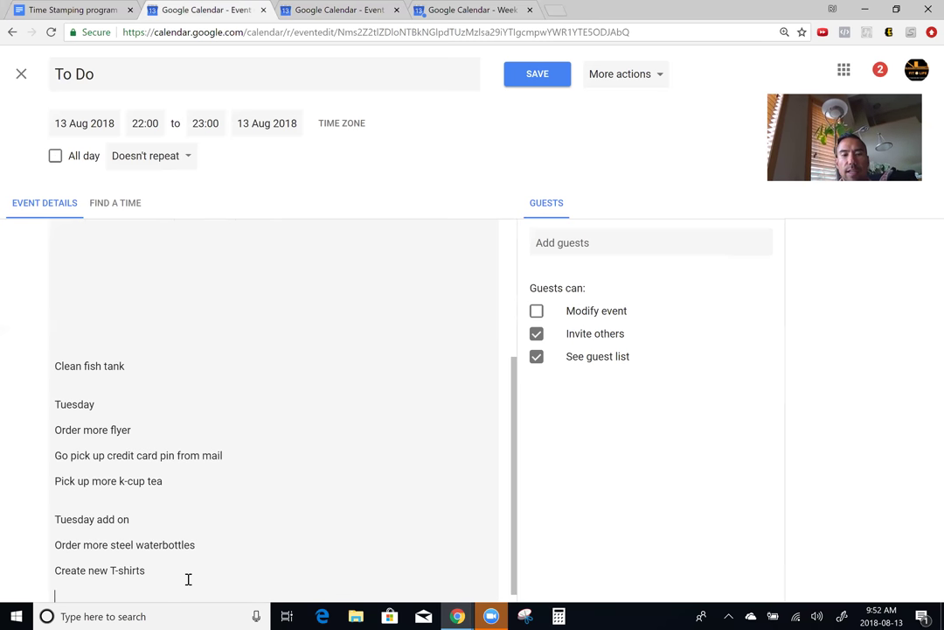
pyautogui.write('Media meeting')
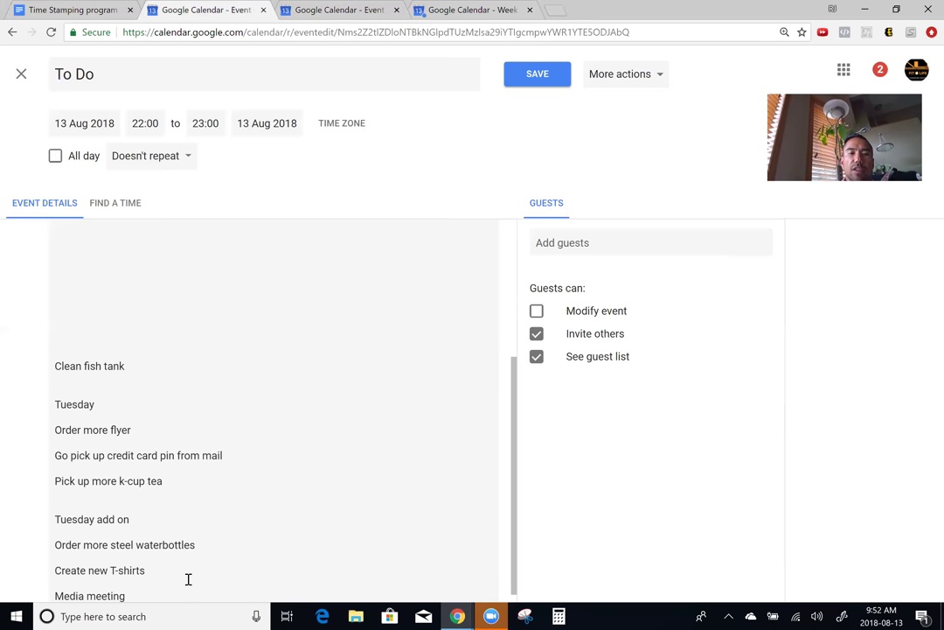
pyautogui.press('Return')
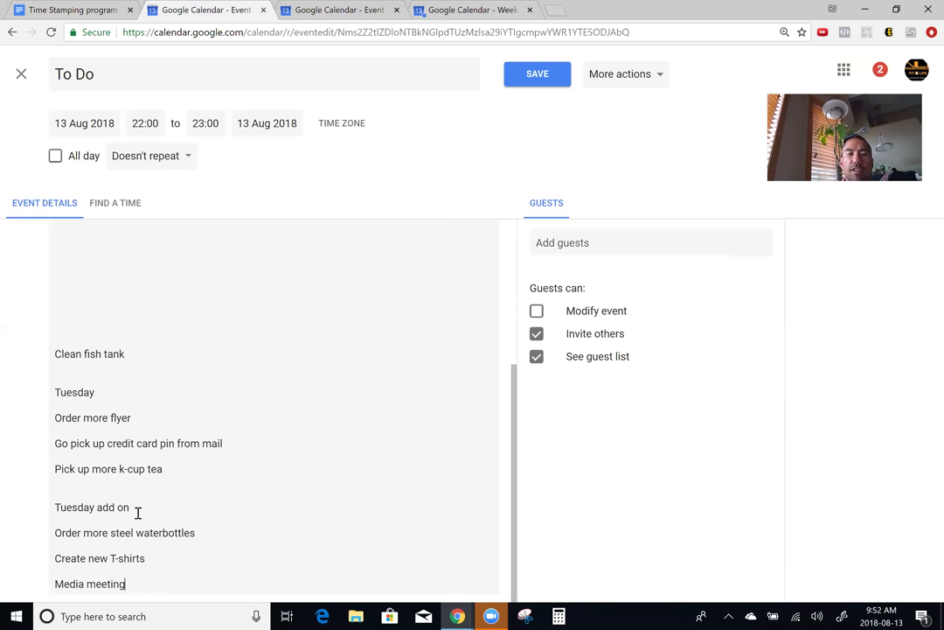
# - Delete the original Tuesday heading and its three tasks from the To Do description
pyautogui.moveTo(180, 468); pyautogui.dragTo(67, 418)
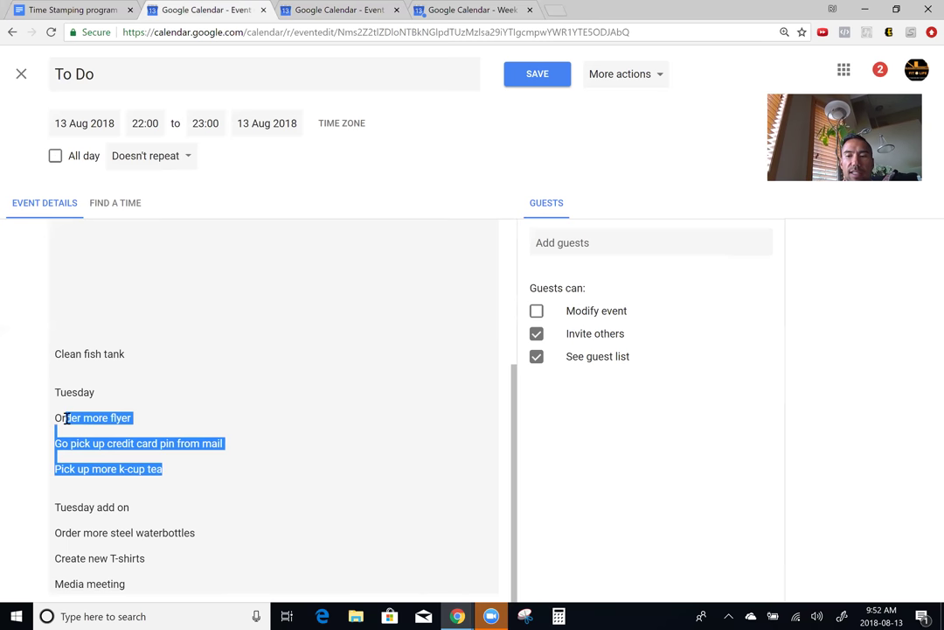
pyautogui.press('BackSpace')
pyautogui.moveTo(80, 468); pyautogui.dragTo(39, 450)
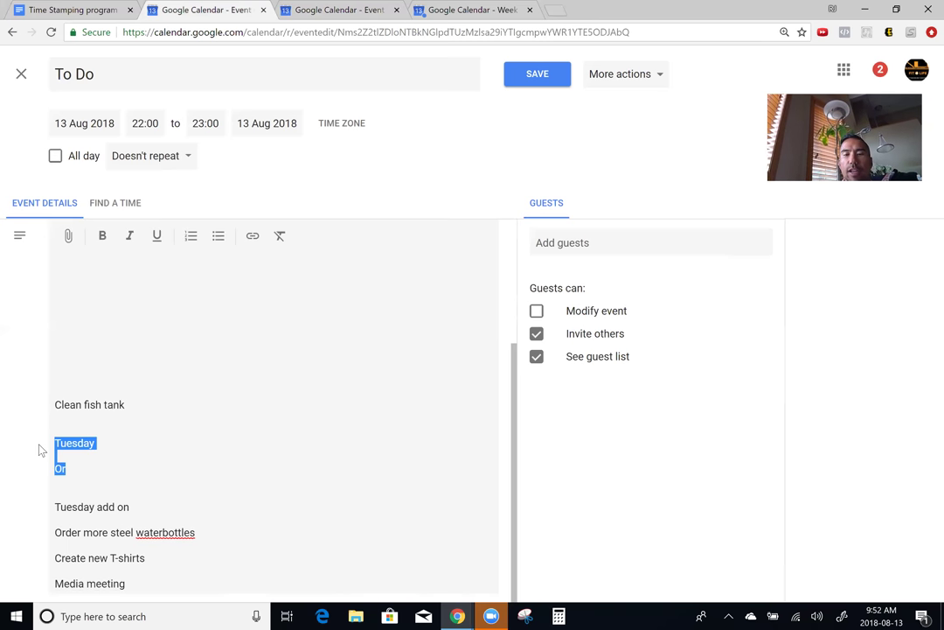
pyautogui.press('BackSpace')
# - Copy "Order more steel waterbottles" from the To Do list into the 2:00 afternoon slot of the Tuesday Time Stamp event
pyautogui.moveTo(196, 533); pyautogui.dragTo(53, 533)
pyautogui.hotkey('ctrl', 'c')
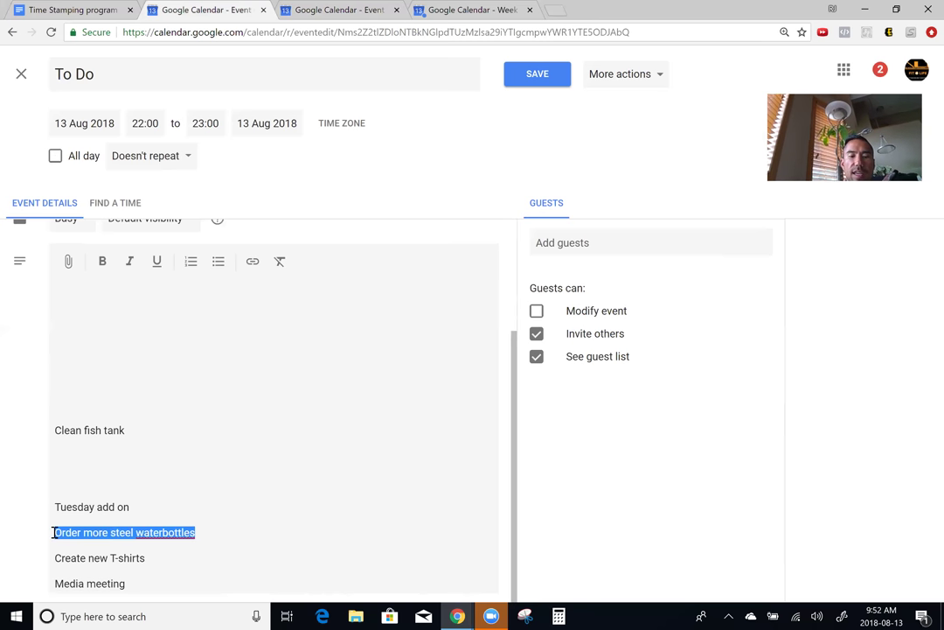
pyautogui.click(337, 9)
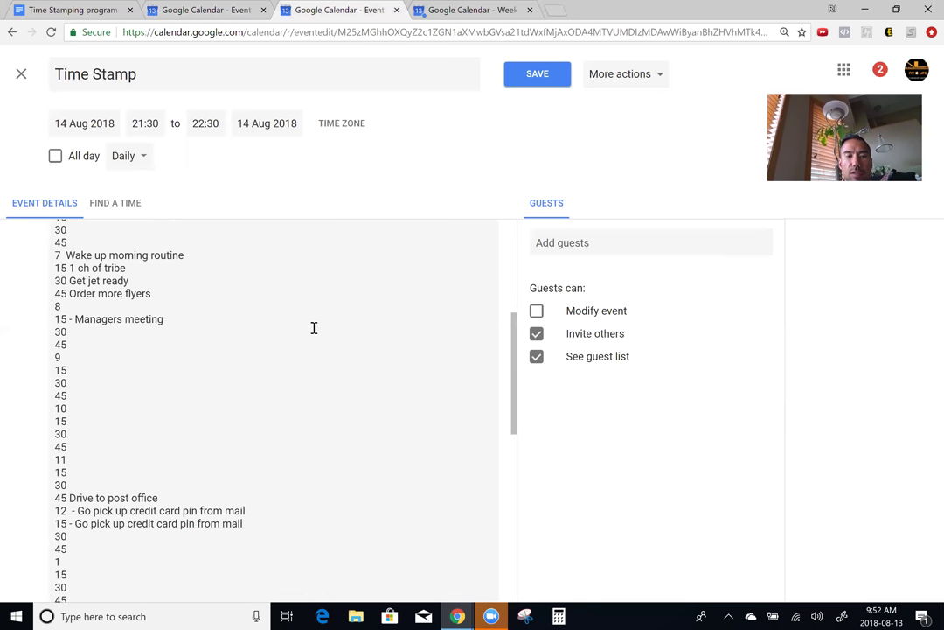
pyautogui.scroll(-3, 314, 328)
pyautogui.click(137, 338)
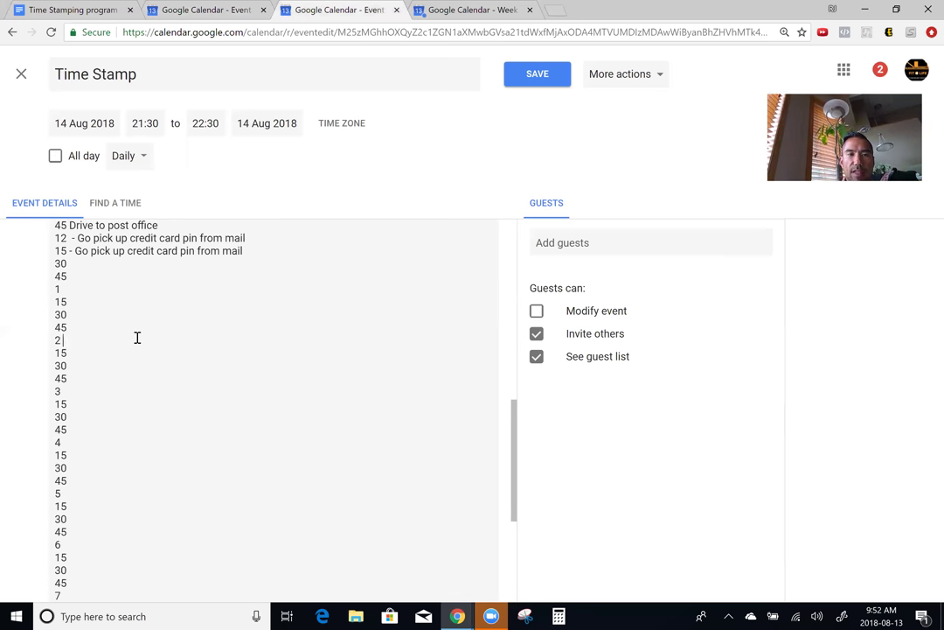
pyautogui.hotkey('ctrl', 'v')
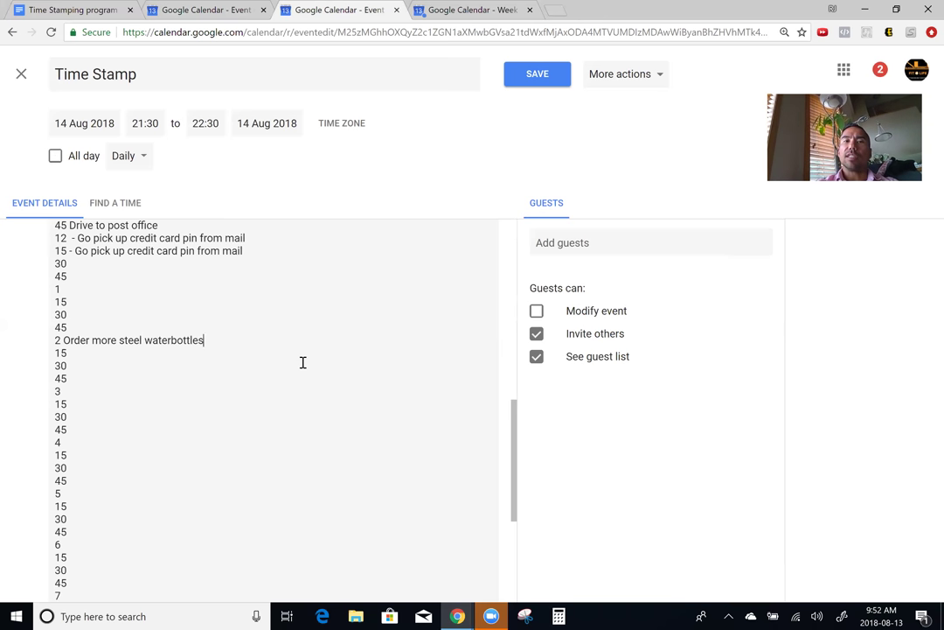
# - Start a new event on Saturday 18 Aug from 16:30 to 17:30 with full options and remove both default notifications
pyautogui.click(446, 12)
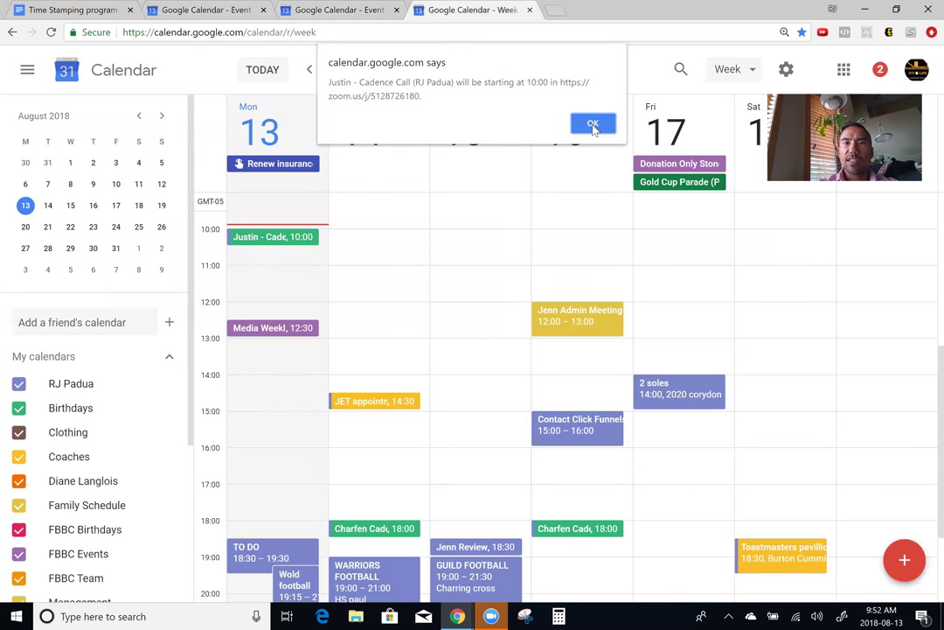
pyautogui.click(592, 123)
pyautogui.scroll(-1, 461, 299)
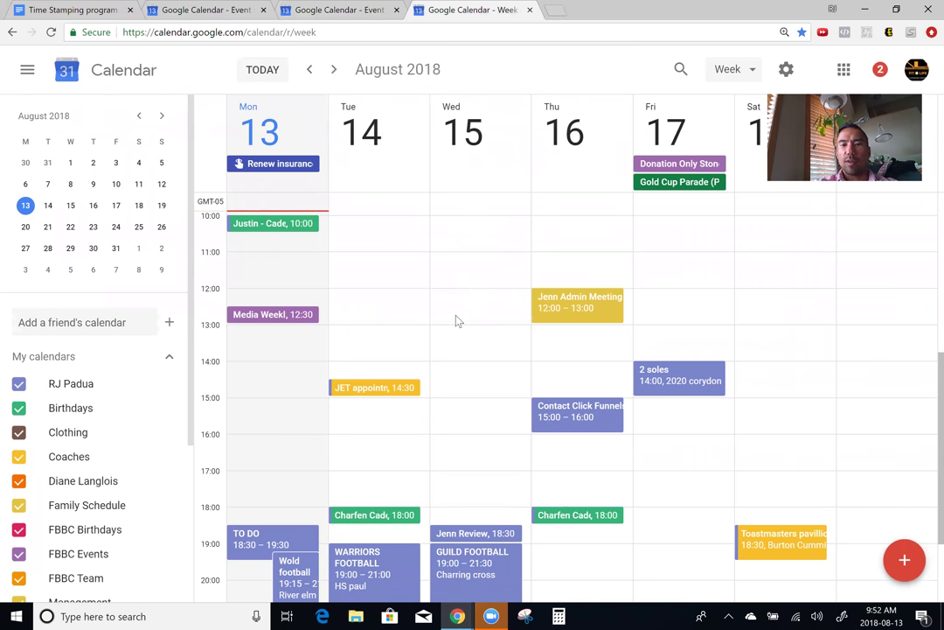
pyautogui.scroll(-1, 338, 505)
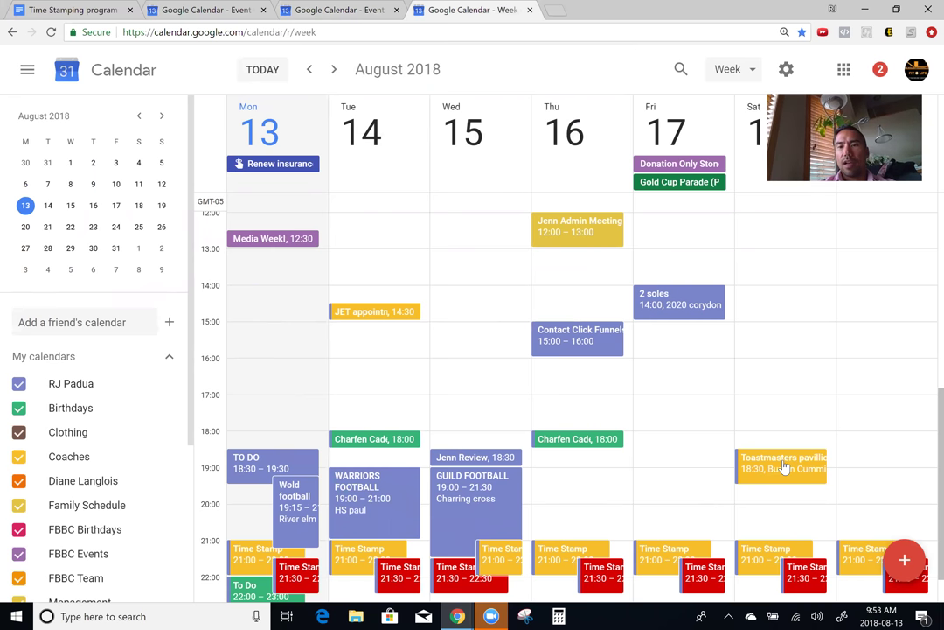
pyautogui.click(783, 384)
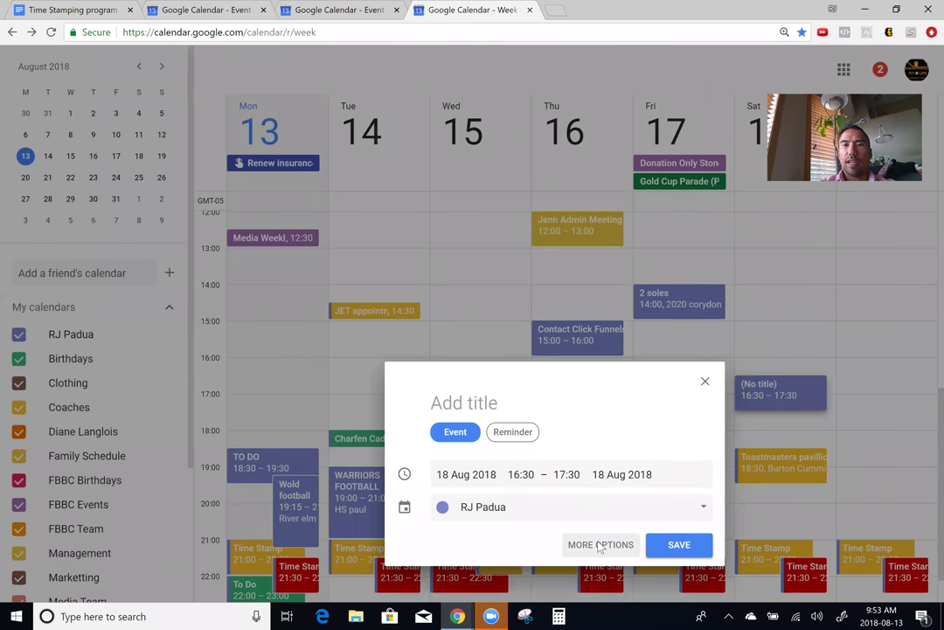
pyautogui.click(599, 544)
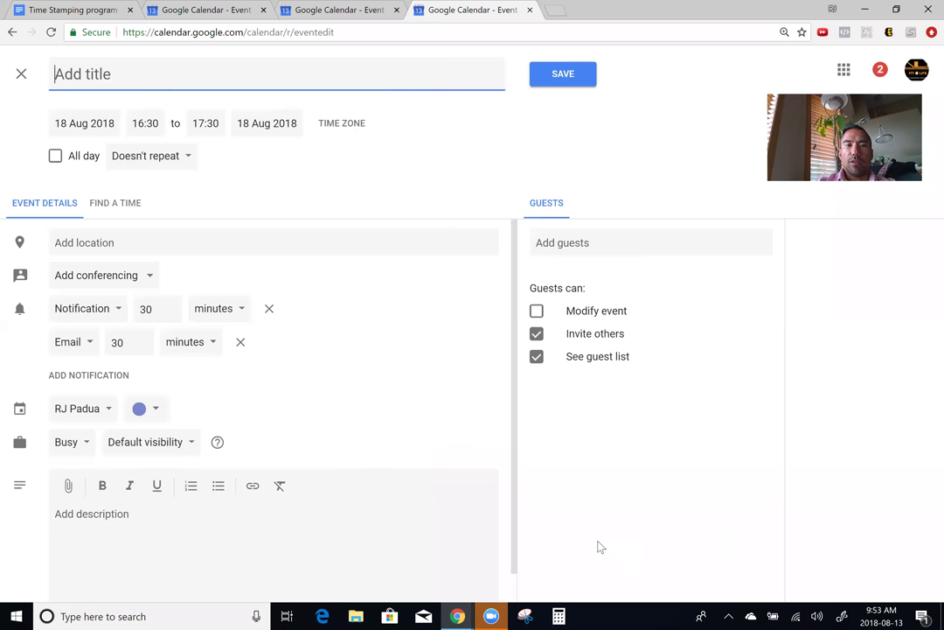
pyautogui.click(268, 309)
pyautogui.click(241, 309)
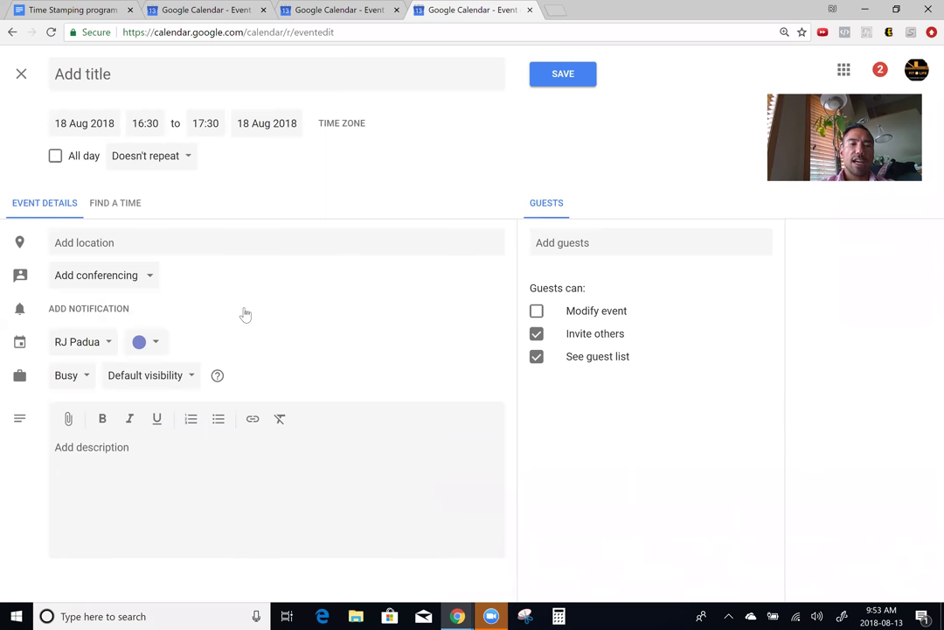
# - Colour the new Saturday event light blue and title it "Football"
pyautogui.click(156, 350)
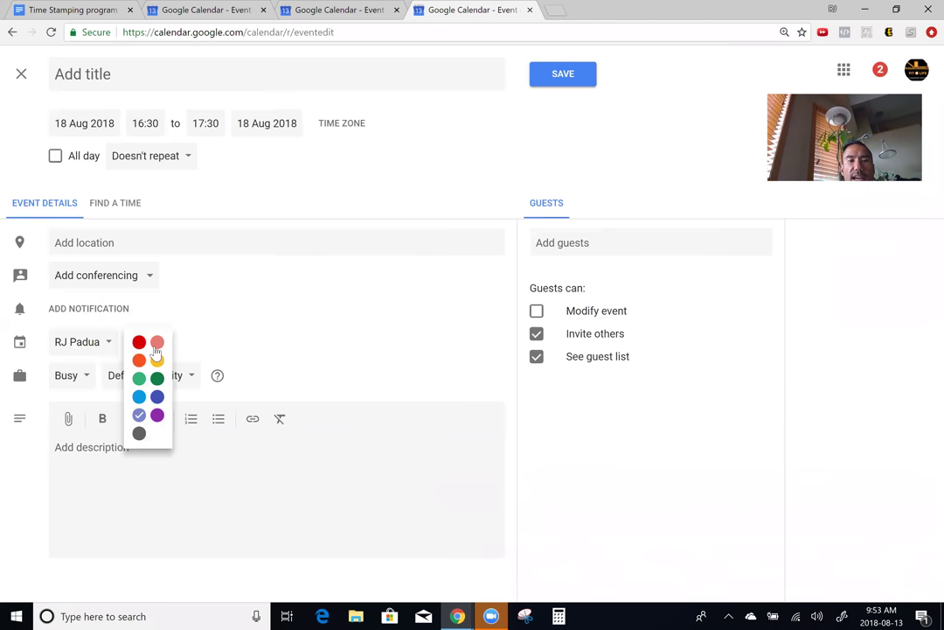
pyautogui.click(139, 398)
pyautogui.click(158, 77)
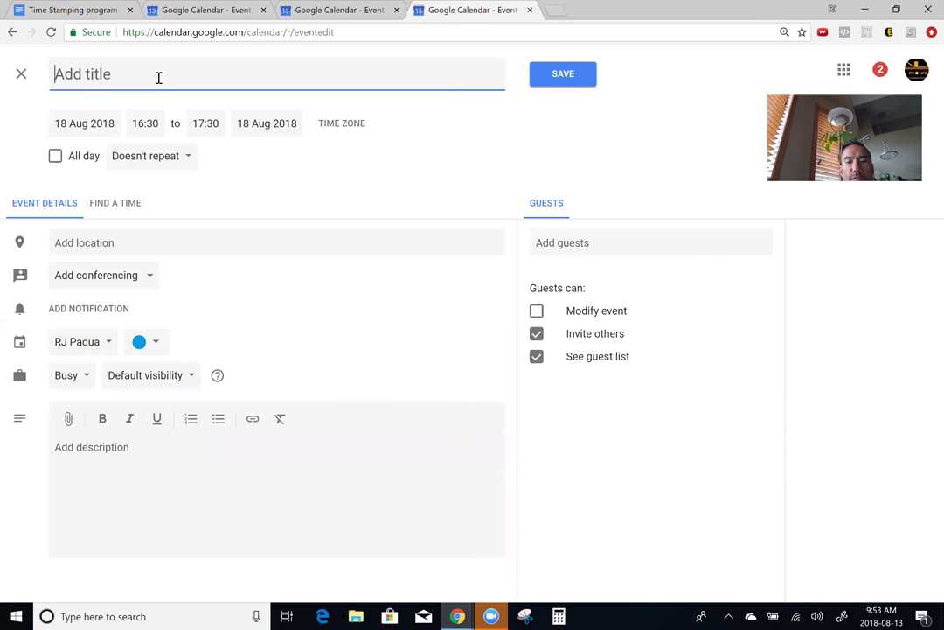
pyautogui.write('Football')
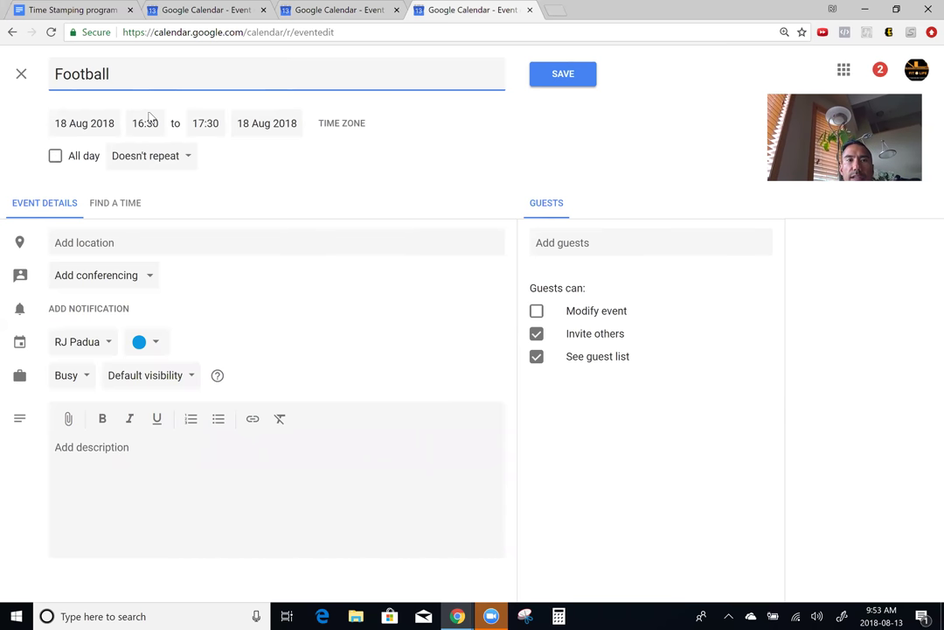
# - Pick 18 Aug 2018 as the Football event's date and save the event
pyautogui.click(145, 123)
pyautogui.click(400, 198)
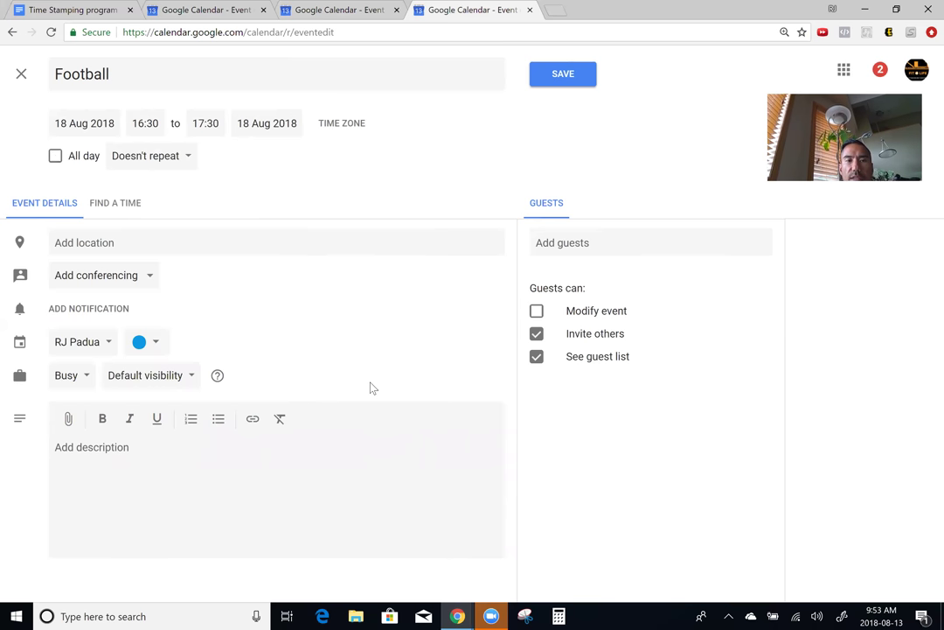
pyautogui.click(92, 123)
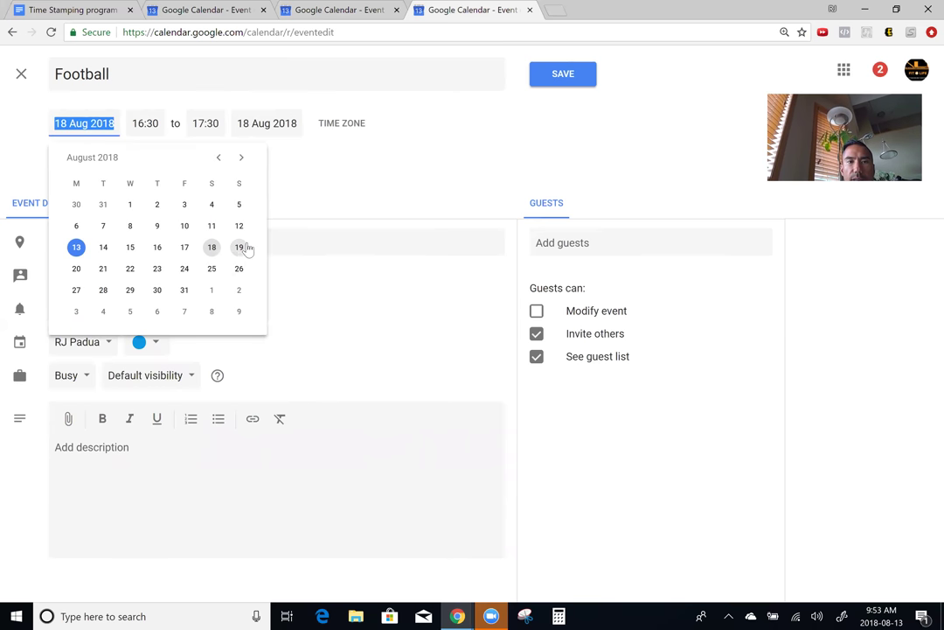
pyautogui.click(212, 246)
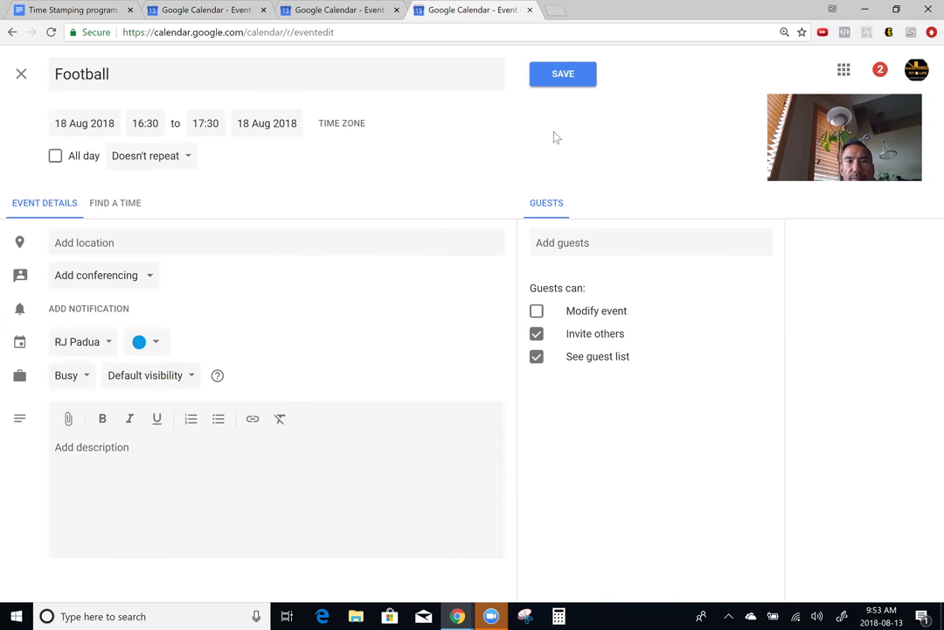
pyautogui.click(563, 76)
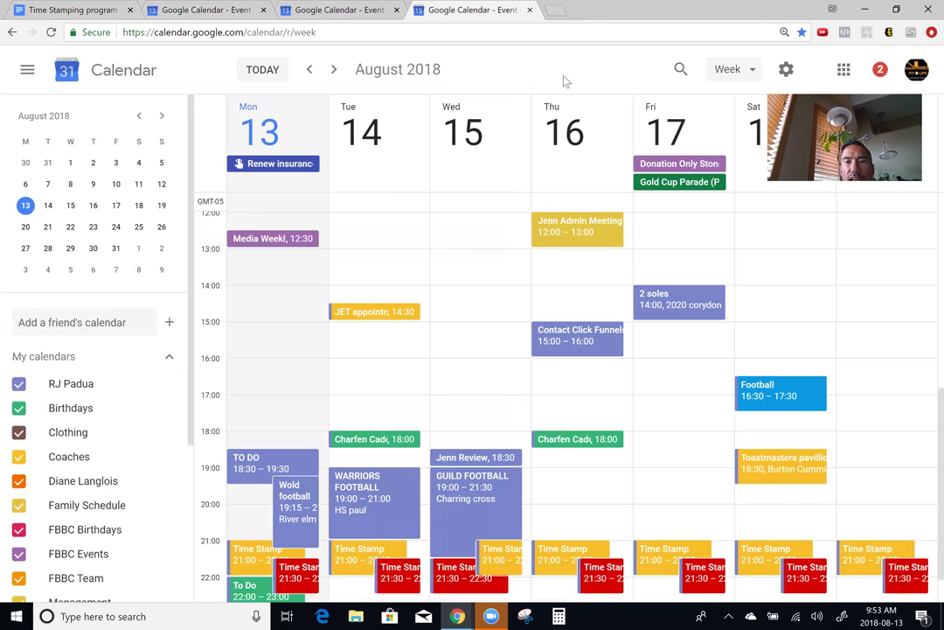
pyautogui.click(206, 10)
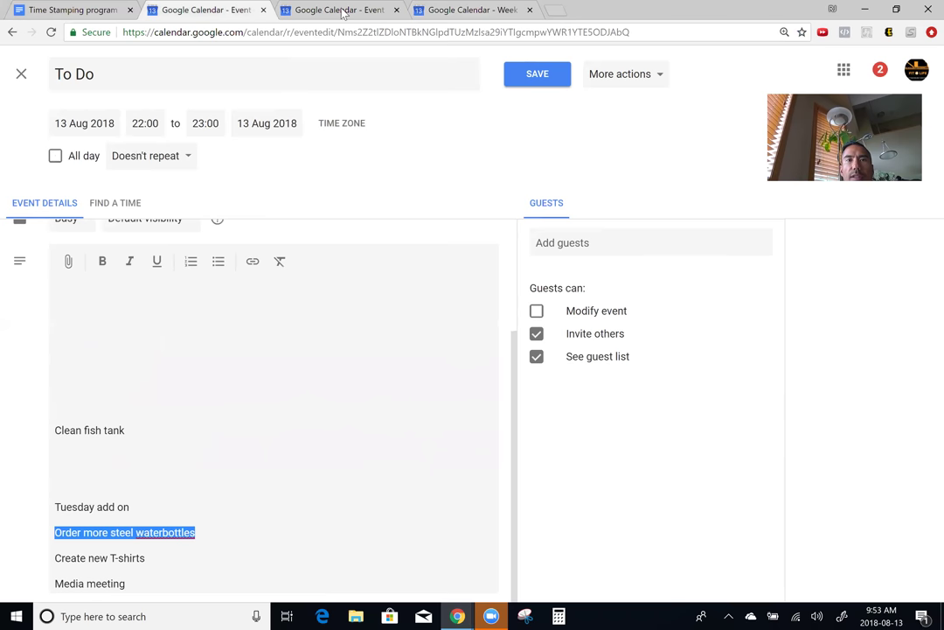
pyautogui.click(293, 10)
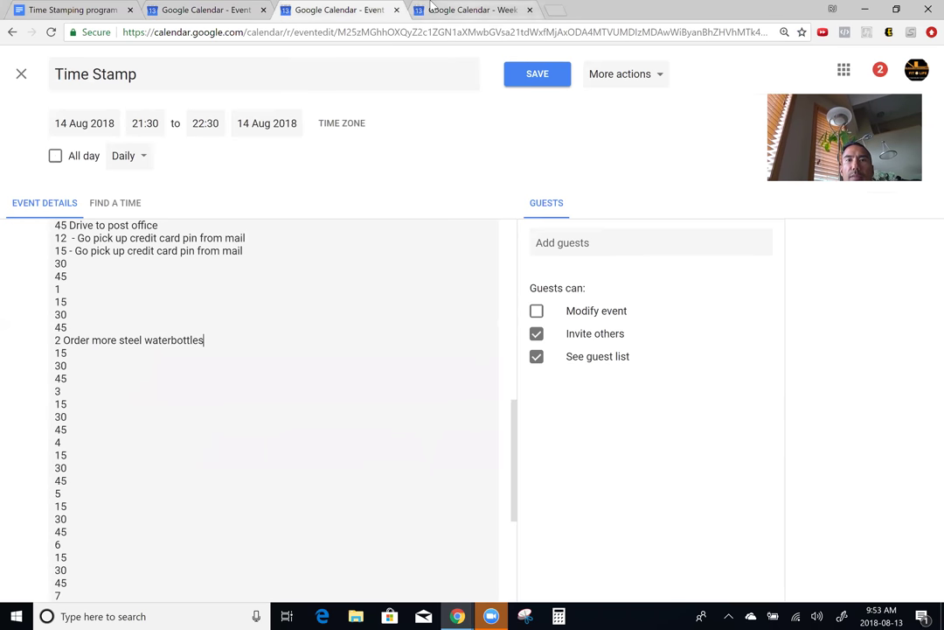
pyautogui.click(472, 9)
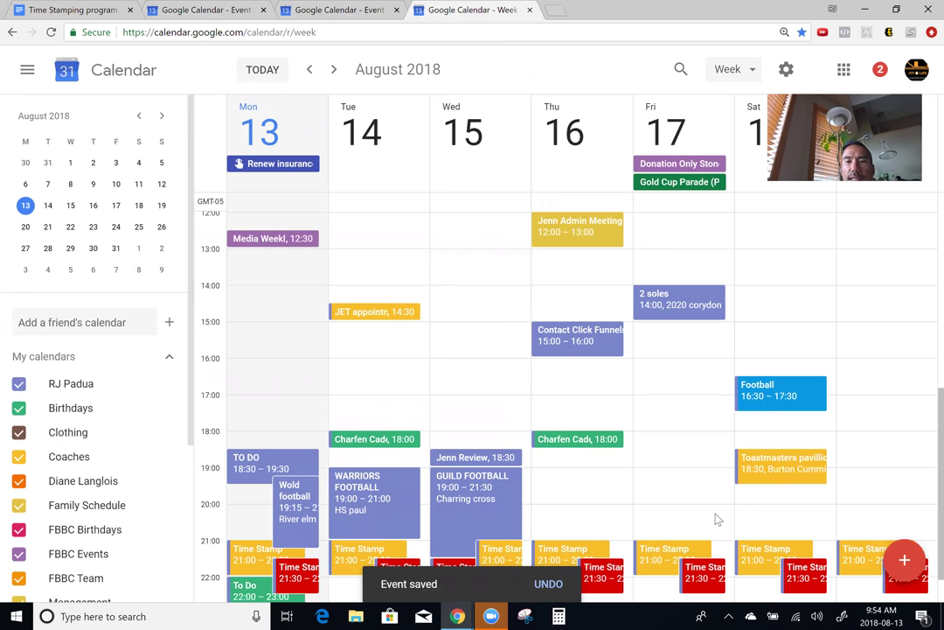
# - In Tuesday's Time Stamp event, enter "Driving to football" in the 6:45 evening slot and "Football" in the 7:00 slot
pyautogui.scroll(-1, 587, 453)
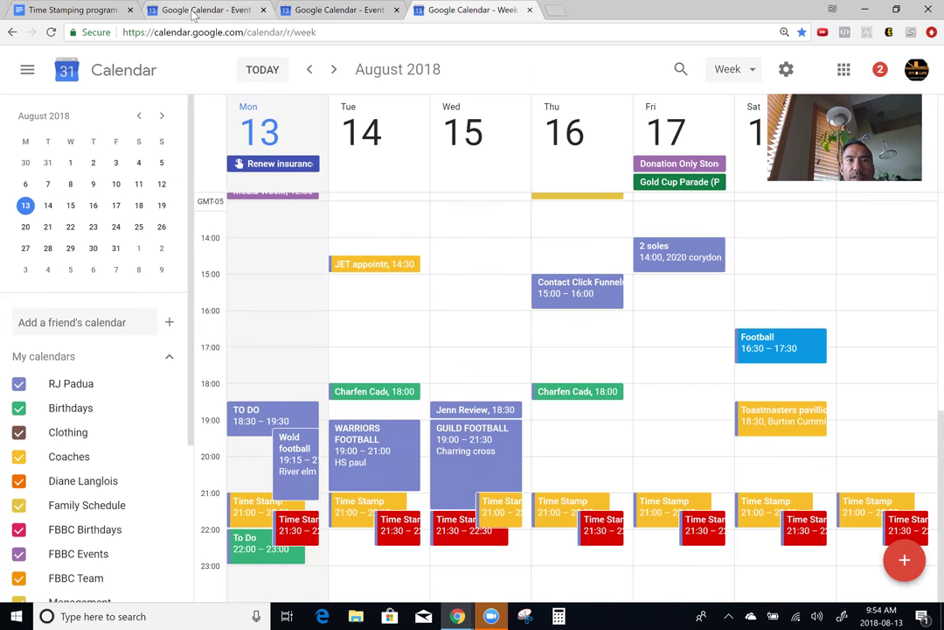
pyautogui.click(250, 11)
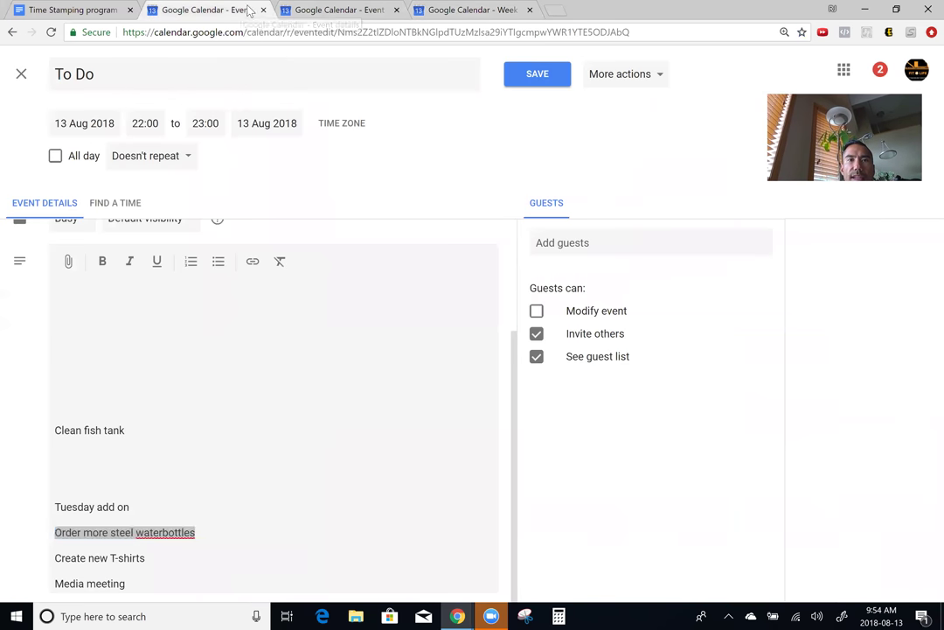
pyautogui.click(284, 9)
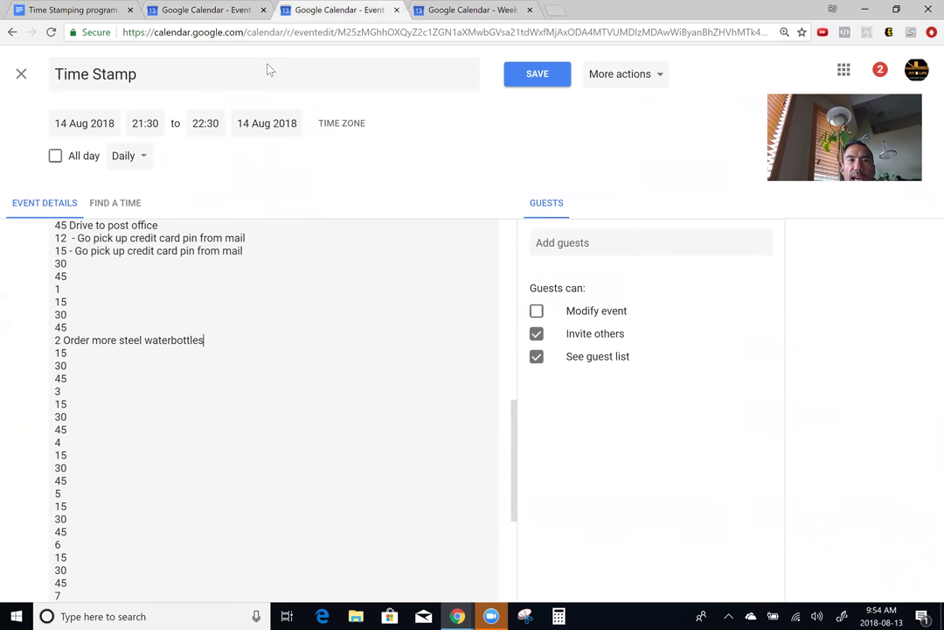
pyautogui.scroll(-3, 247, 468)
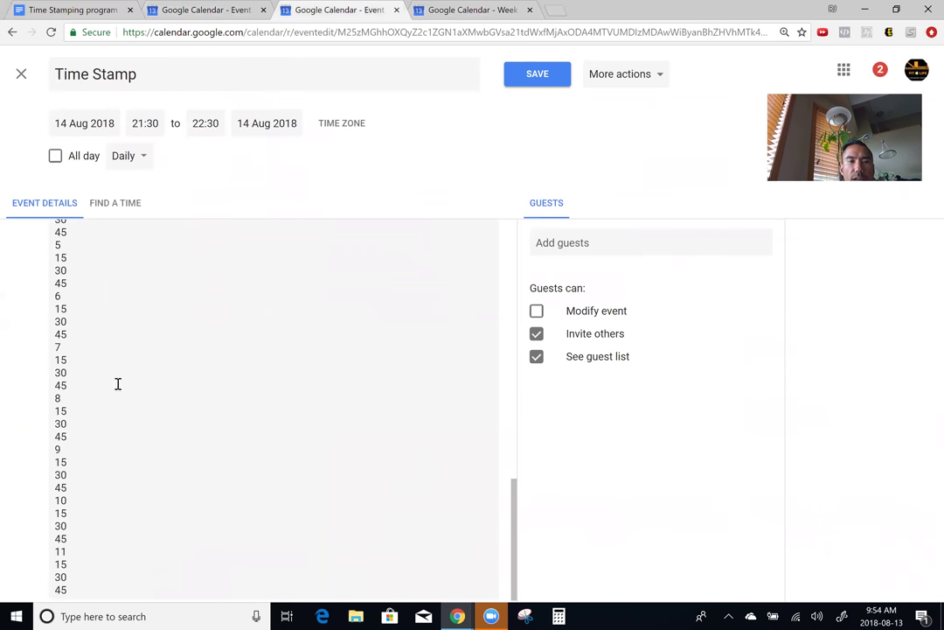
pyautogui.click(143, 336)
pyautogui.write('Driving to football')
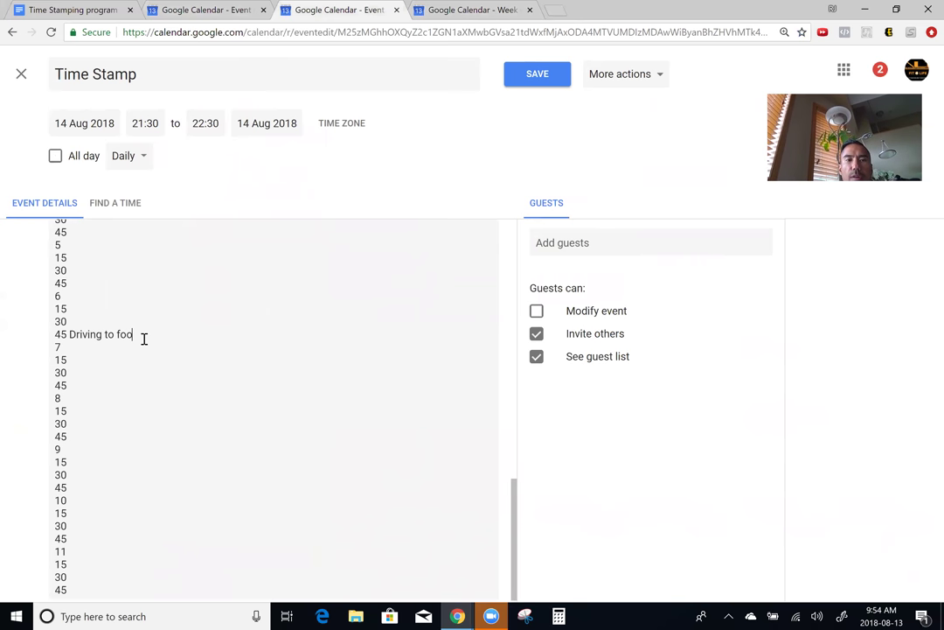
pyautogui.write(' Fot')
pyautogui.write('otball')
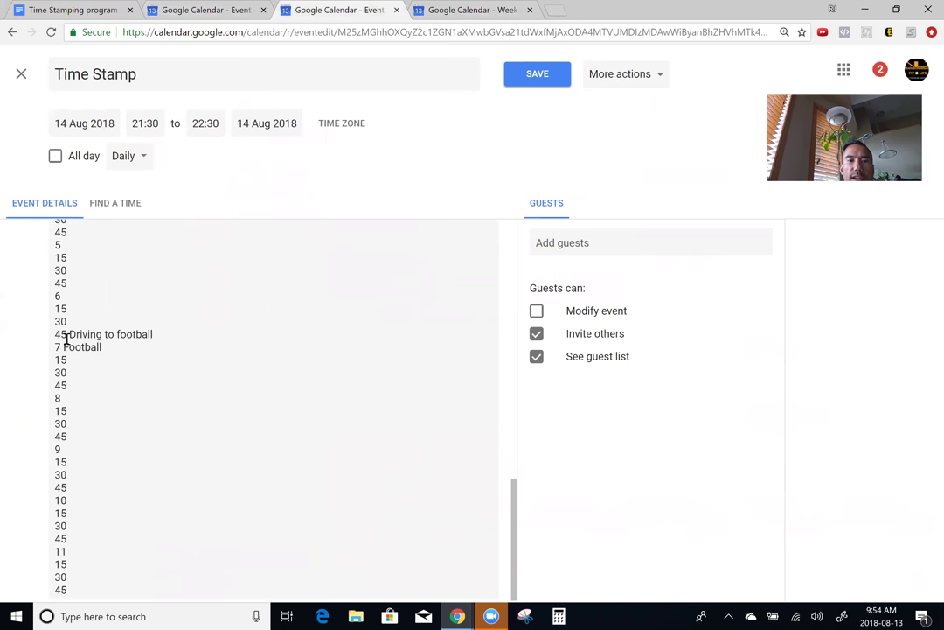
# - Copy "Football" into the 7:15, 7:30, 7:45 and 8:00 evening slots and return to the week calendar
pyautogui.doubleClick(64, 347)
pyautogui.hotkey('ctrl', 'c')
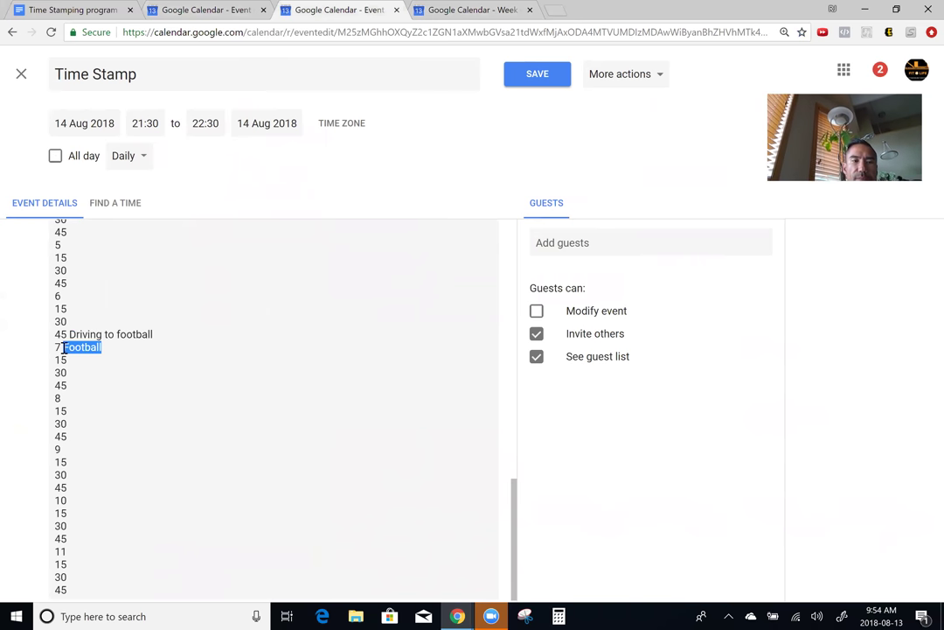
pyautogui.click(106, 359)
pyautogui.hotkey('ctrl', 'v')
pyautogui.hotkey('ctrl', 'v')
pyautogui.hotkey('ctrl', 'v')
pyautogui.click(115, 399)
pyautogui.hotkey('ctrl', 'v')
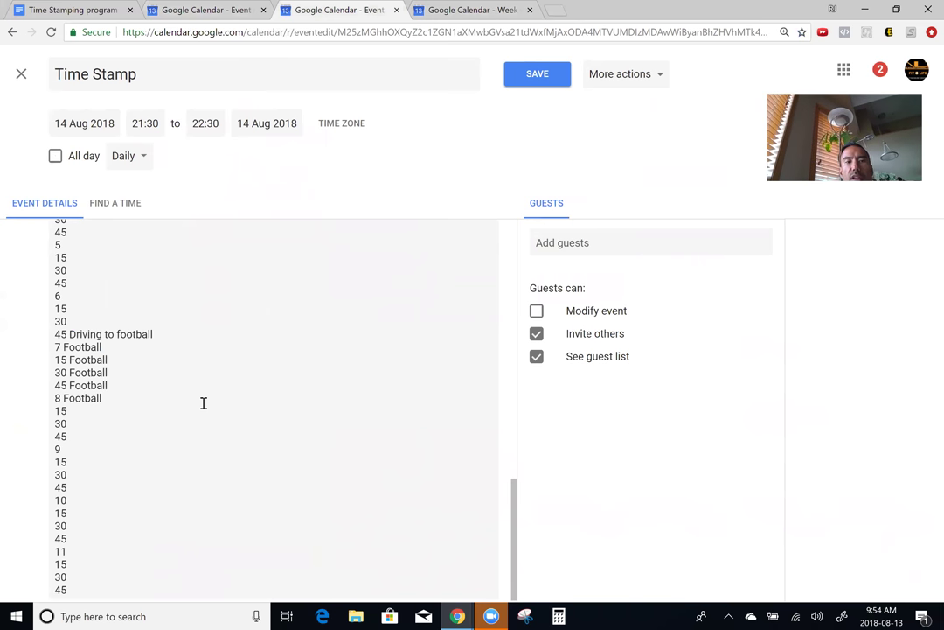
pyautogui.scroll(2, 202, 402)
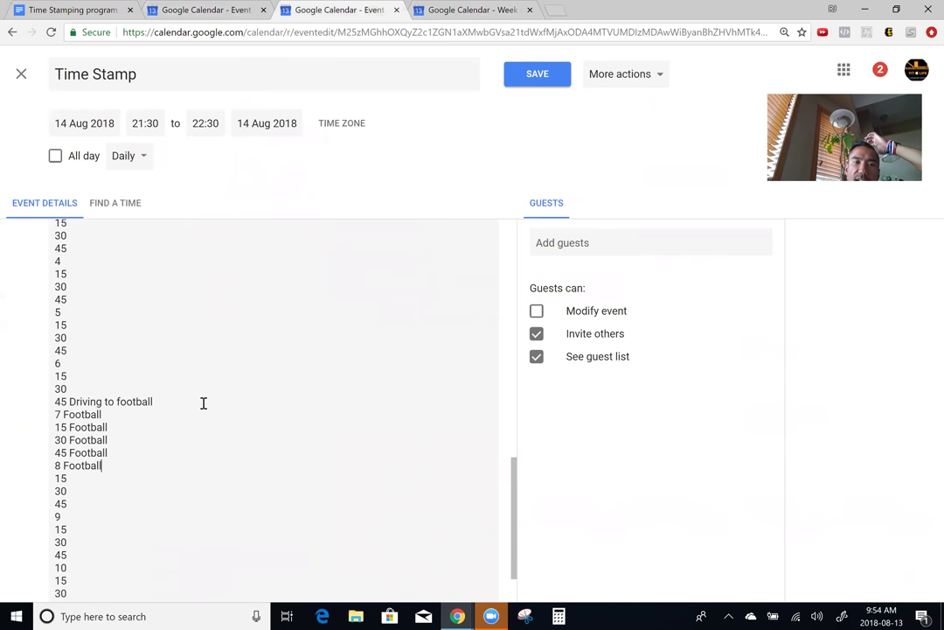
pyautogui.click(429, 10)
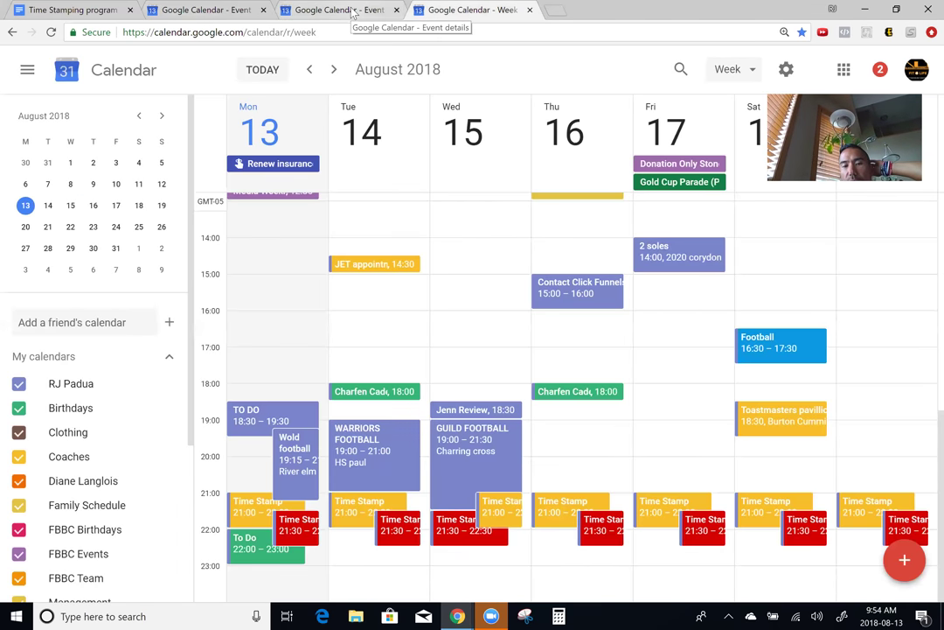